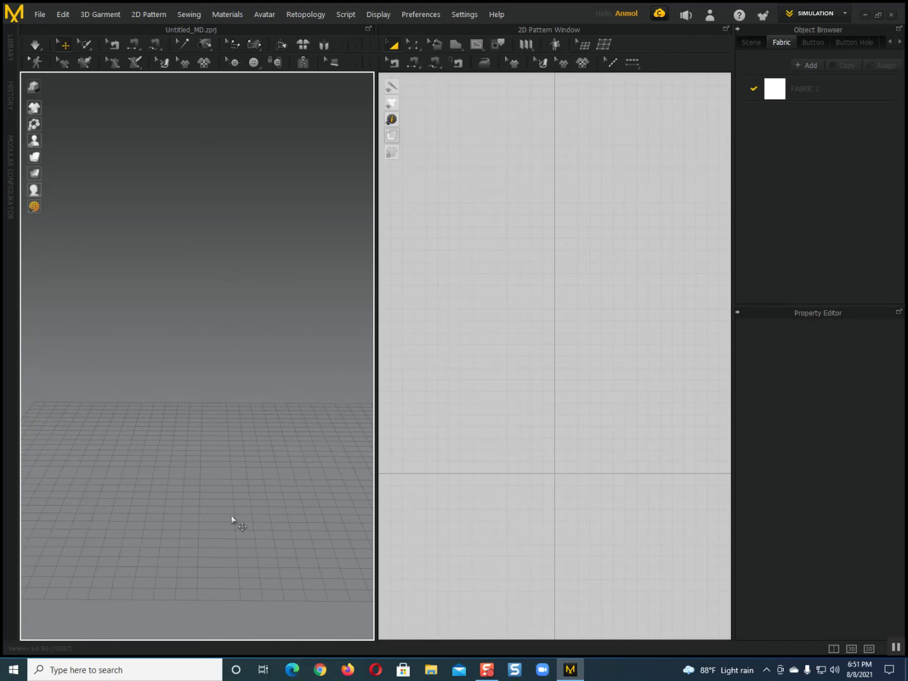
# Load the female avatar from the library's Female_V2 avatar folder into the scene.
pyautogui.click(14, 49)
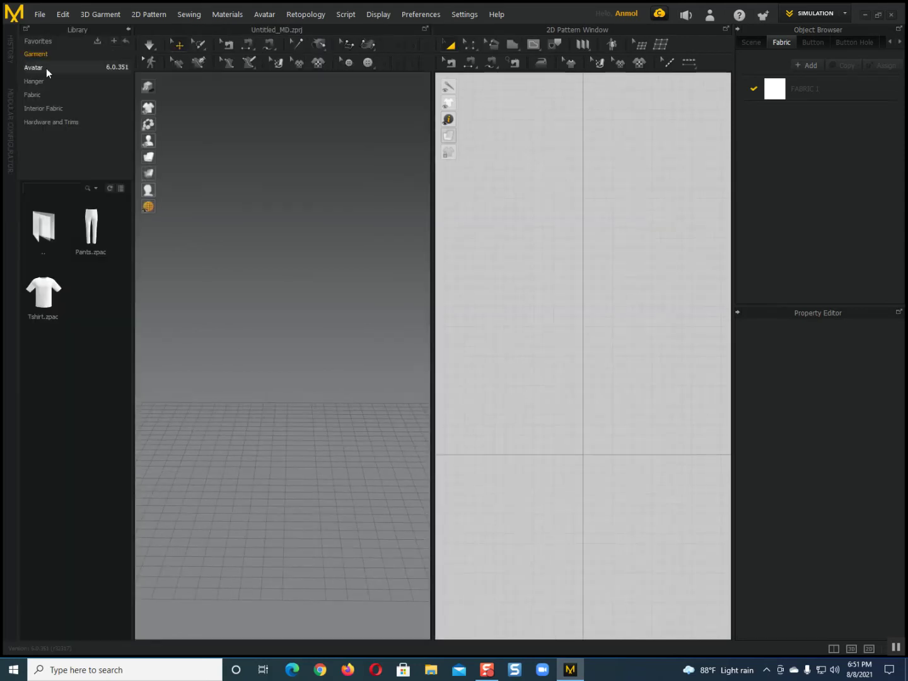
pyautogui.click(46, 68)
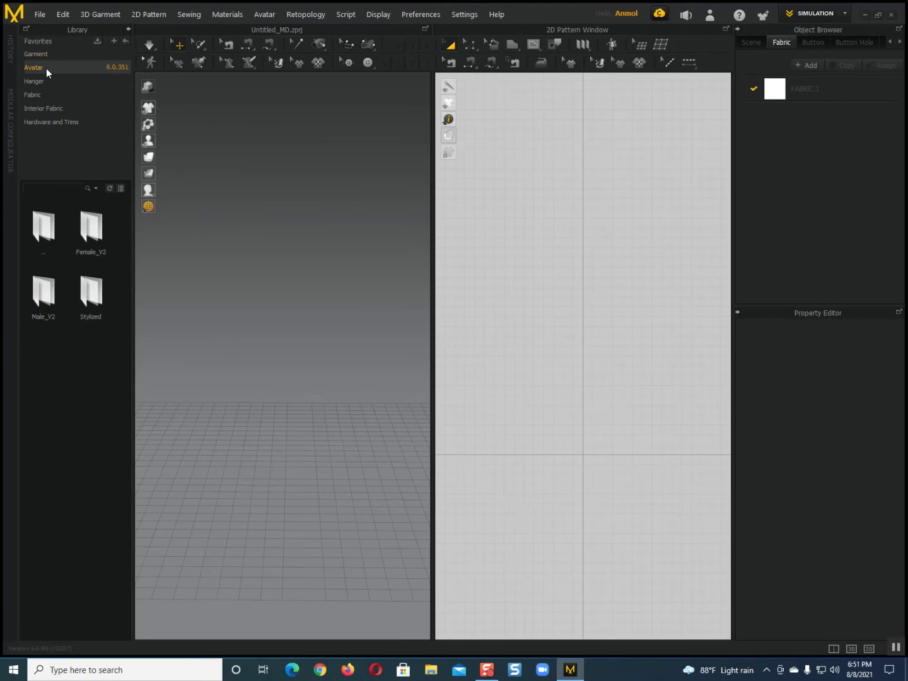
pyautogui.doubleClick(95, 239)
pyautogui.doubleClick(90, 236)
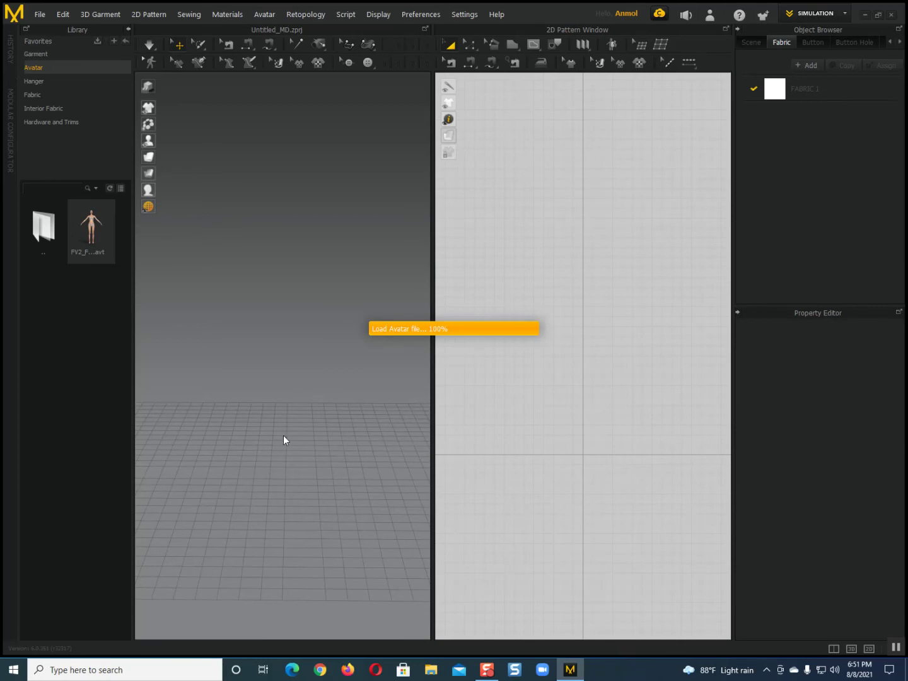
pyautogui.scroll(6, 644, 429)
pyautogui.scroll(-3, 644, 438)
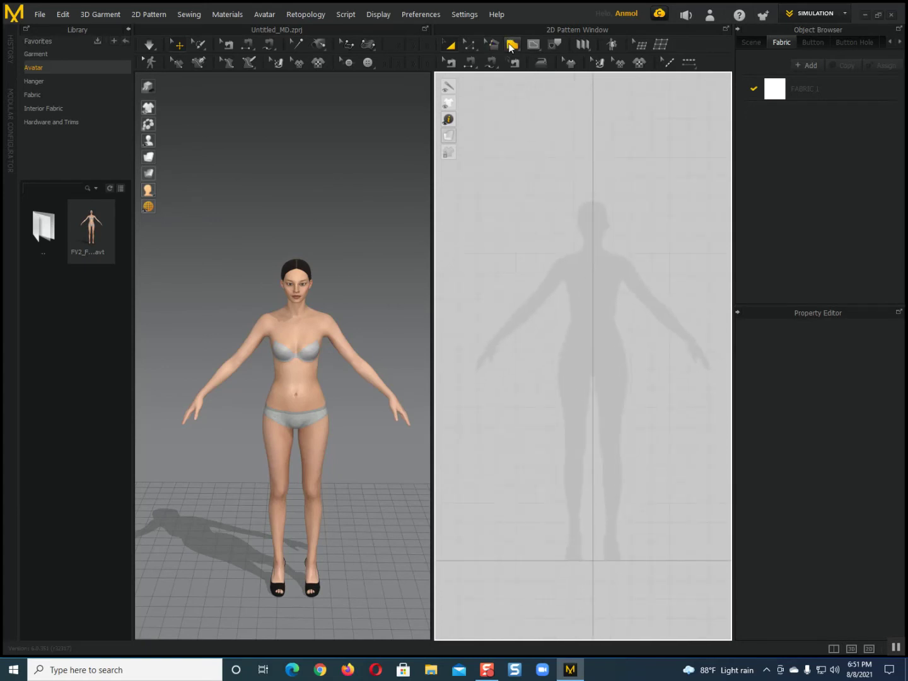
# Draw a half-pants polygon against the silhouette's centre line, about 20.6 cm at the waist, 106 cm outer side, 15.7 cm hem and 79 cm inseam.
pyautogui.click(510, 45)
pyautogui.moveTo(537, 320); pyautogui.dragTo(512, 253, button='middle')
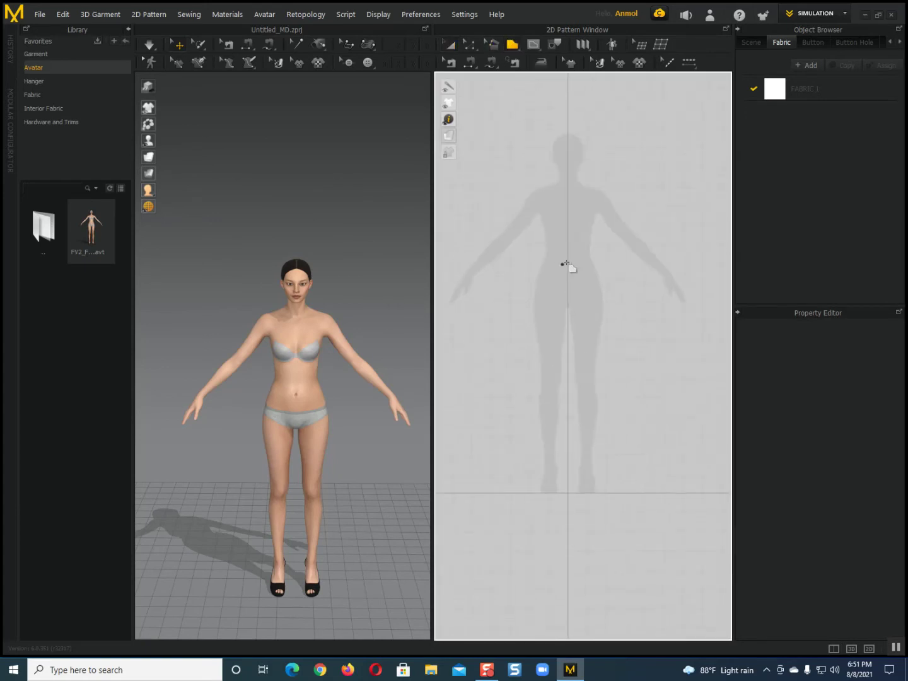
pyautogui.click(529, 261)
pyautogui.click(528, 470)
pyautogui.press('BackSpace')
pyautogui.click(529, 465)
pyautogui.click(558, 463)
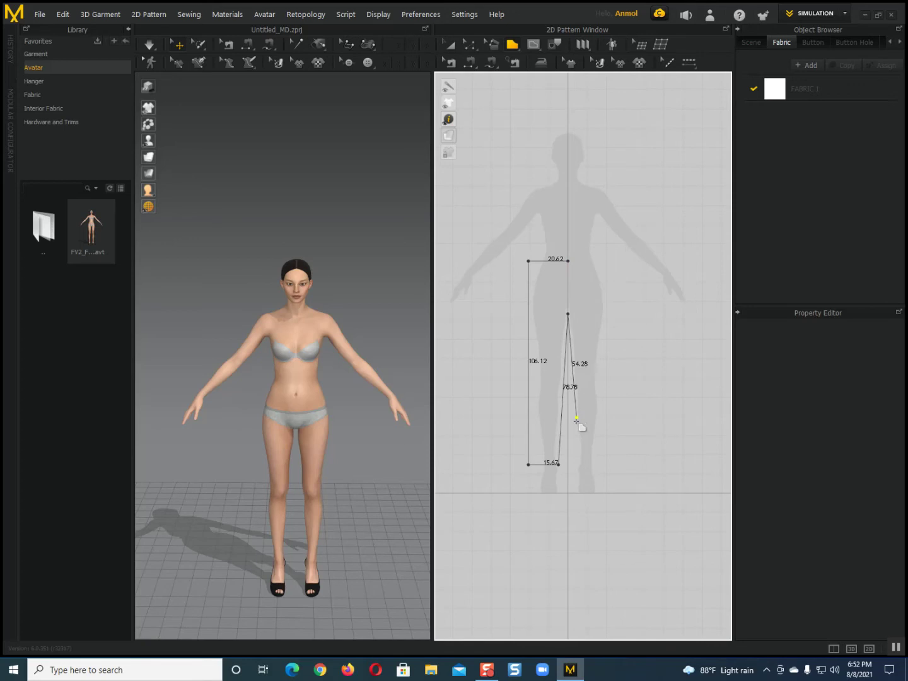
pyautogui.click(568, 261)
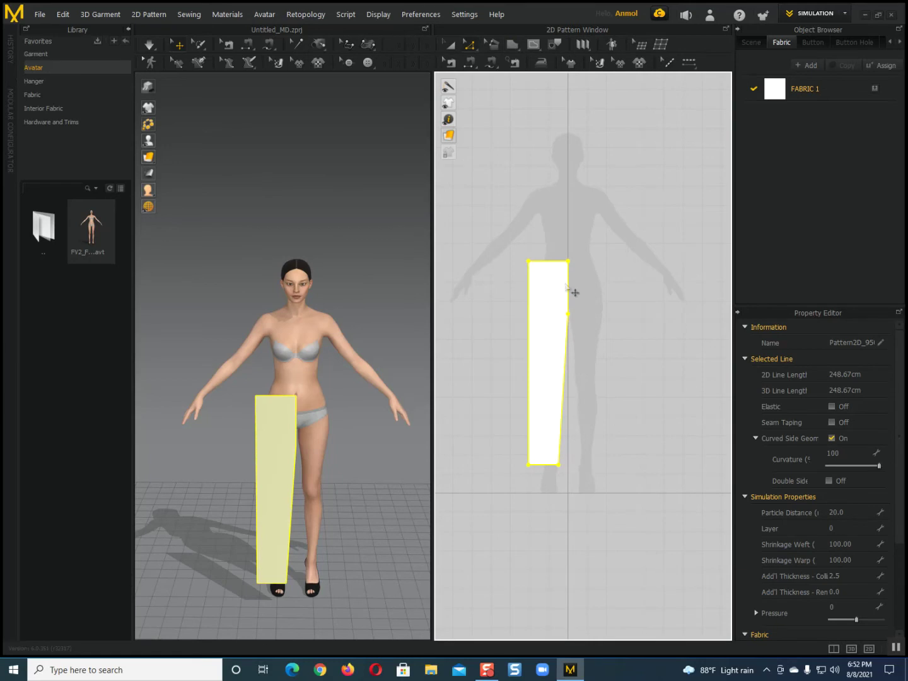
# Unfold the half-pants pattern across its vertical centre edge to make a full two-leg front piece.
pyautogui.click(565, 285)
pyautogui.rightClick(567, 287)
pyautogui.click(596, 423)
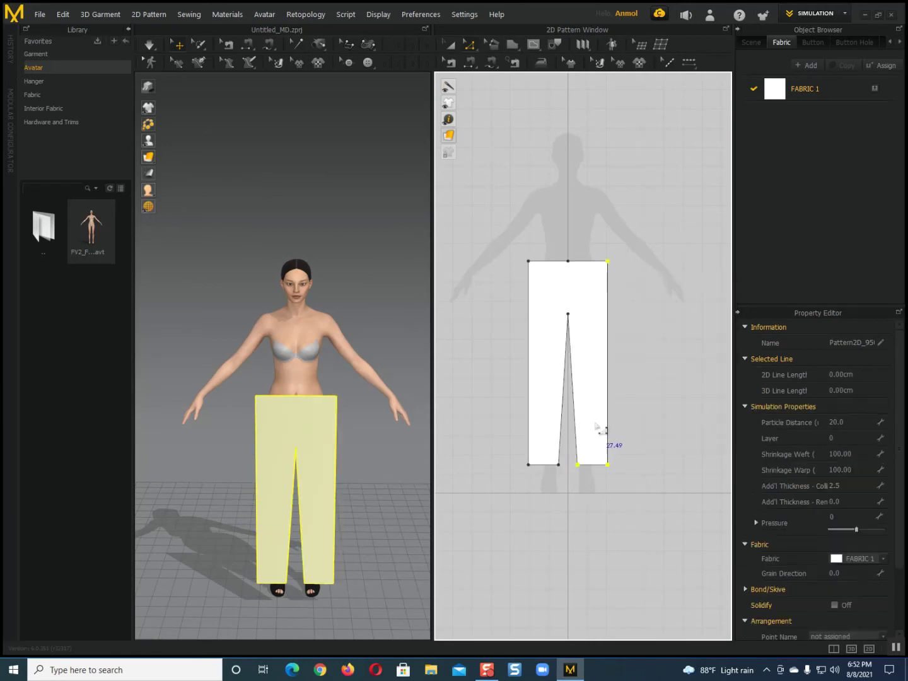
pyautogui.scroll(-1, 302, 460)
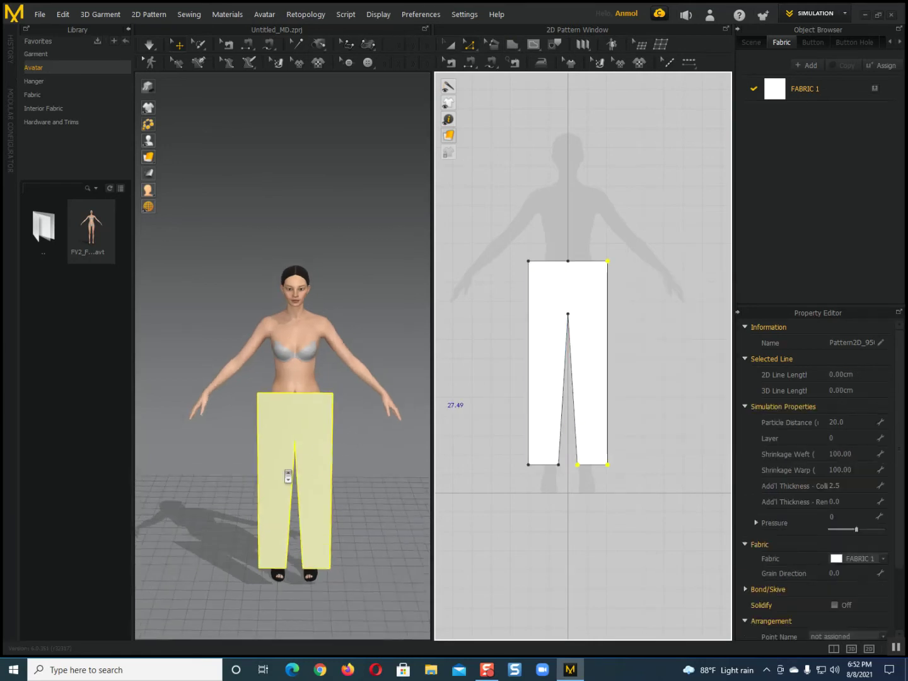
pyautogui.moveTo(290, 472)
pyautogui.mouseDown(button='right')
pyautogui.moveTo(304, 470)
pyautogui.moveTo(299, 492)
pyautogui.moveTo(256, 491)
pyautogui.moveTo(295, 466)
pyautogui.mouseUp(button='right')
pyautogui.click(304, 458)
pyautogui.moveTo(306, 458); pyautogui.dragTo(292, 455)
pyautogui.moveTo(301, 473); pyautogui.dragTo(333, 471, button='right')
pyautogui.scroll(-1, 568, 436)
pyautogui.scroll(1, 569, 439)
# Select the whole pants pattern piece with the Transform Pattern tool.
pyautogui.moveTo(567, 440); pyautogui.dragTo(528, 470, button='middle')
pyautogui.click(529, 373)
pyautogui.click(450, 44)
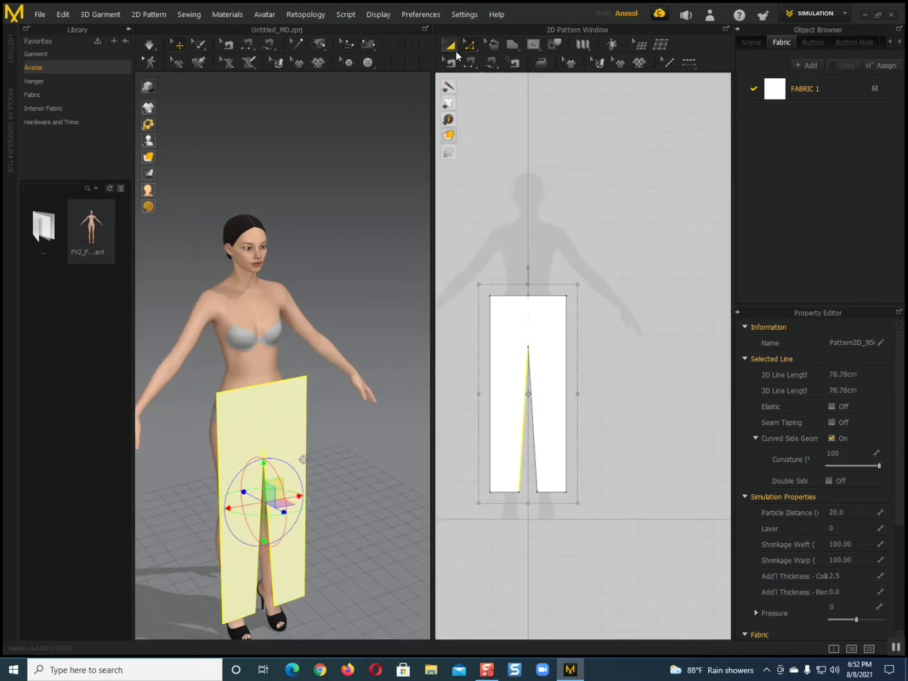
pyautogui.click(531, 338)
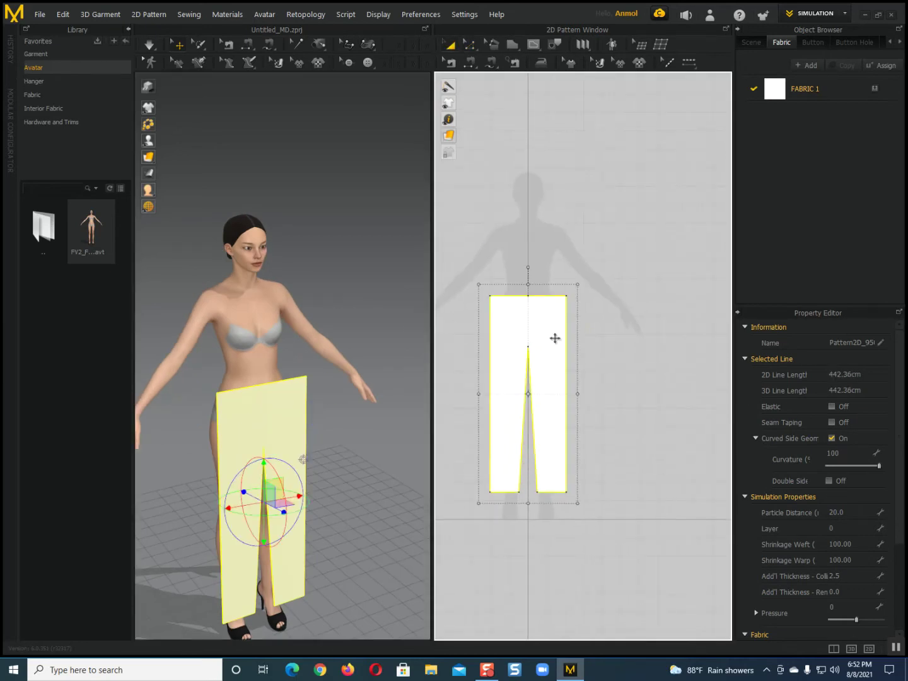
pyautogui.rightClick(555, 338)
pyautogui.click(549, 64)
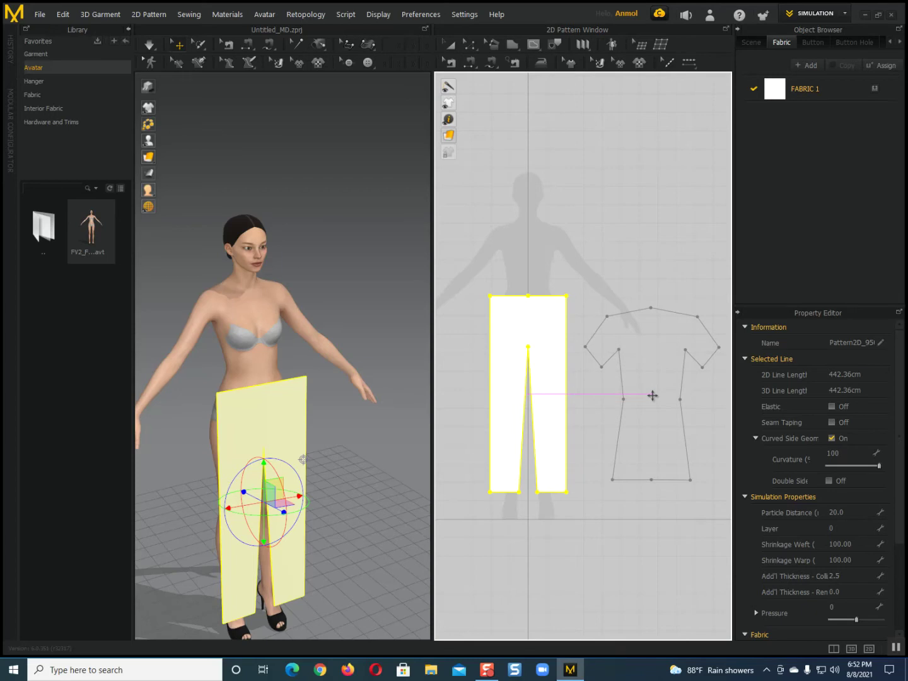
pyautogui.press('Delete')
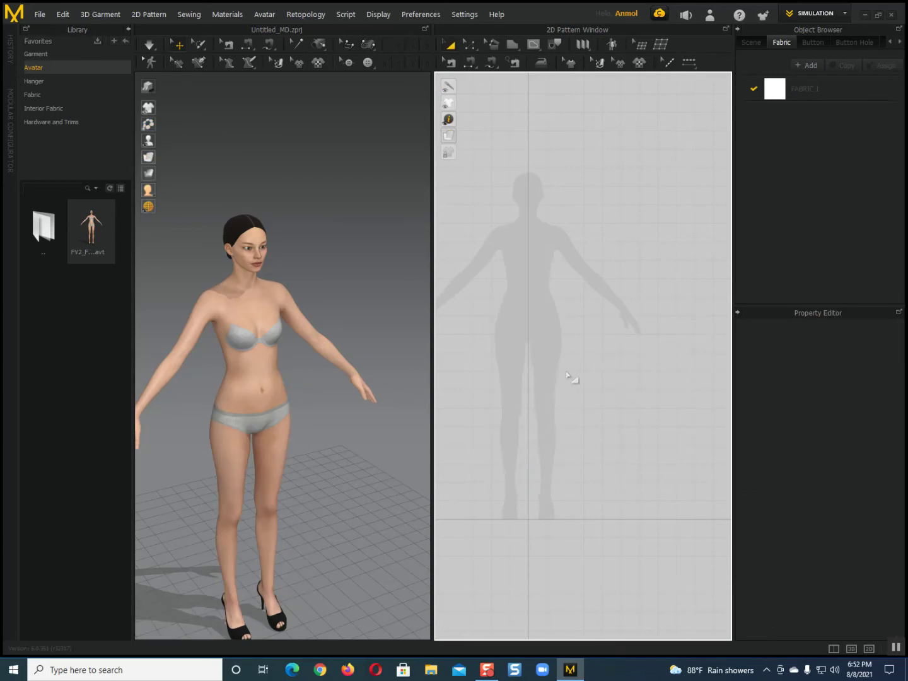
pyautogui.hotkey('ctrl', 'z')
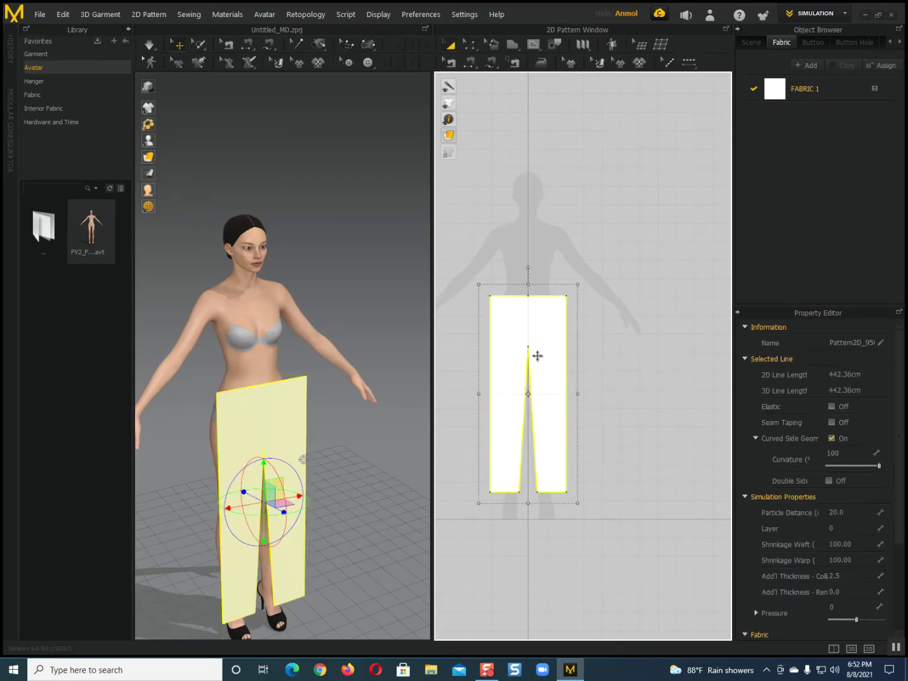
# Copy the pants pattern and paste the duplicate beside it, level with the original and offset by about 110 cm.
pyautogui.rightClick(534, 338)
pyautogui.click(554, 54)
pyautogui.rightClick(635, 339)
pyautogui.click(656, 349)
pyautogui.scroll(-1, 570, 350)
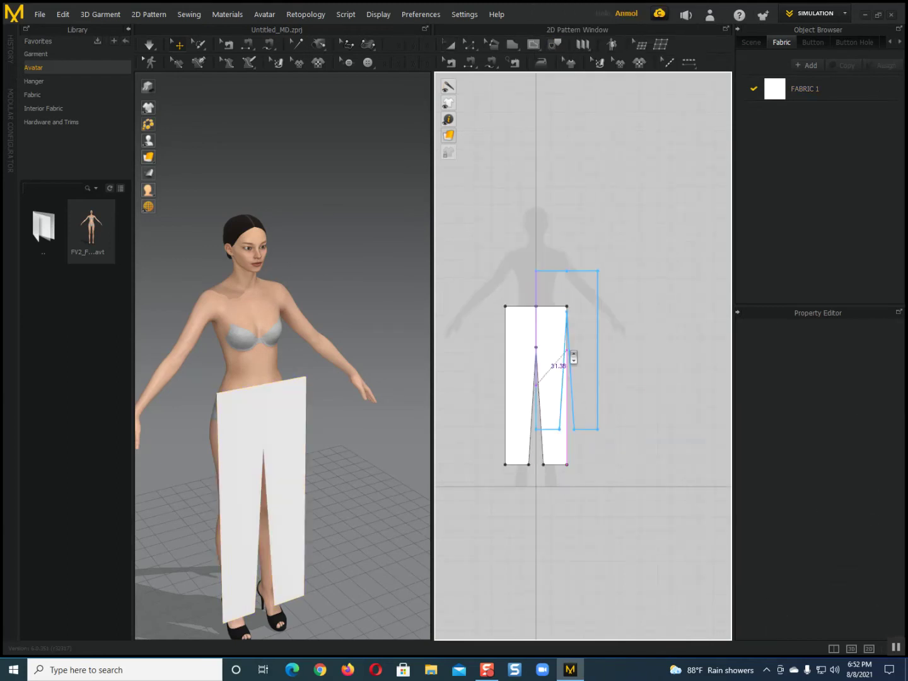
pyautogui.moveTo(587, 368); pyautogui.dragTo(528, 364, button='middle')
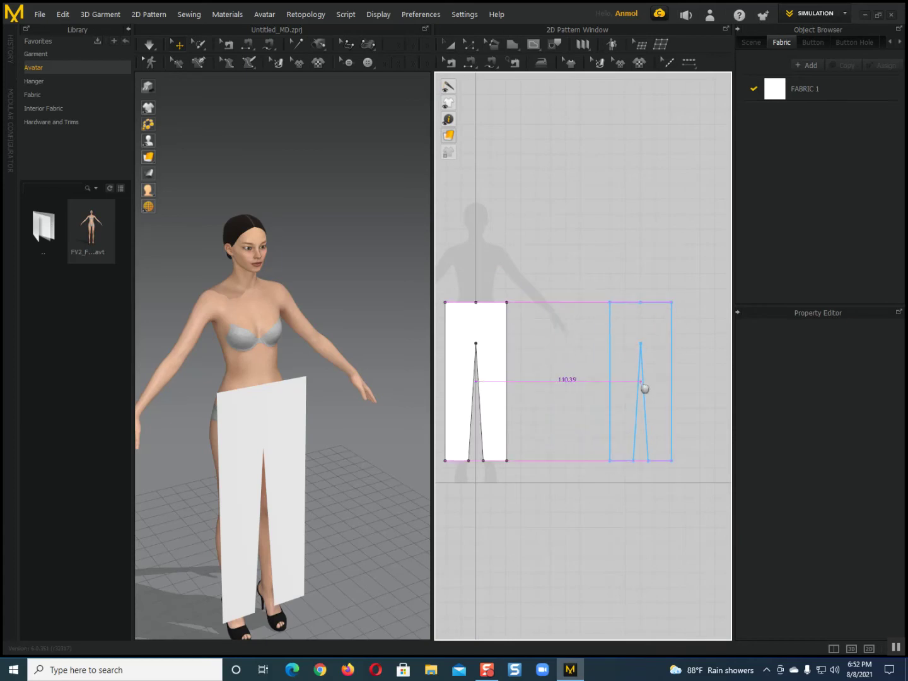
pyautogui.click(644, 389)
# Move the duplicated pants piece behind the avatar in the 3D scene to serve as the back.
pyautogui.scroll(-3, 543, 417)
pyautogui.moveTo(535, 422); pyautogui.dragTo(576, 422, button='middle')
pyautogui.scroll(-2, 315, 435)
pyautogui.moveTo(263, 426); pyautogui.dragTo(185, 412, button='middle')
pyautogui.click(362, 371)
pyautogui.moveTo(366, 366); pyautogui.dragTo(222, 389)
pyautogui.moveTo(222, 388); pyautogui.dragTo(335, 450, button='right')
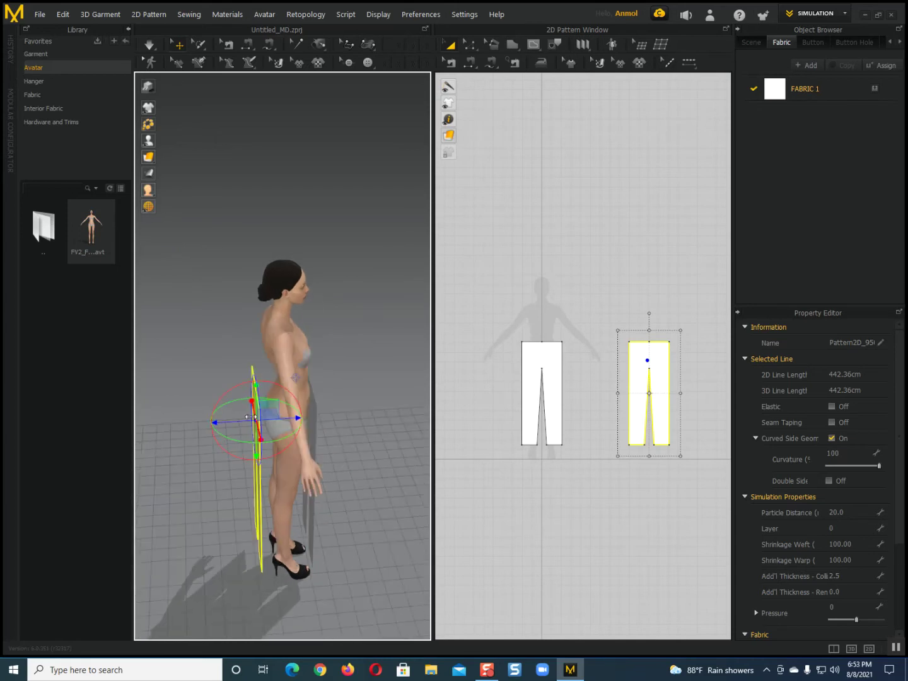
# Flip the back pants piece so its outer face points away from the avatar.
pyautogui.rightClick(252, 416)
pyautogui.click(285, 304)
pyautogui.moveTo(300, 394); pyautogui.dragTo(265, 511, button='right')
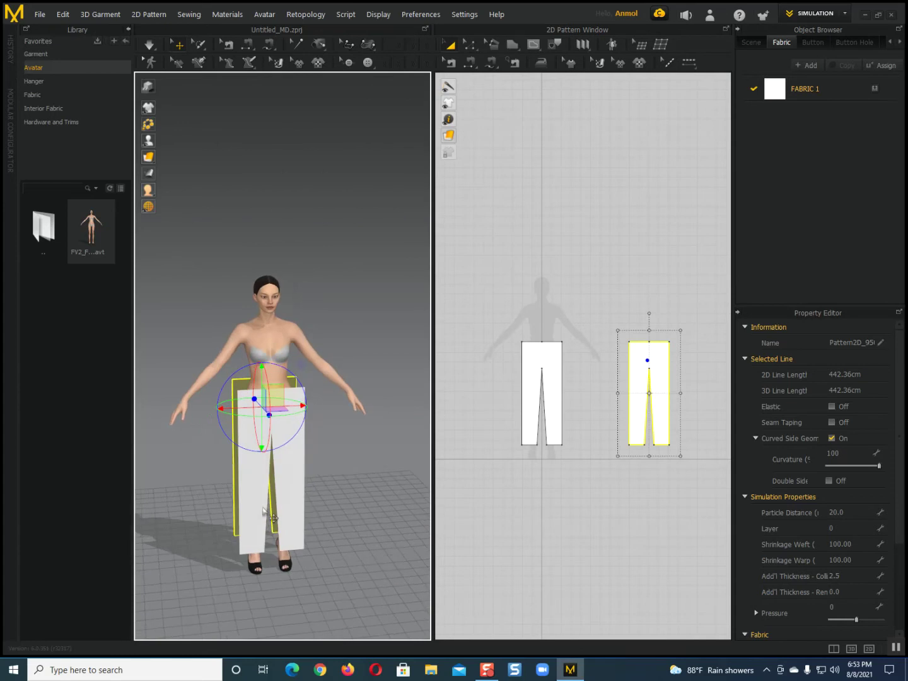
pyautogui.scroll(1, 264, 511)
pyautogui.moveTo(264, 510); pyautogui.dragTo(259, 488, button='middle')
pyautogui.moveTo(258, 488); pyautogui.dragTo(235, 485, button='right')
pyautogui.scroll(-3, 236, 486)
pyautogui.moveTo(236, 486); pyautogui.dragTo(261, 508, button='middle')
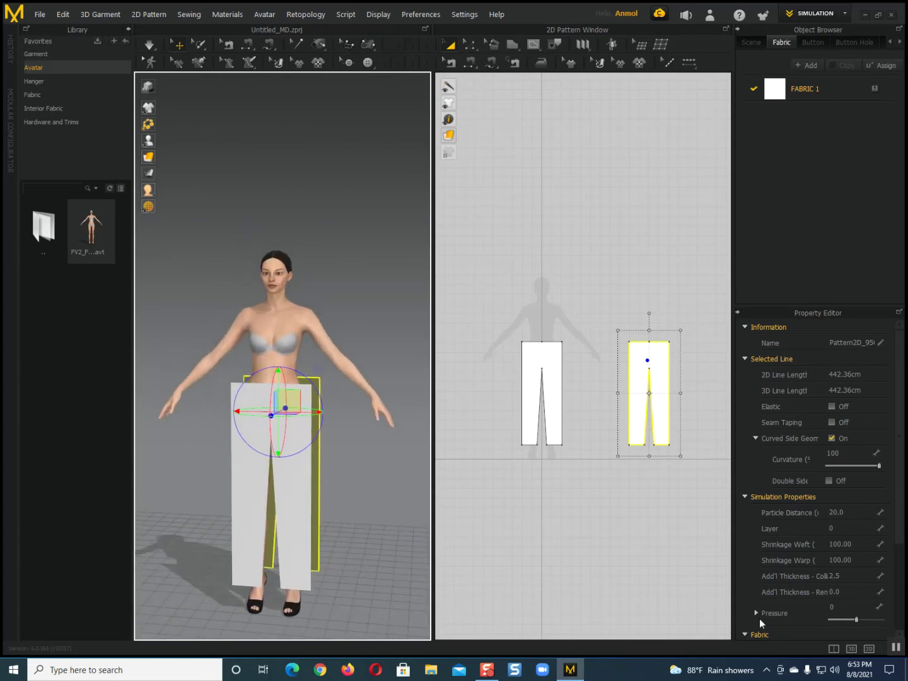
# Move the outer waist corners of both the front and back pieces inward to narrow the waist.
pyautogui.scroll(3, 552, 450)
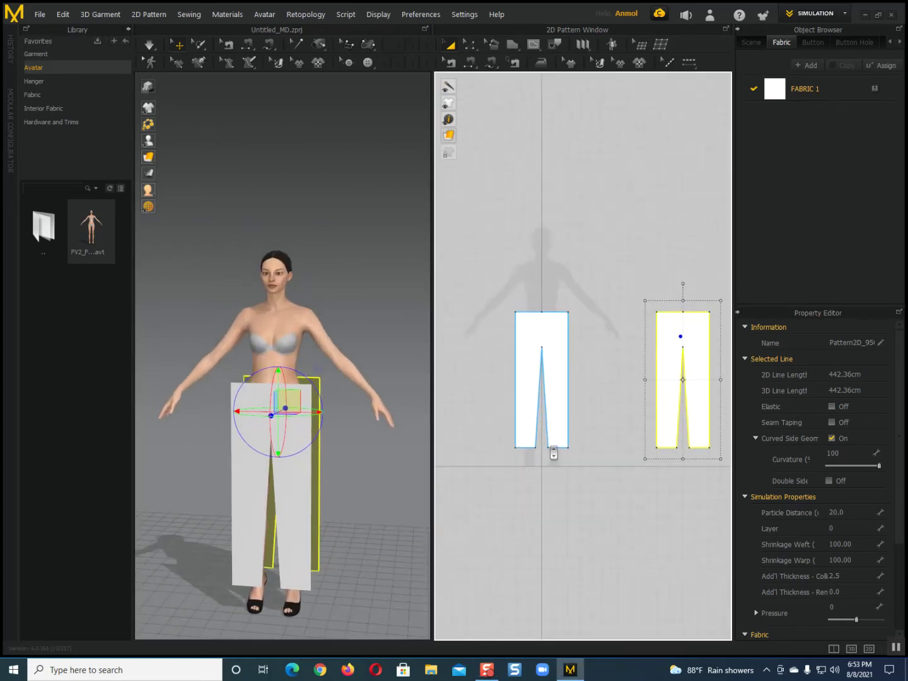
pyautogui.scroll(2, 542, 465)
pyautogui.click(516, 355)
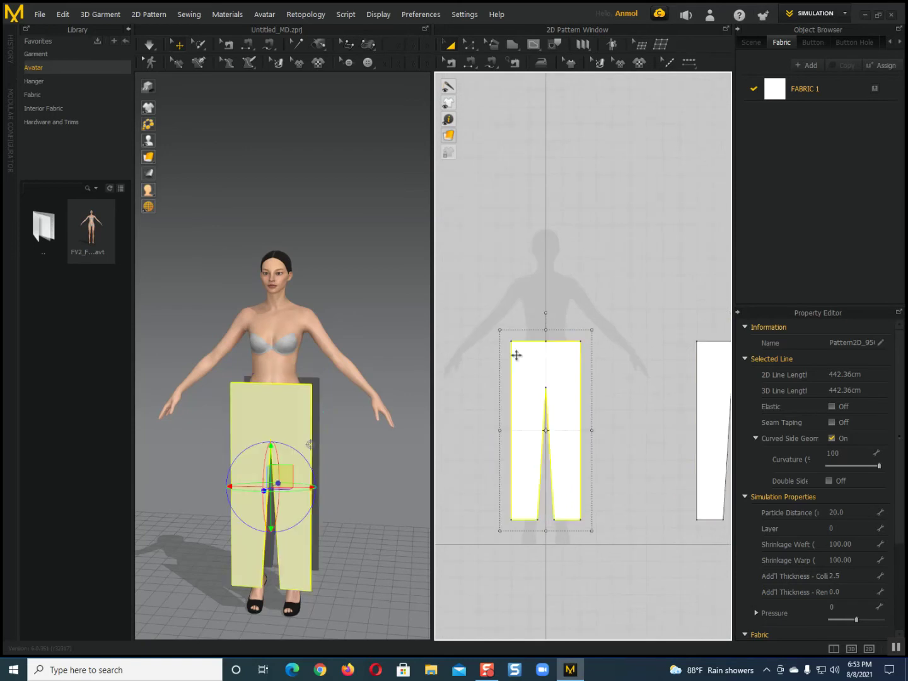
pyautogui.click(468, 44)
pyautogui.moveTo(519, 337); pyautogui.dragTo(530, 321, button='right')
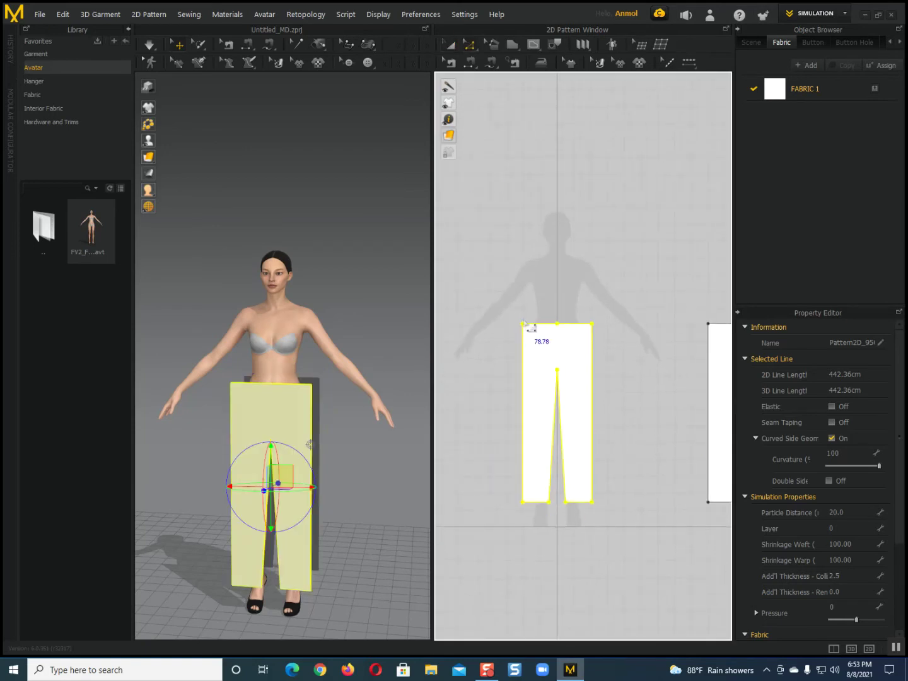
pyautogui.click(522, 325)
pyautogui.moveTo(524, 326); pyautogui.dragTo(531, 326)
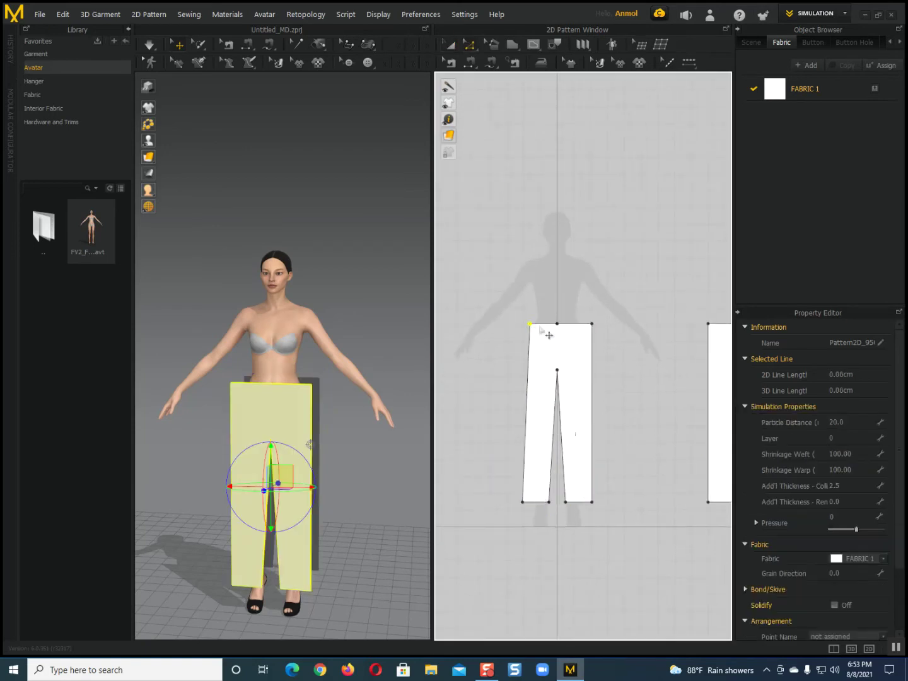
pyautogui.moveTo(592, 326); pyautogui.dragTo(647, 302)
pyautogui.scroll(-2, 612, 297)
pyautogui.scroll(-3, 525, 355)
pyautogui.moveTo(524, 355)
pyautogui.mouseDown(button='middle')
pyautogui.moveTo(536, 368)
pyautogui.moveTo(543, 355)
pyautogui.mouseUp(button='middle')
pyautogui.scroll(4, 536, 369)
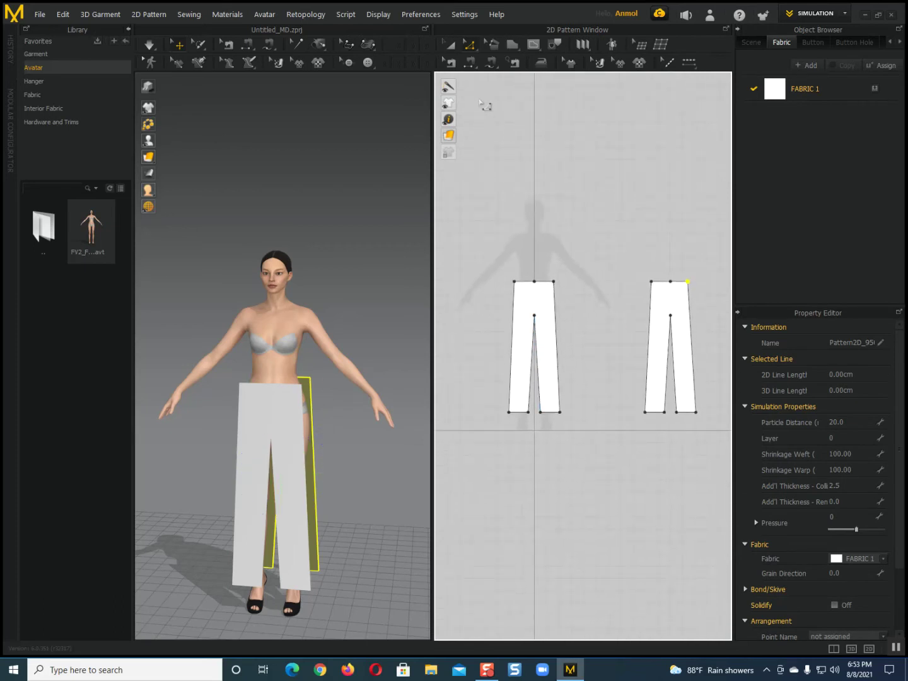
# Sew the two outer side edges of the front piece to the matching side edges of the back piece.
pyautogui.click(472, 64)
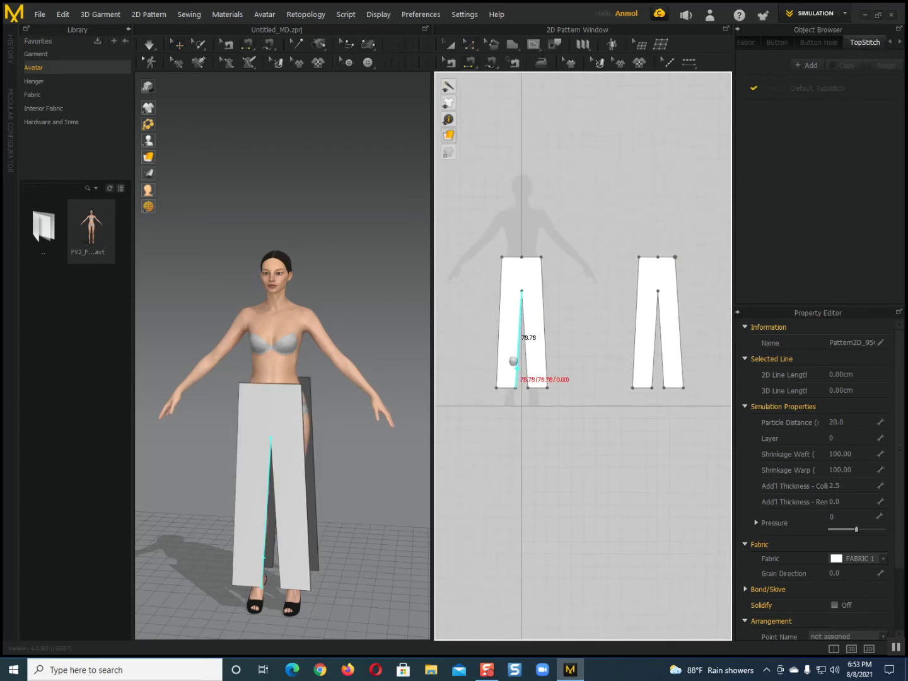
pyautogui.click(545, 336)
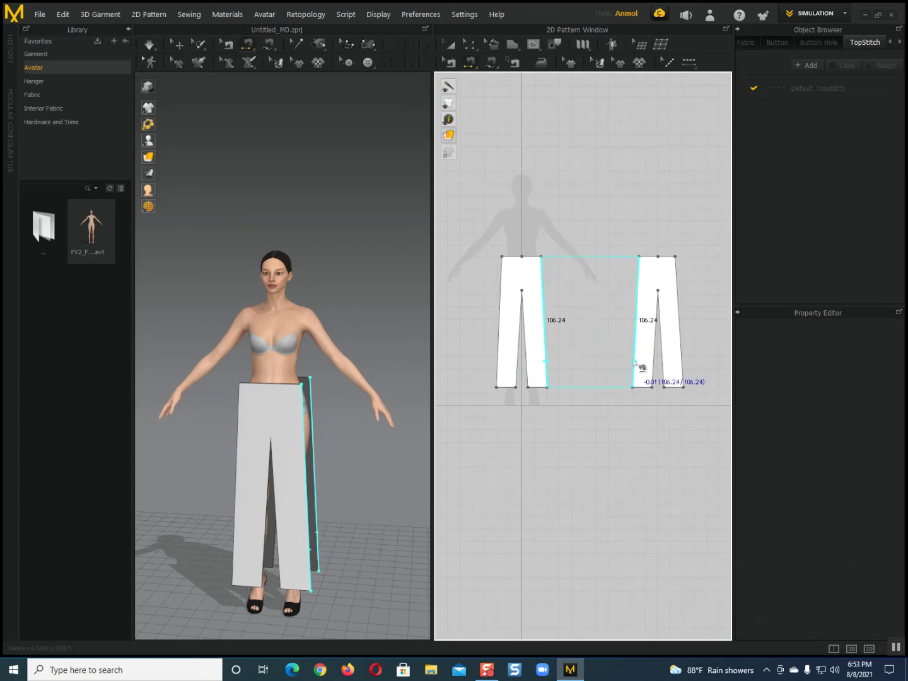
pyautogui.click(505, 344)
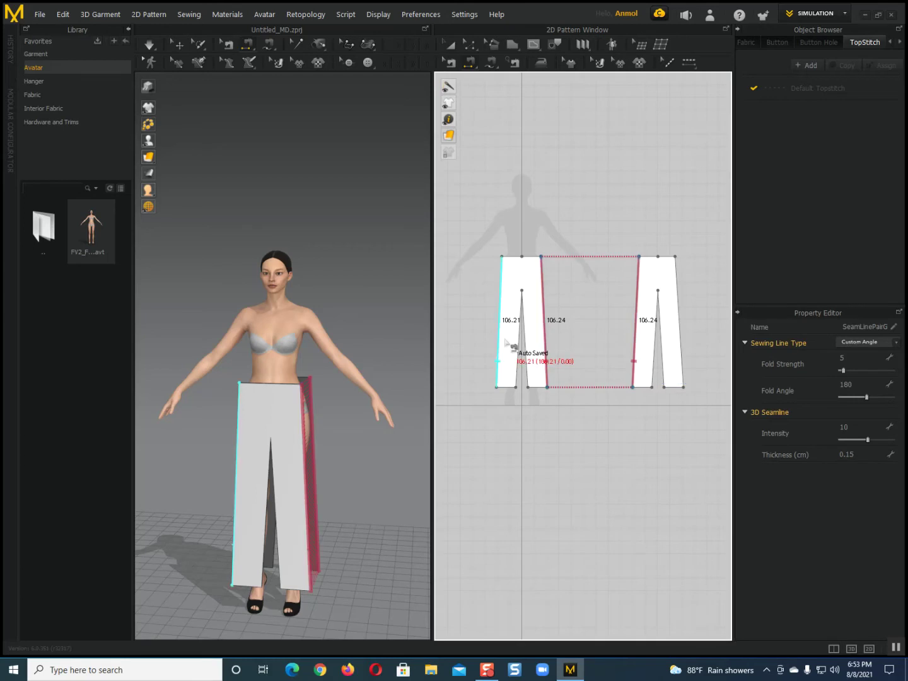
pyautogui.click(679, 340)
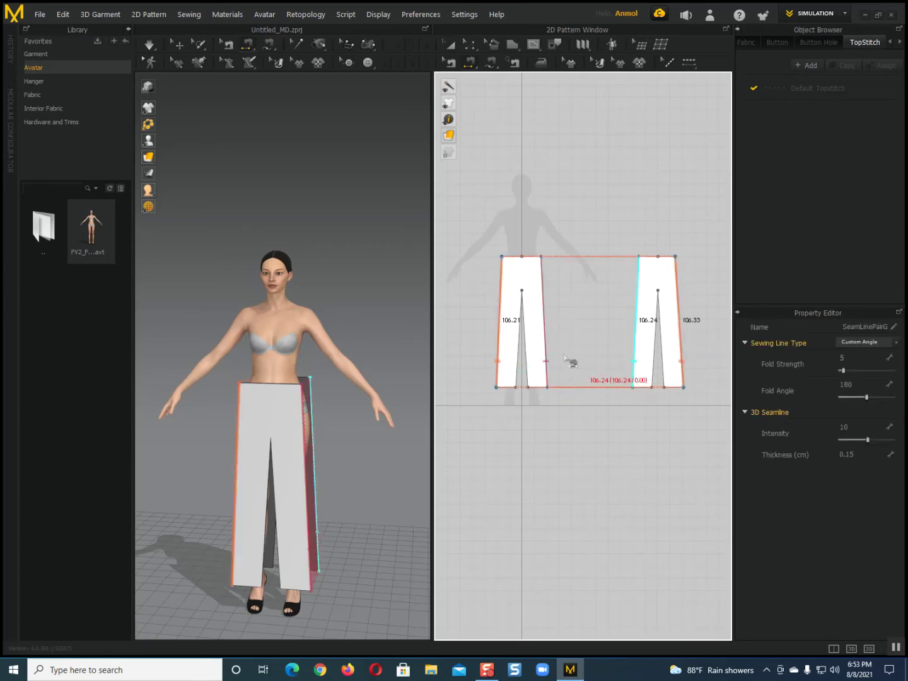
# Sew both inseam edges of the front piece to the corresponding inseam edges of the back piece.
pyautogui.click(524, 335)
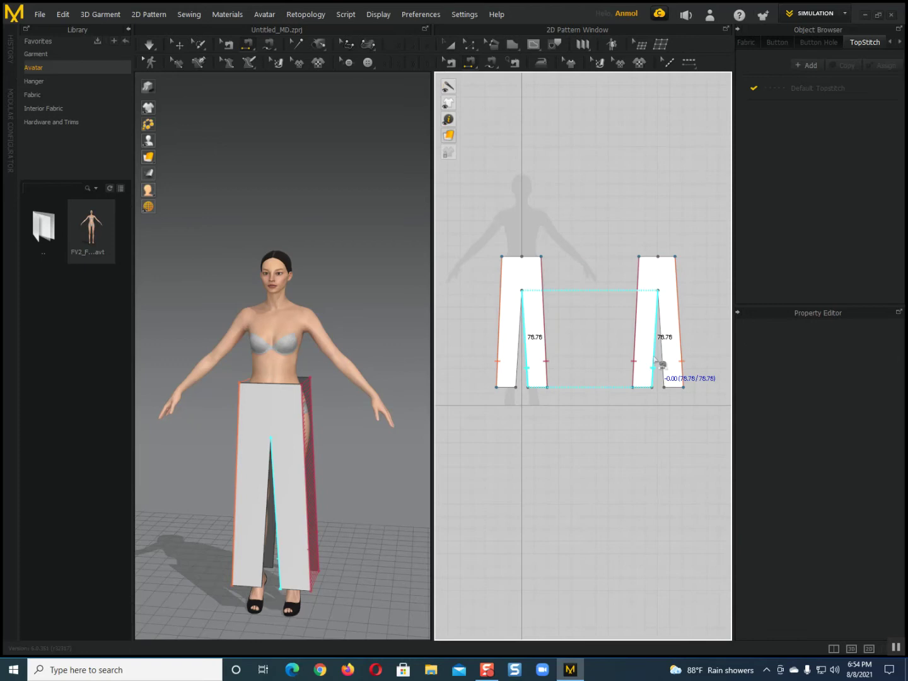
pyautogui.click(654, 359)
pyautogui.click(519, 353)
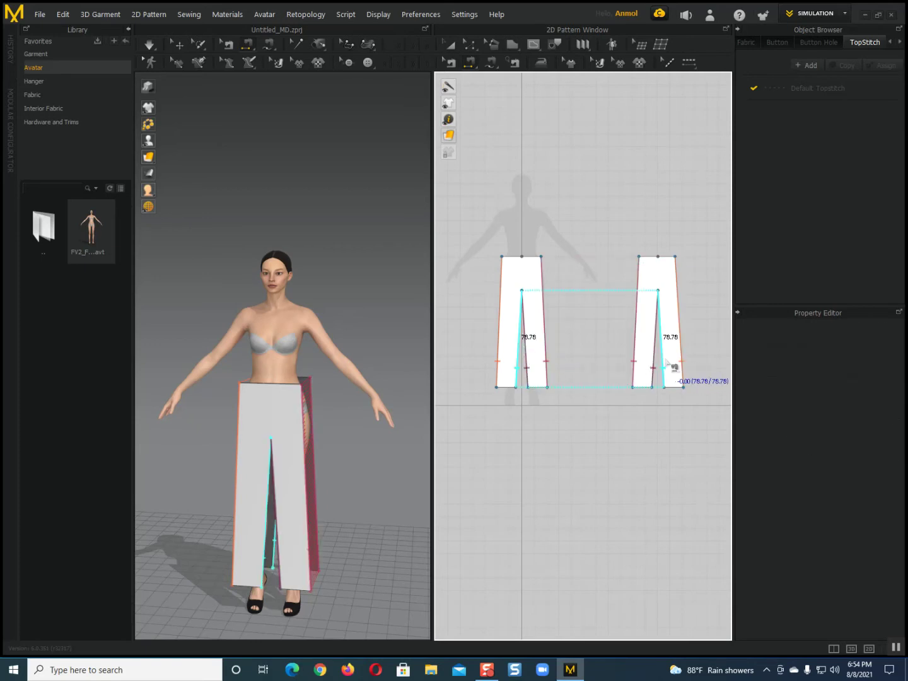
pyautogui.click(666, 363)
# Run the simulation to stitch the pants together and drape them on the avatar.
pyautogui.moveTo(327, 476); pyautogui.dragTo(322, 357, button='right')
pyautogui.scroll(-2, 312, 441)
pyautogui.scroll(2, 320, 352)
pyautogui.moveTo(321, 352); pyautogui.dragTo(339, 416, button='middle')
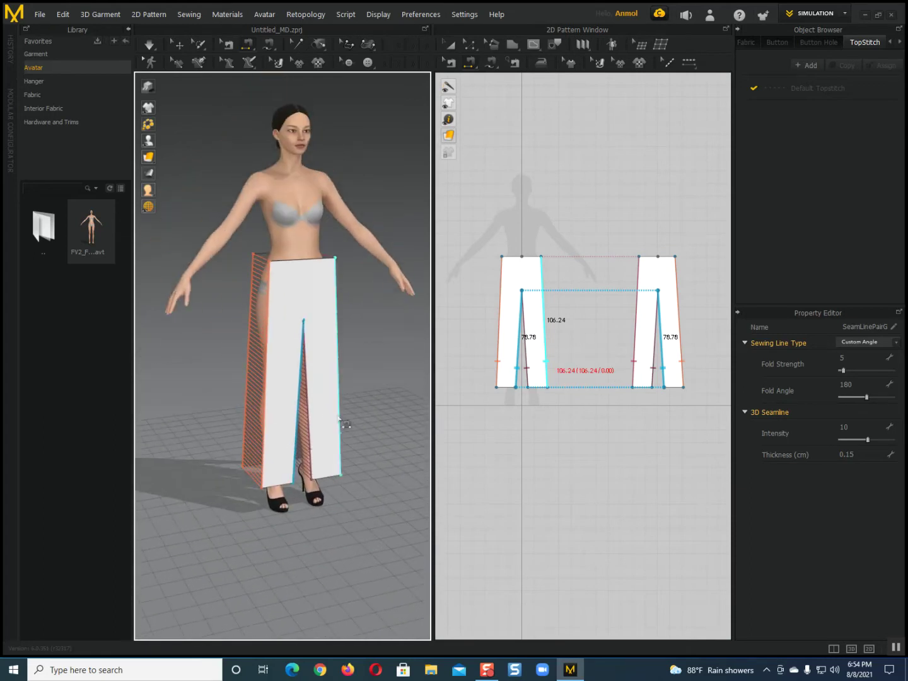
pyautogui.press('space')
pyautogui.scroll(2, 304, 467)
pyautogui.moveTo(303, 466); pyautogui.dragTo(349, 479)
pyautogui.hotkey('ctrl', 'z')
pyautogui.hotkey('ctrl', 'z')
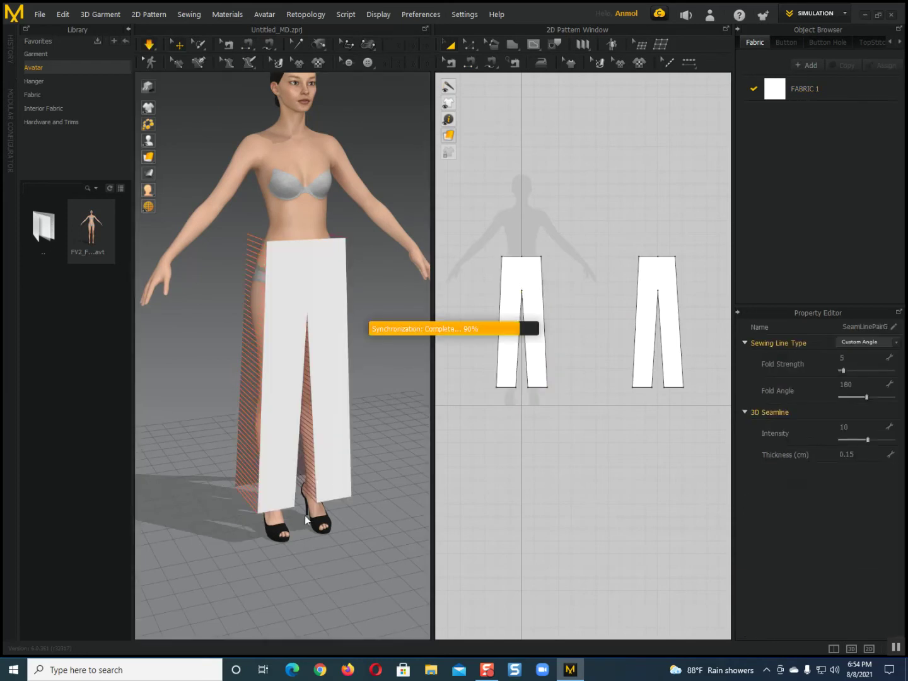
# Delete the centre waistline point from both the front and back pattern pieces.
pyautogui.moveTo(258, 467); pyautogui.dragTo(278, 495, button='right')
pyautogui.scroll(5, 208, 565)
pyautogui.moveTo(557, 358); pyautogui.dragTo(568, 427, button='right')
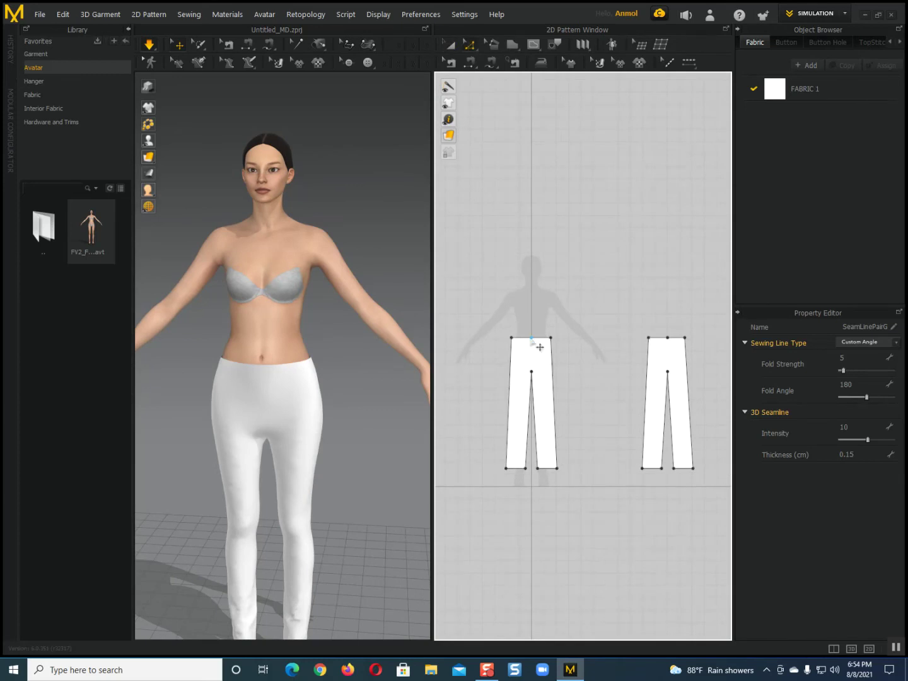
pyautogui.click(531, 341)
pyautogui.press('Delete')
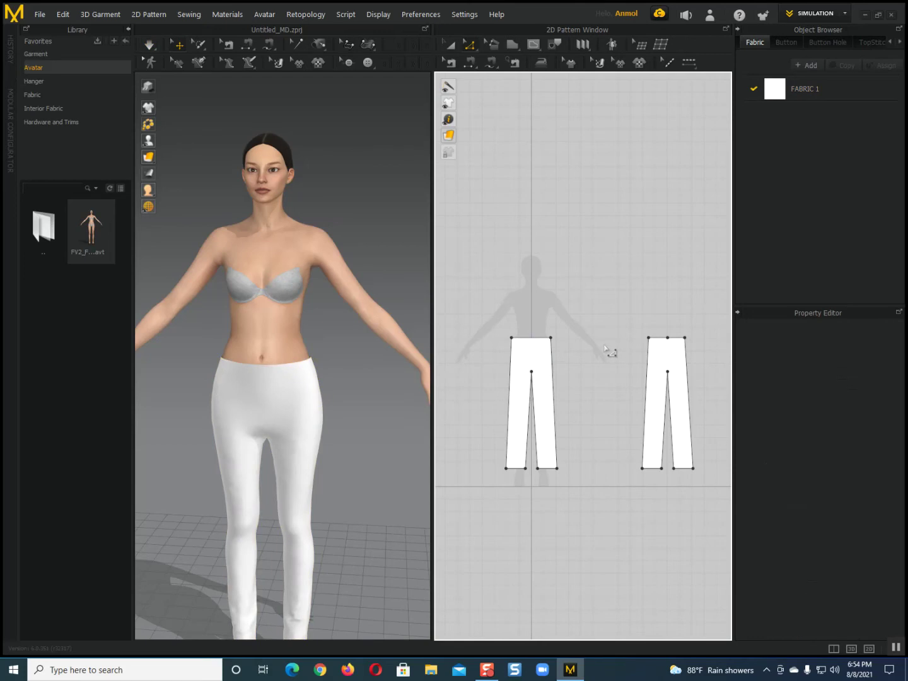
pyautogui.click(667, 338)
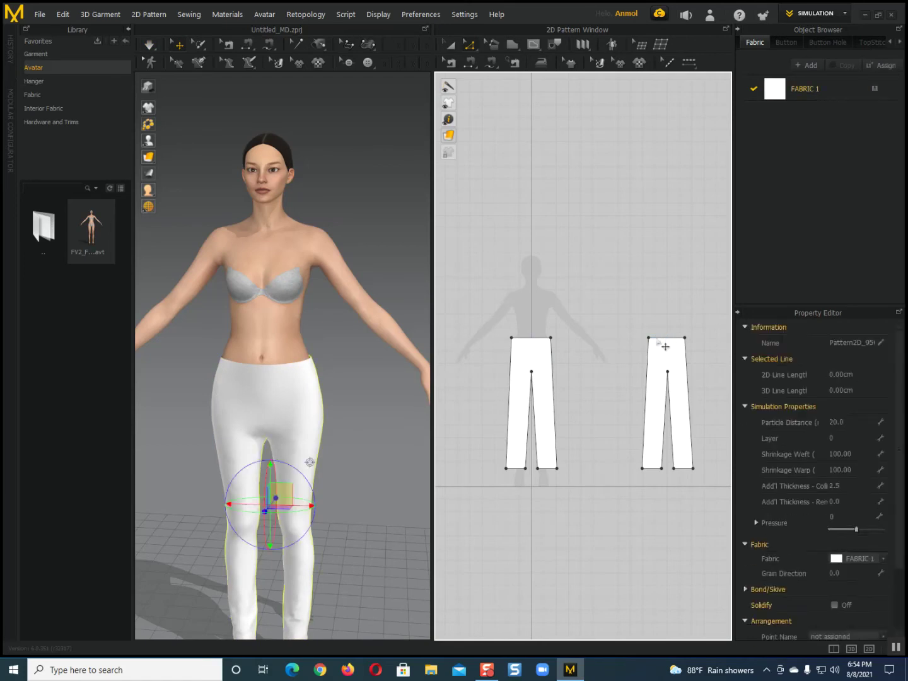
# Raise the top waistline edges of the front and back pants pieces together.
pyautogui.click(572, 337)
pyautogui.click(537, 346)
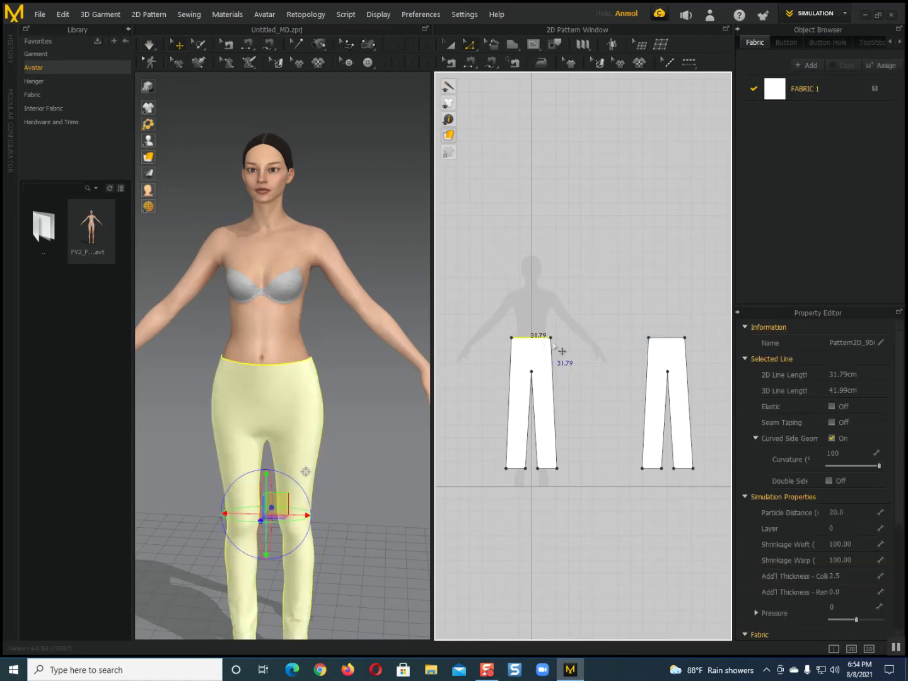
pyautogui.keyDown('shift'); pyautogui.click(668, 344); pyautogui.keyUp('shift')
pyautogui.moveTo(676, 348); pyautogui.dragTo(676, 340)
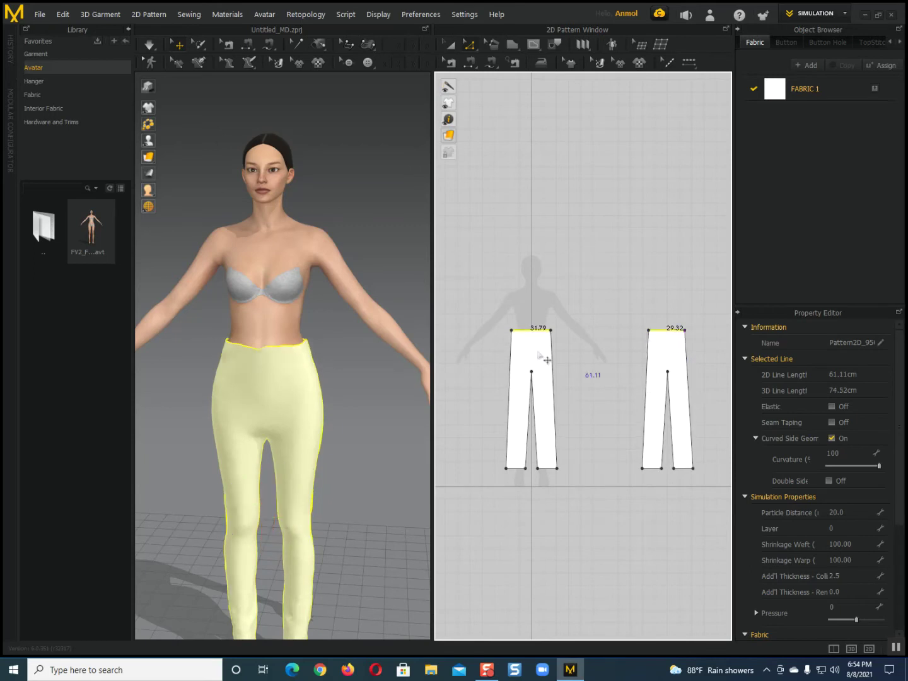
# Simulate the pants with the raised waistline and inspect the drape from around the avatar.
pyautogui.scroll(-3, 361, 407)
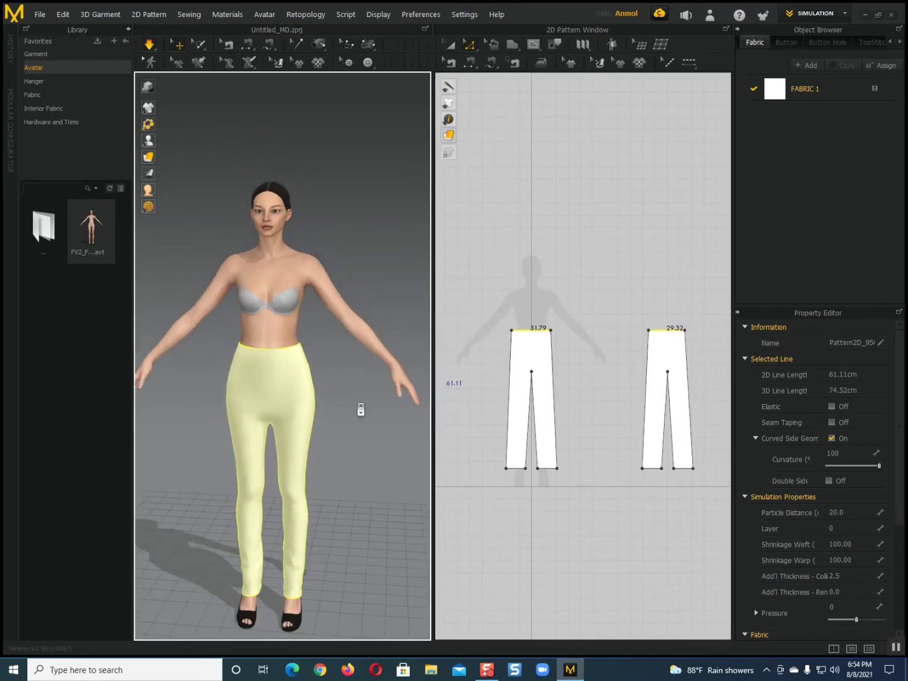
pyautogui.moveTo(349, 421); pyautogui.dragTo(252, 449, button='right')
pyautogui.scroll(-2, 252, 449)
pyautogui.moveTo(251, 450); pyautogui.dragTo(247, 407, button='middle')
pyautogui.moveTo(247, 408); pyautogui.dragTo(234, 444, button='right')
pyautogui.moveTo(234, 445); pyautogui.dragTo(243, 518, button='middle')
pyautogui.scroll(1, 243, 518)
pyautogui.scroll(-1, 243, 517)
# Begin a half-shirt polygon at the neck centre, drawing shoulder, sleeve and underarm segments about 19, 27, 10 and 15 cm long.
pyautogui.moveTo(597, 369); pyautogui.dragTo(619, 454, button='middle')
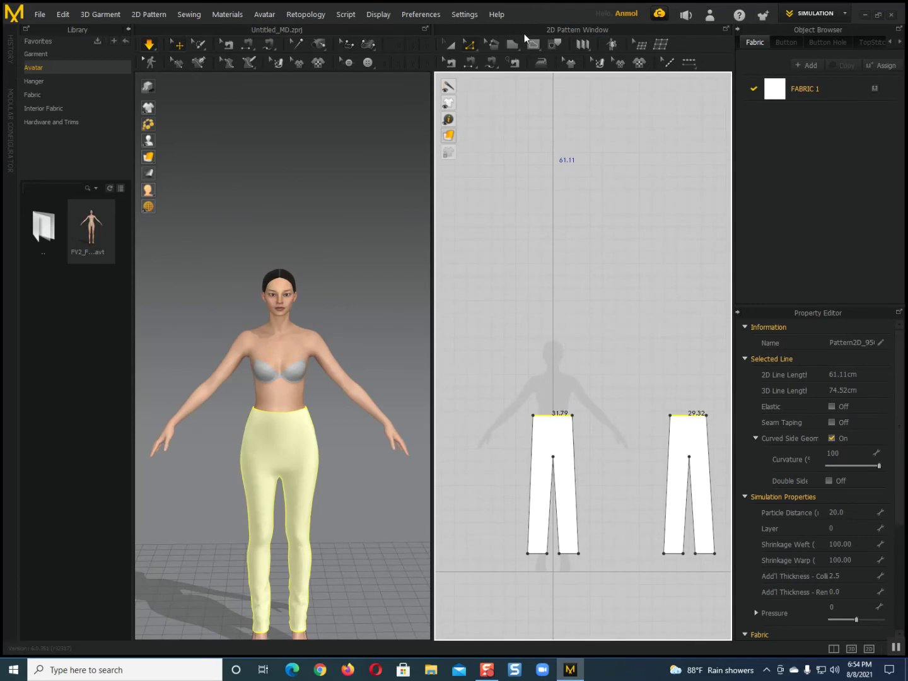
pyautogui.moveTo(555, 249); pyautogui.dragTo(553, 203, button='right')
pyautogui.click(547, 231)
pyautogui.scroll(5, 546, 295)
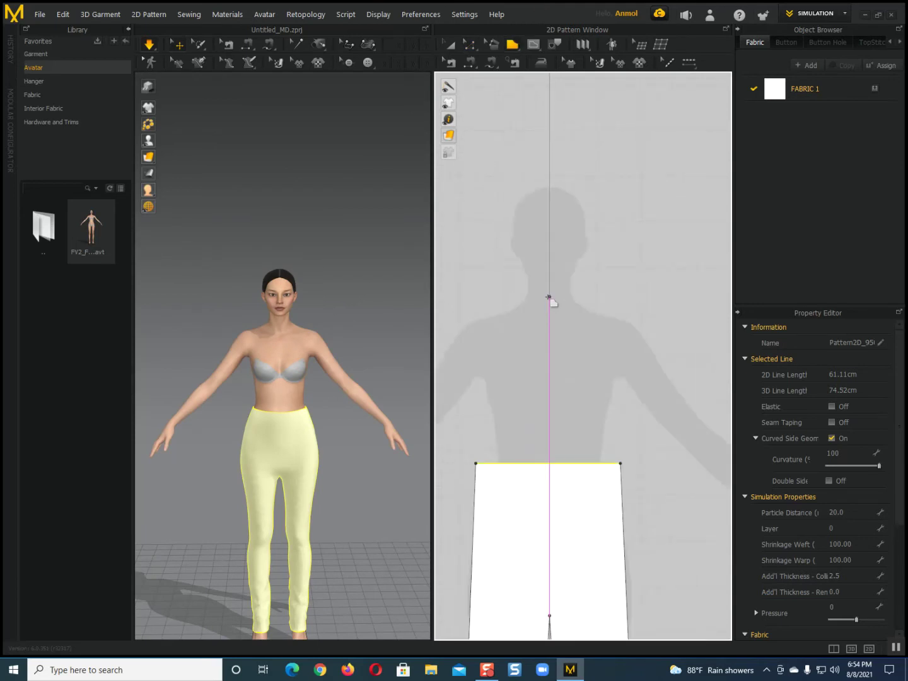
pyautogui.click(550, 295)
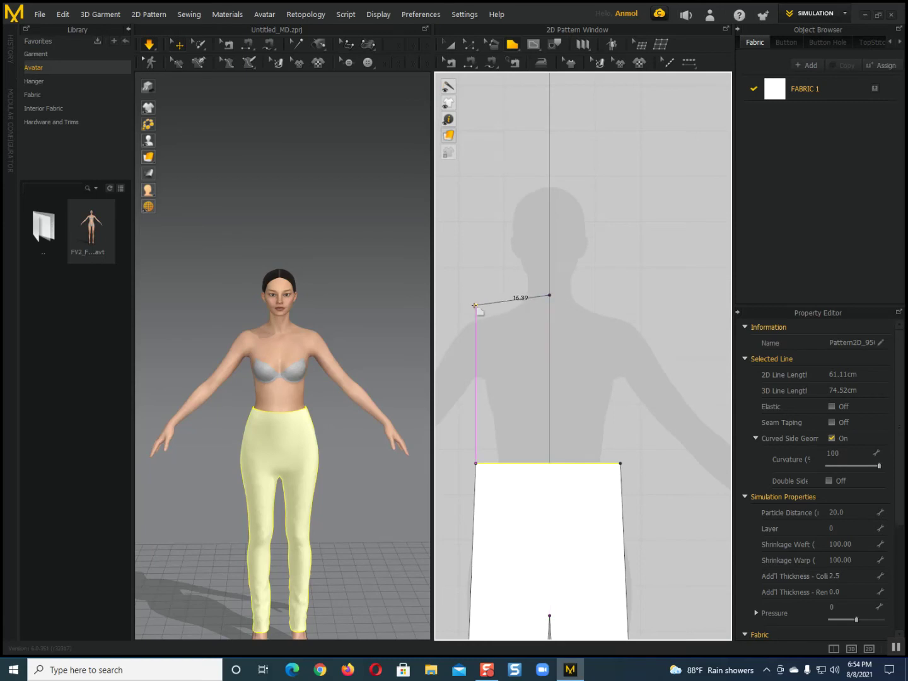
pyautogui.scroll(-1, 464, 320)
pyautogui.moveTo(464, 319); pyautogui.dragTo(574, 255, button='middle')
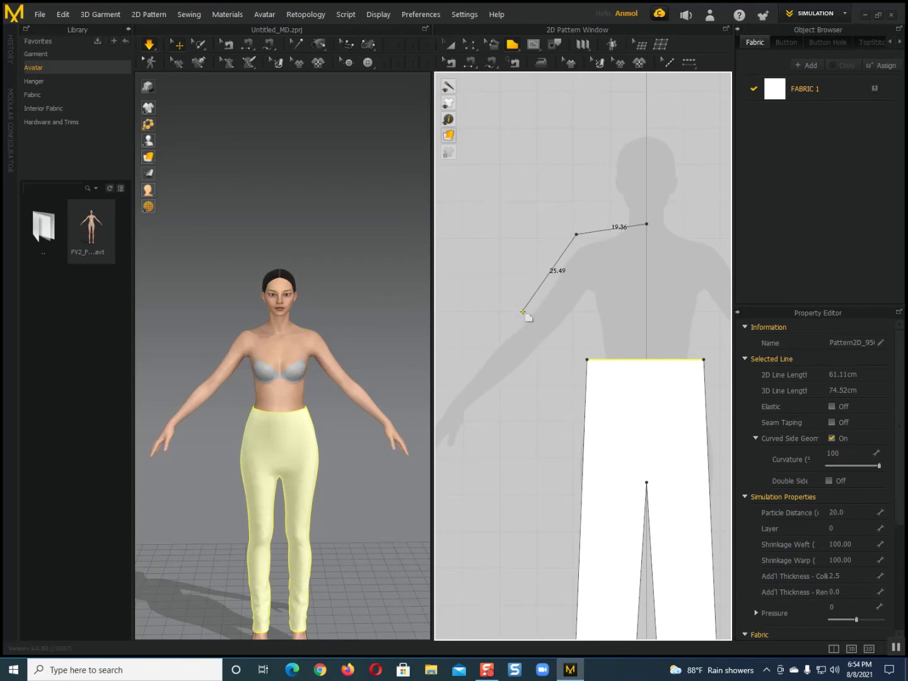
pyautogui.click(546, 343)
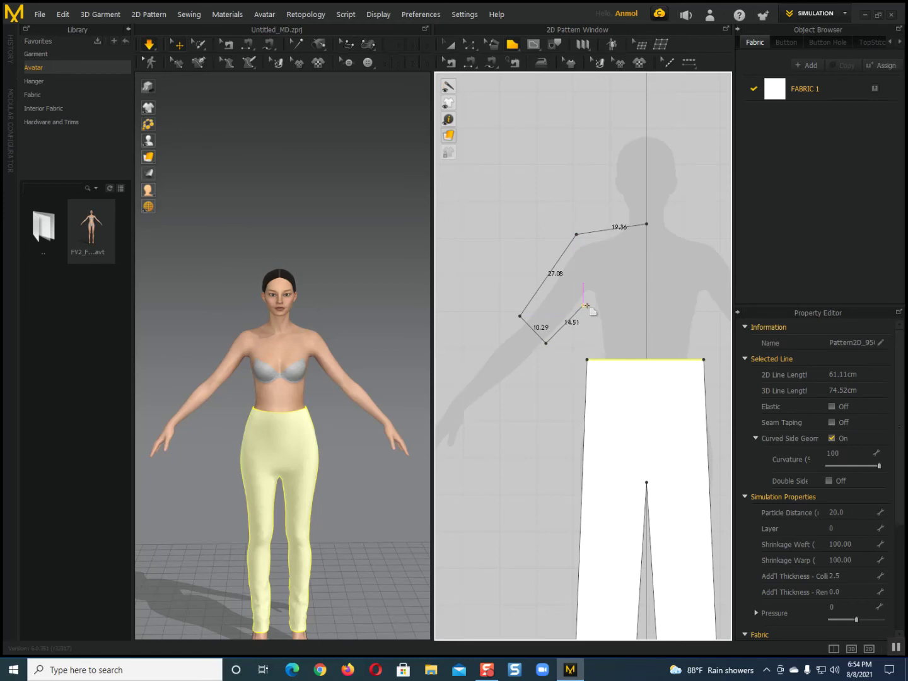
pyautogui.click(587, 307)
# Complete the half-shirt with side segments about 40 and 29 cm and a hem about 21 cm, closing along the centre line.
pyautogui.scroll(-2, 587, 309)
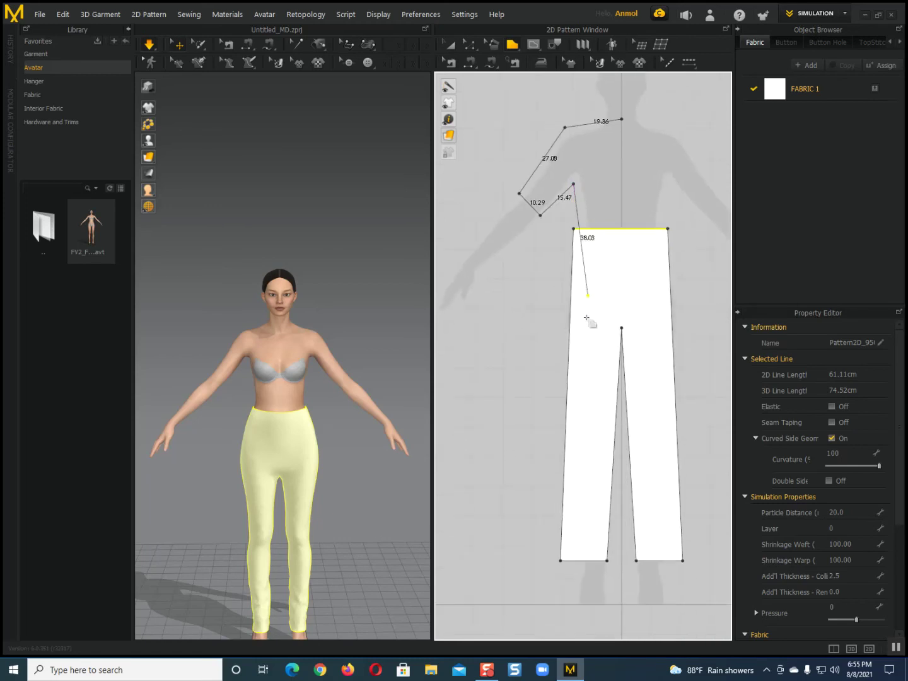
pyautogui.click(572, 302)
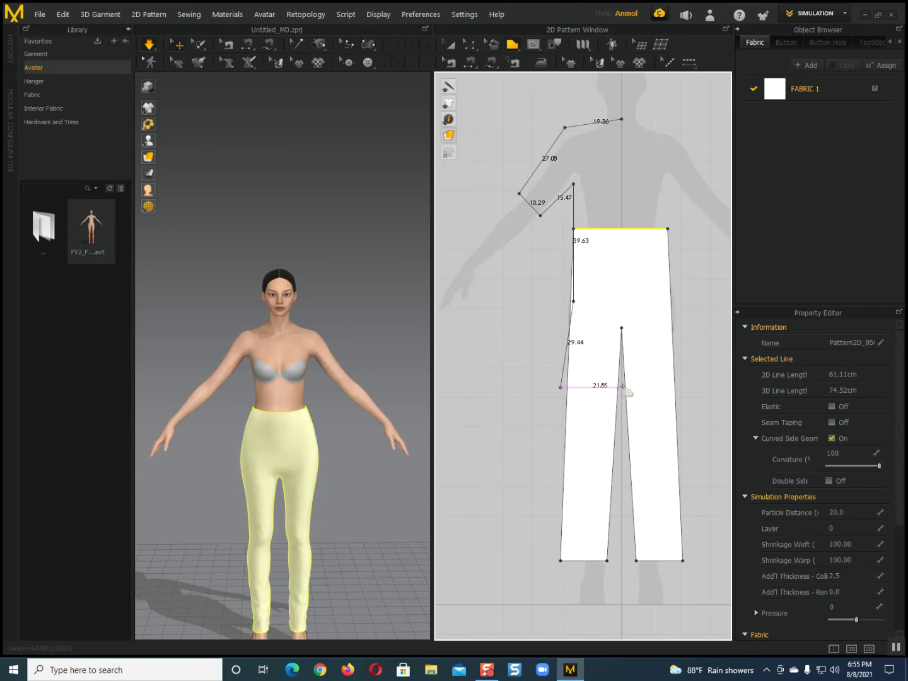
pyautogui.scroll(5, 631, 381)
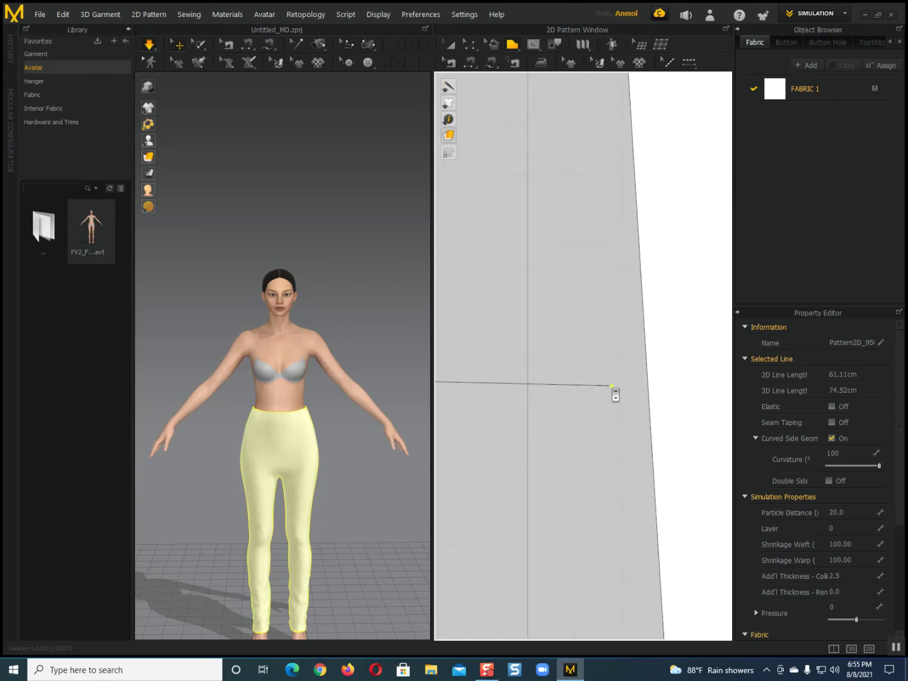
pyautogui.moveTo(530, 414); pyautogui.dragTo(563, 382, button='middle')
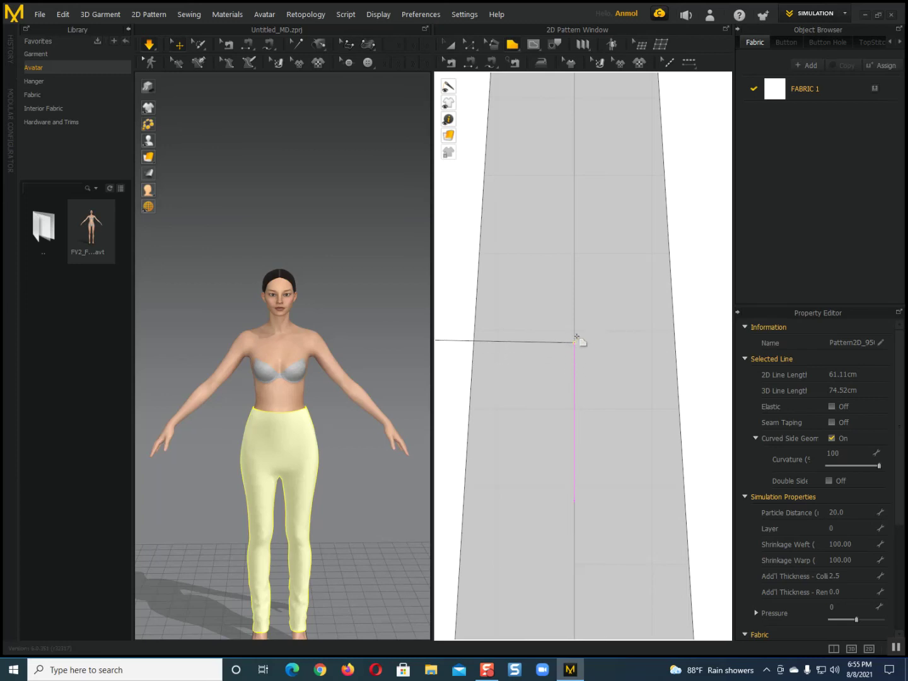
pyautogui.scroll(-3, 577, 331)
pyautogui.scroll(-5, 565, 347)
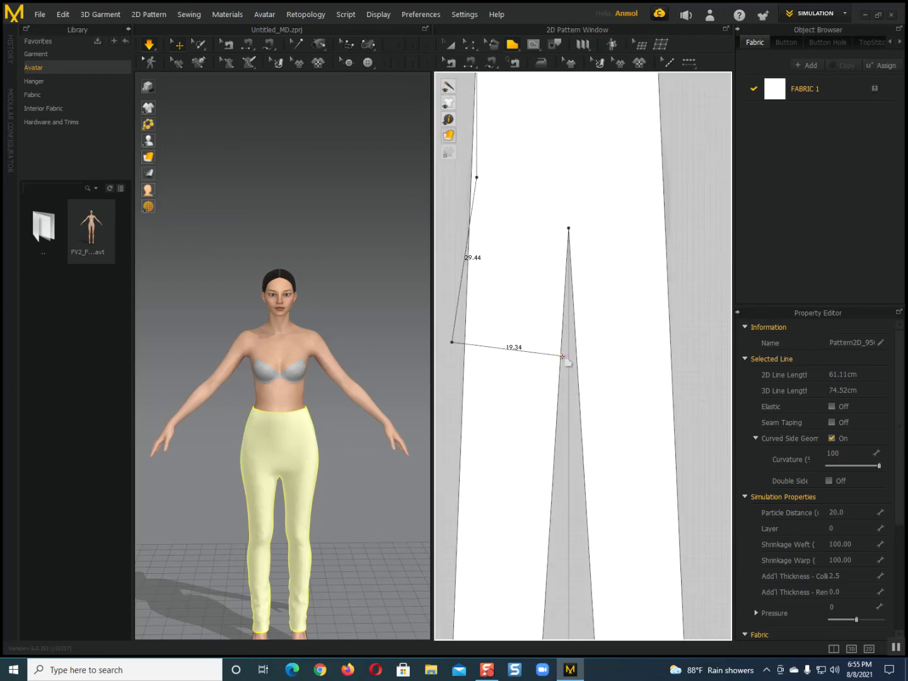
pyautogui.scroll(8, 568, 360)
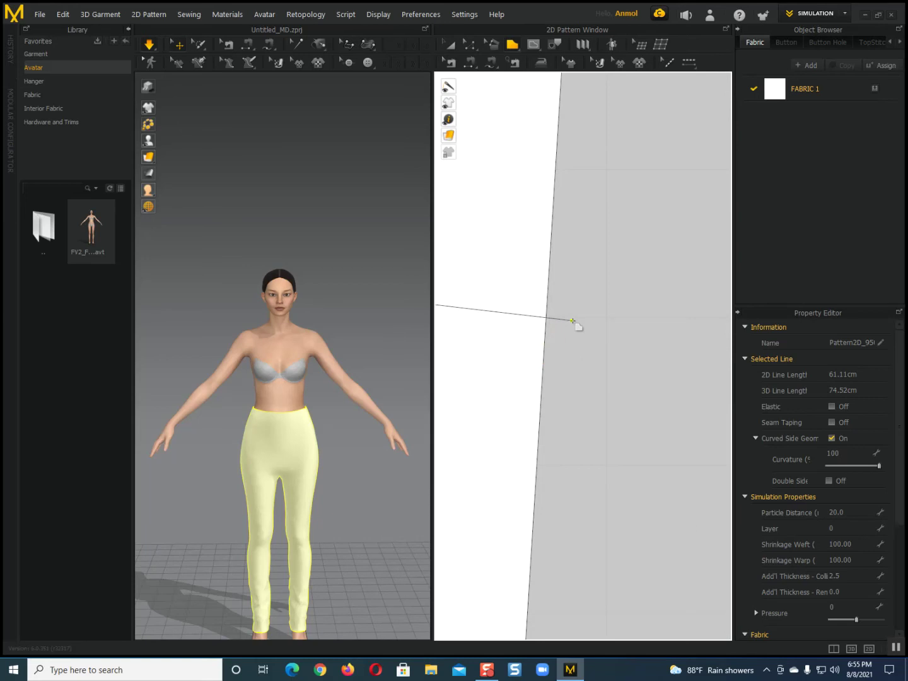
pyautogui.scroll(-2, 573, 321)
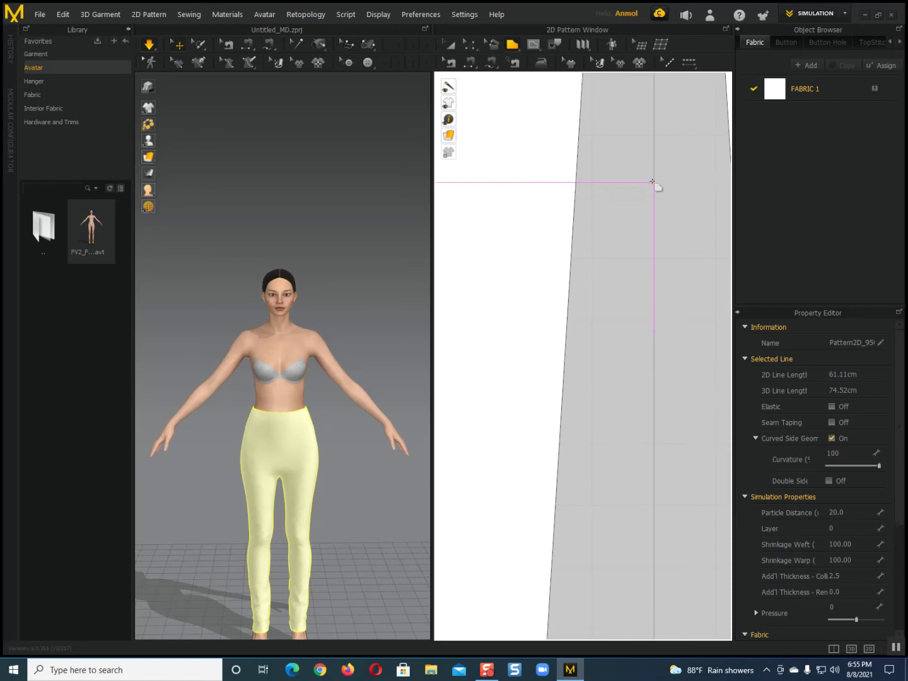
pyautogui.scroll(-5, 643, 270)
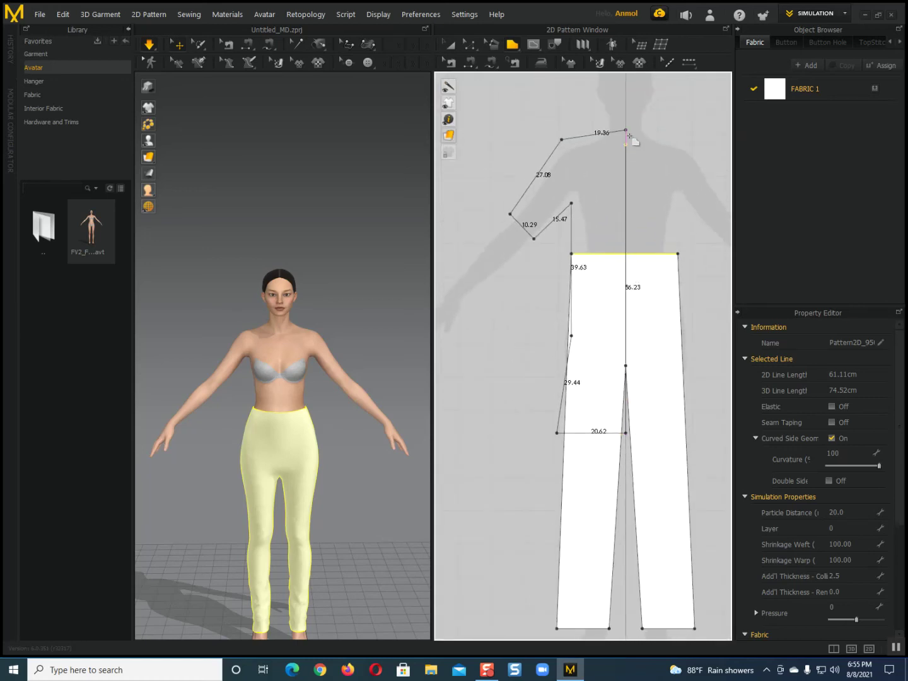
pyautogui.click(626, 132)
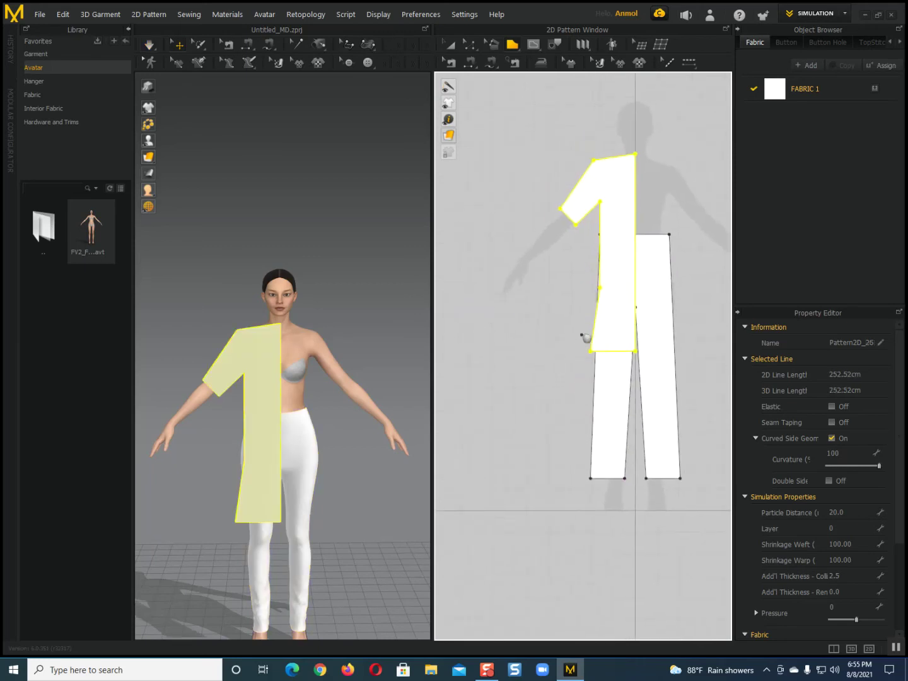
# Move the half-shirt piece along the depth axis closer to the avatar's front in 3D.
pyautogui.scroll(3, 230, 498)
pyautogui.moveTo(230, 497); pyautogui.dragTo(354, 481, button='right')
pyautogui.click(349, 455)
pyautogui.moveTo(364, 447); pyautogui.dragTo(336, 449)
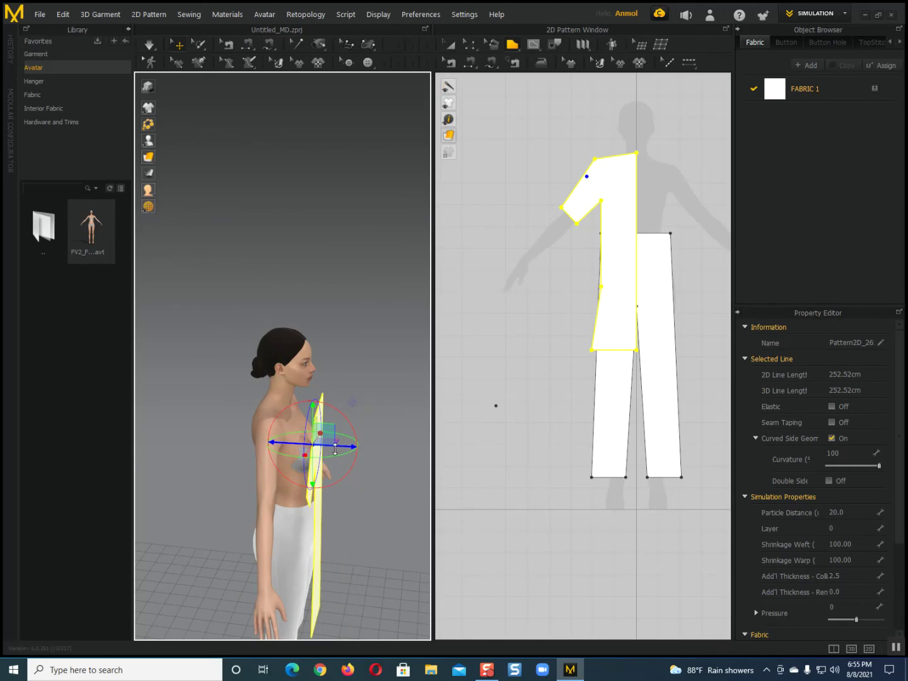
pyautogui.moveTo(341, 463); pyautogui.dragTo(284, 494, button='right')
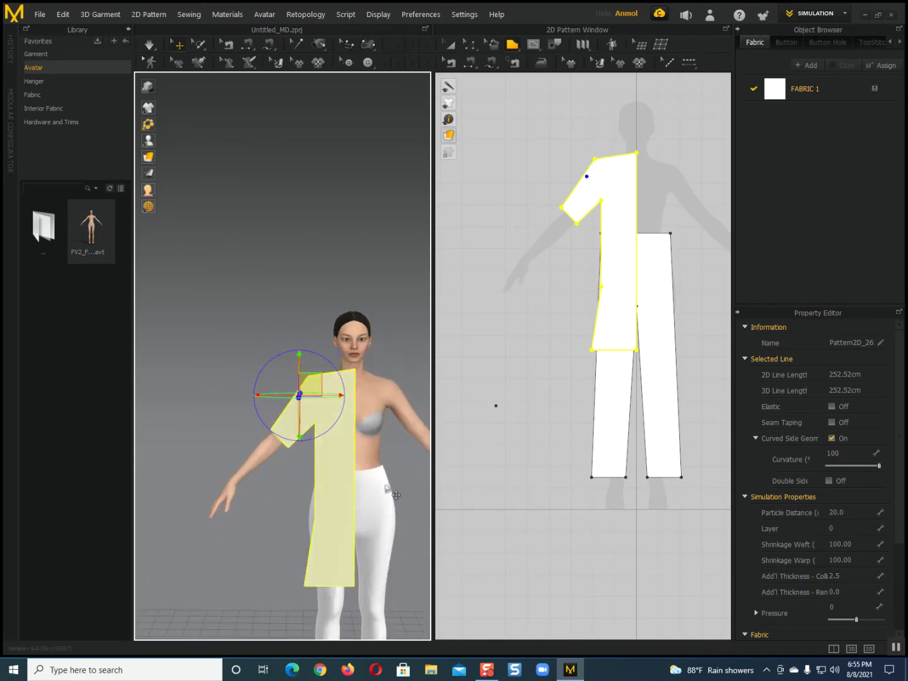
# Unfold the half-shirt about its vertical centre edge to make a full front shirt piece.
pyautogui.moveTo(582, 425); pyautogui.dragTo(569, 474, button='middle')
pyautogui.scroll(5, 592, 422)
pyautogui.scroll(-4, 563, 429)
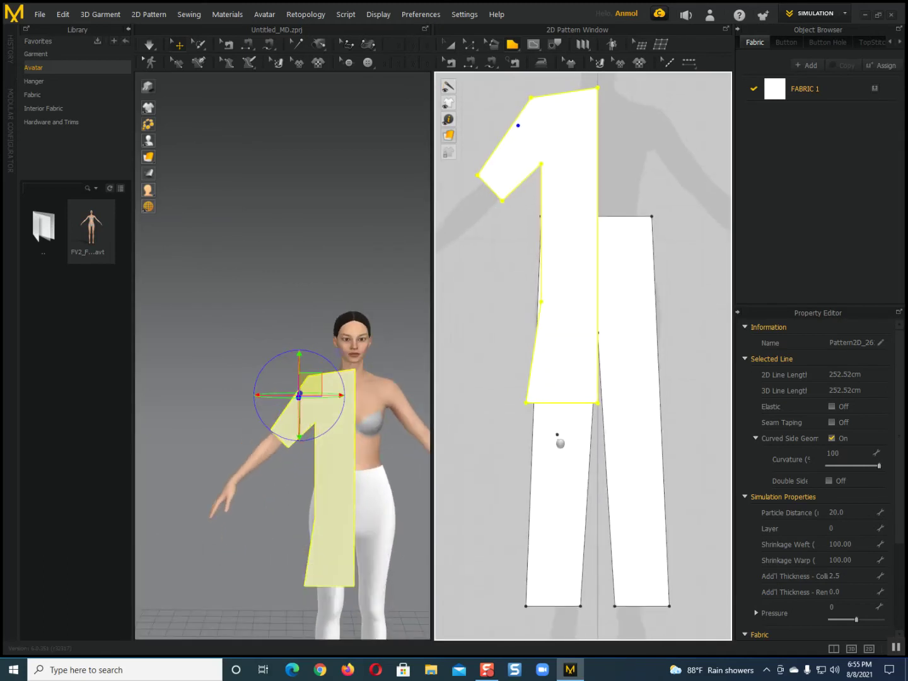
pyautogui.click(470, 47)
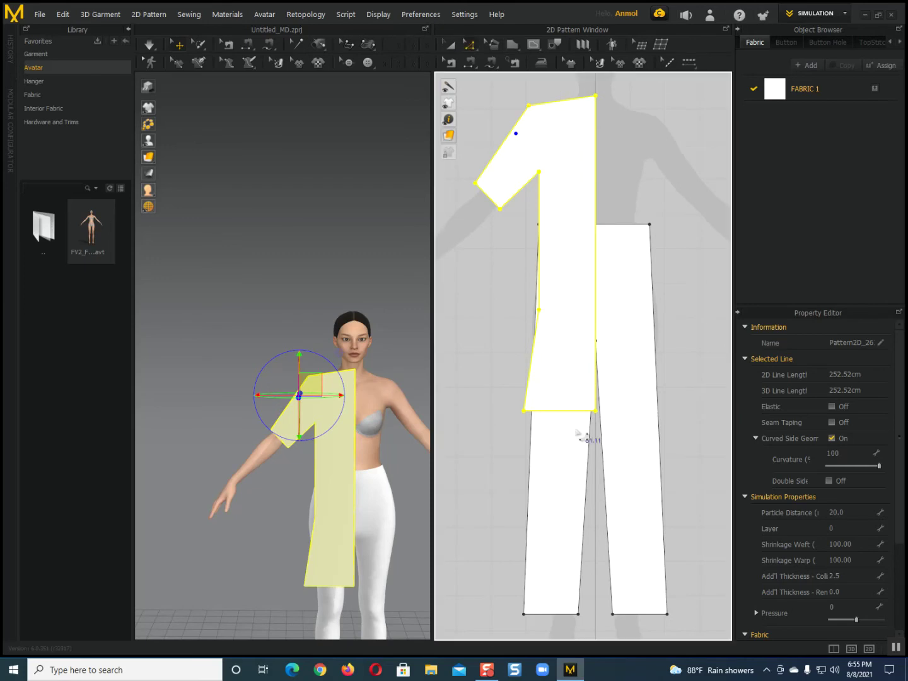
pyautogui.moveTo(584, 435); pyautogui.dragTo(561, 403, button='middle')
pyautogui.click(574, 329)
pyautogui.rightClick(575, 325)
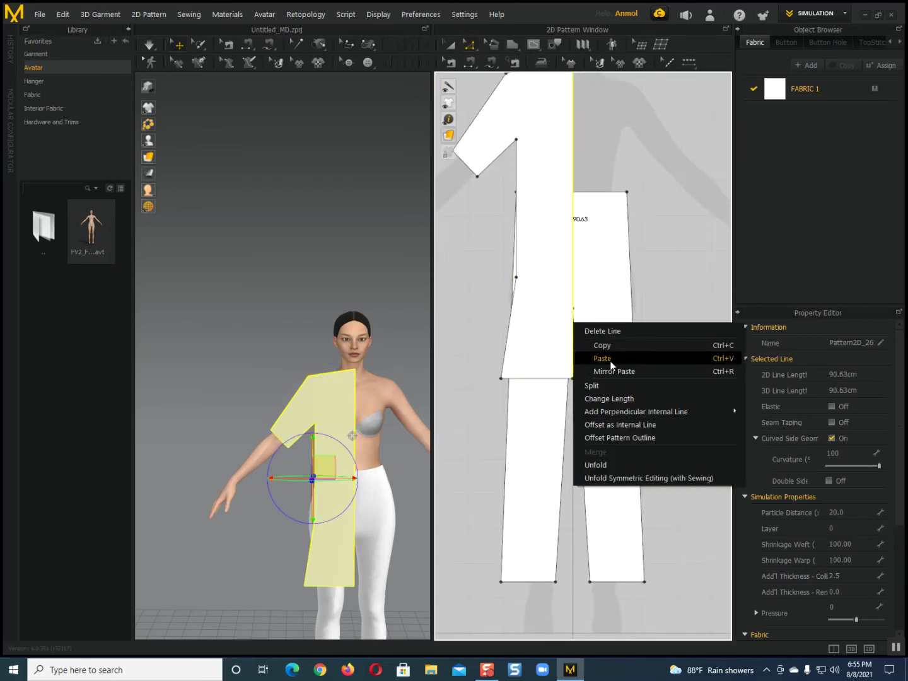
pyautogui.click(612, 466)
pyautogui.scroll(-3, 488, 465)
pyautogui.moveTo(354, 445); pyautogui.dragTo(398, 542, button='right')
pyautogui.click(517, 373)
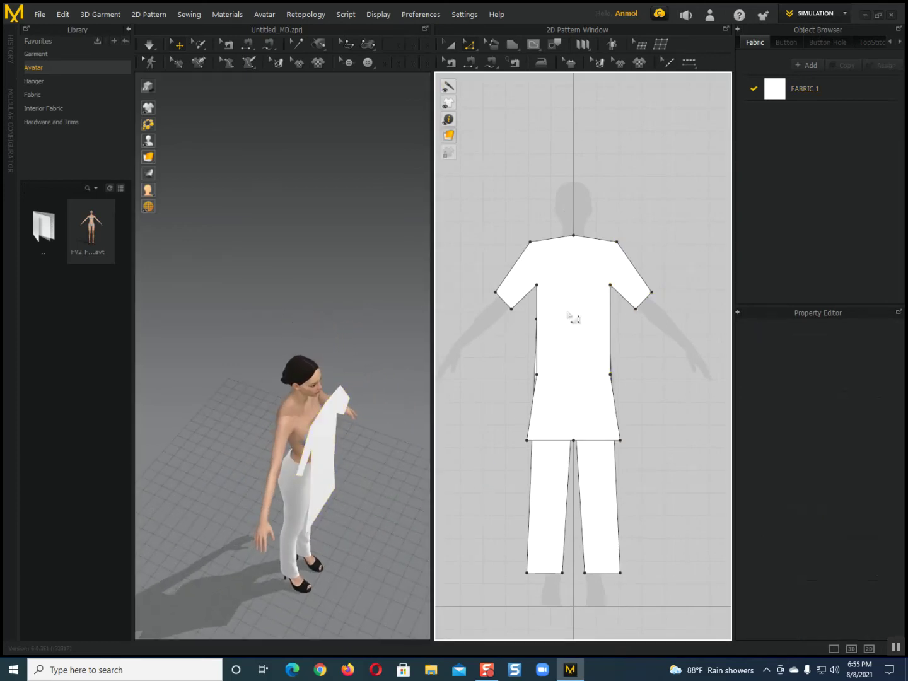
# Duplicate the front shirt piece and place the copy over the back pants piece.
pyautogui.click(451, 44)
pyautogui.click(574, 335)
pyautogui.moveTo(574, 335); pyautogui.dragTo(662, 356)
pyautogui.scroll(-5, 659, 348)
pyautogui.moveTo(660, 351); pyautogui.dragTo(588, 348, button='middle')
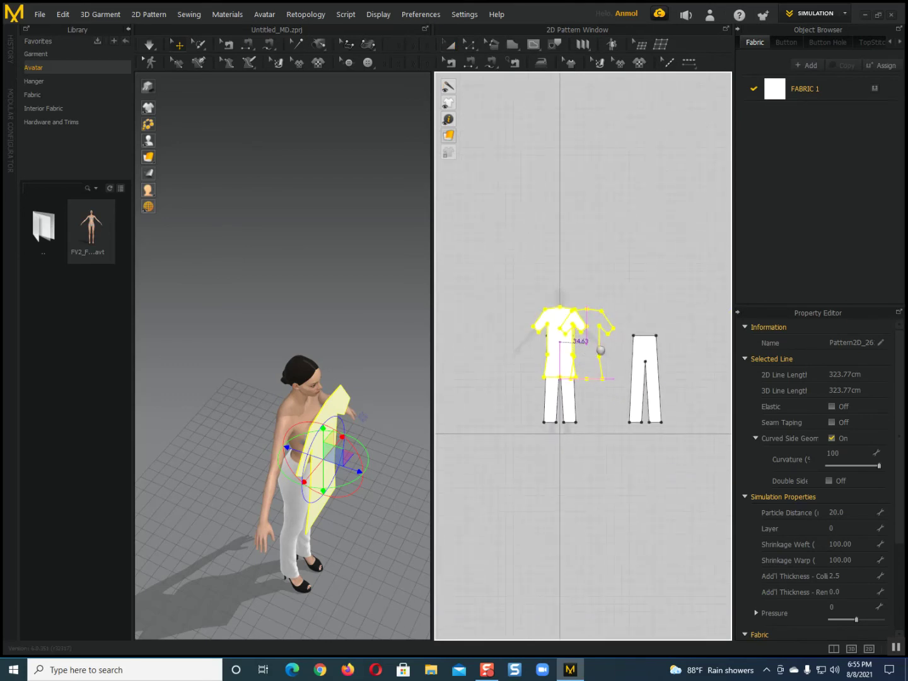
pyautogui.moveTo(655, 341); pyautogui.dragTo(650, 346)
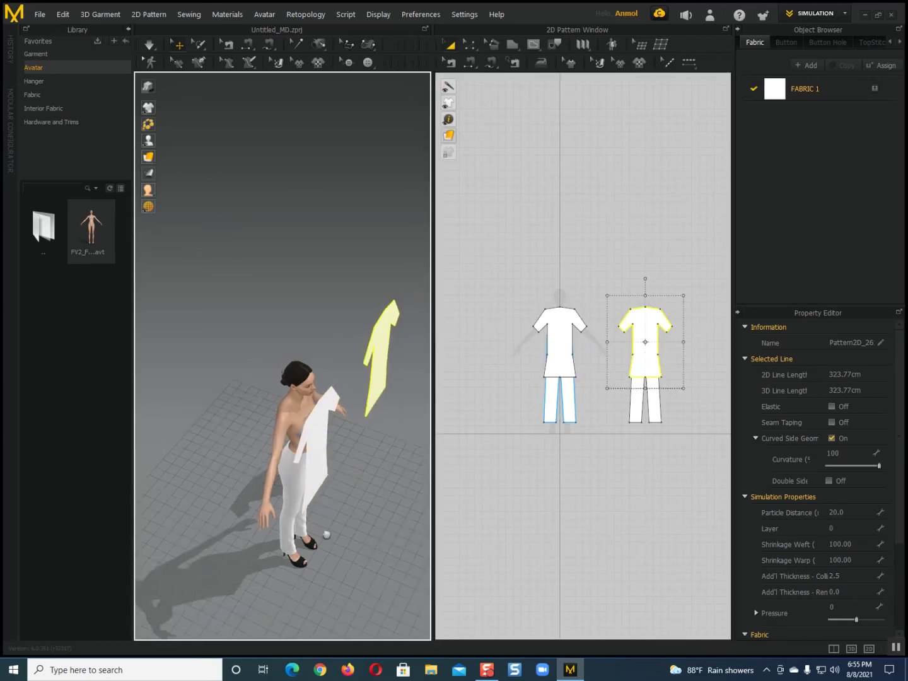
# Move the duplicated shirt piece behind the avatar's back in 3D.
pyautogui.click(411, 423)
pyautogui.moveTo(406, 418); pyautogui.dragTo(285, 462)
pyautogui.moveTo(285, 462)
pyautogui.mouseDown(button='right')
pyautogui.moveTo(356, 538)
pyautogui.moveTo(269, 479)
pyautogui.moveTo(269, 457)
pyautogui.mouseUp(button='right')
pyautogui.press('2')
pyautogui.moveTo(286, 598); pyautogui.dragTo(202, 426, button='right')
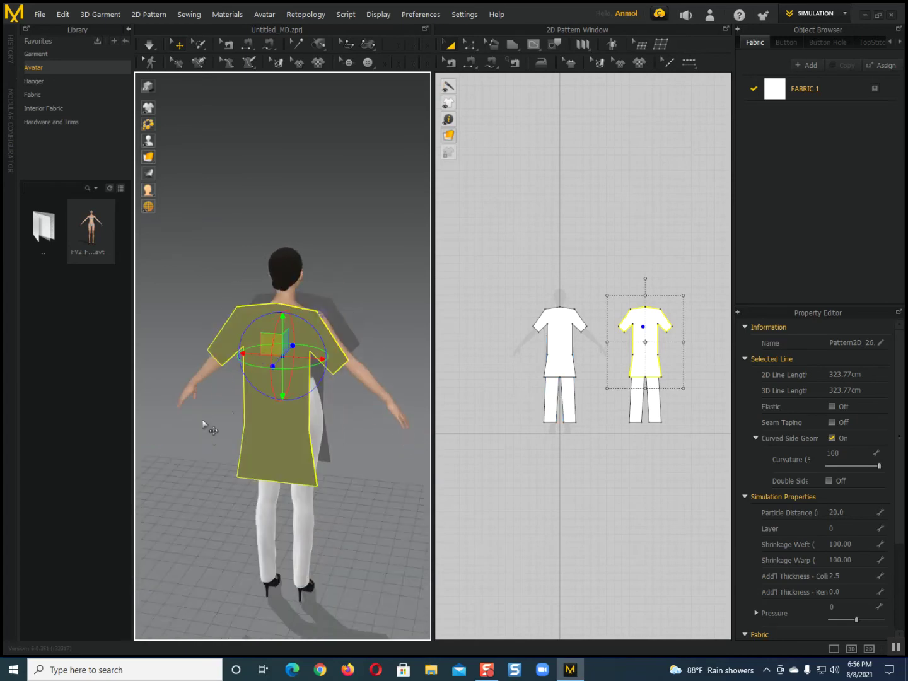
# Flip the back shirt piece horizontally in 3D and check both shirt pieces around the avatar.
pyautogui.rightClick(260, 402)
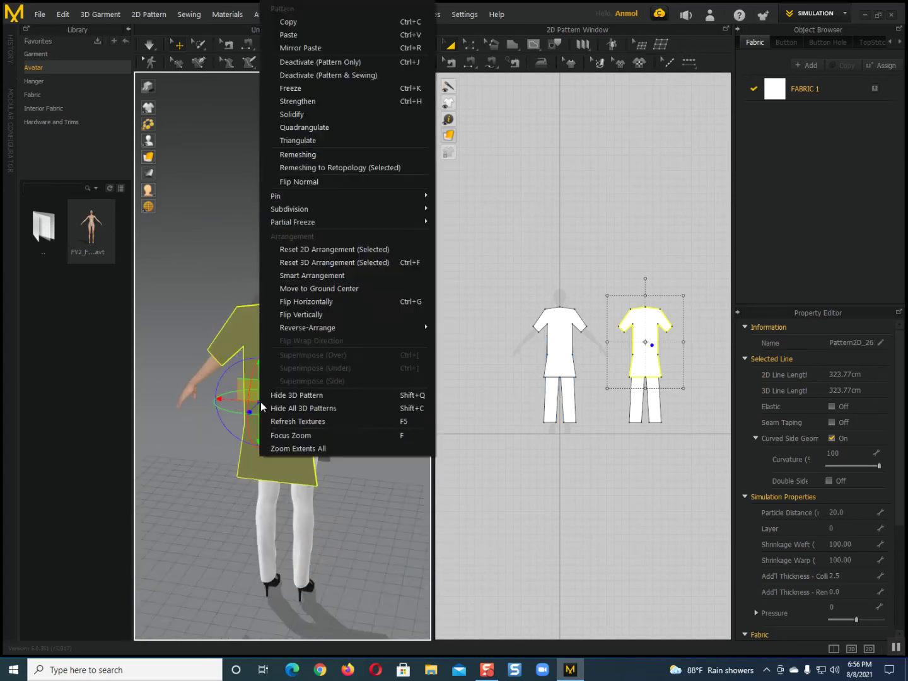
pyautogui.click(303, 299)
pyautogui.moveTo(303, 298); pyautogui.dragTo(251, 460, button='right')
pyautogui.scroll(1, 251, 459)
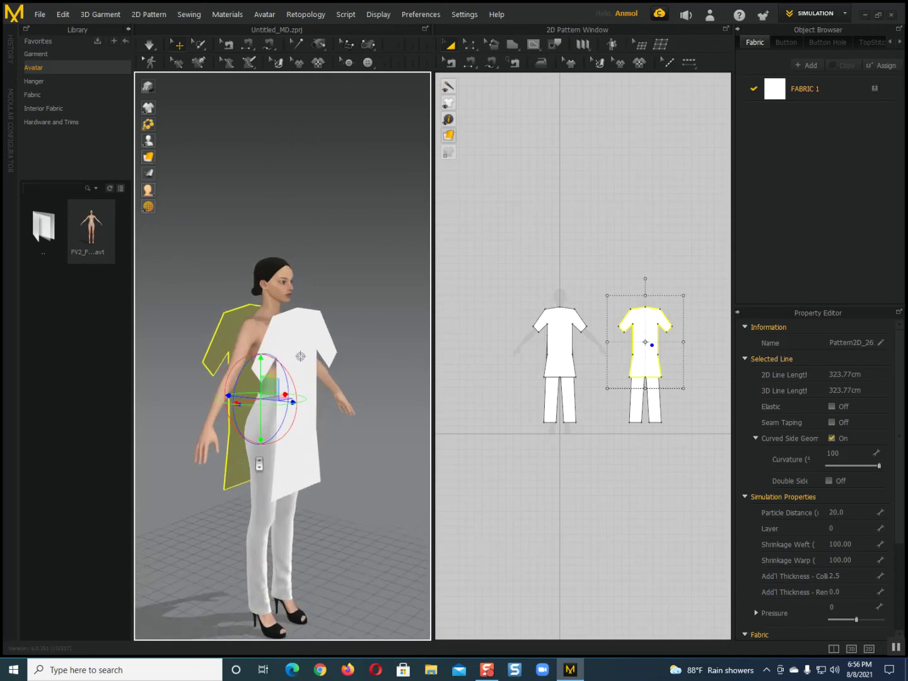
pyautogui.moveTo(251, 460); pyautogui.dragTo(259, 485, button='middle')
pyautogui.moveTo(259, 482); pyautogui.dragTo(228, 476, button='right')
pyautogui.scroll(2, 252, 482)
pyautogui.moveTo(253, 480); pyautogui.dragTo(280, 485, button='middle')
pyautogui.moveTo(278, 491); pyautogui.dragTo(258, 497, button='right')
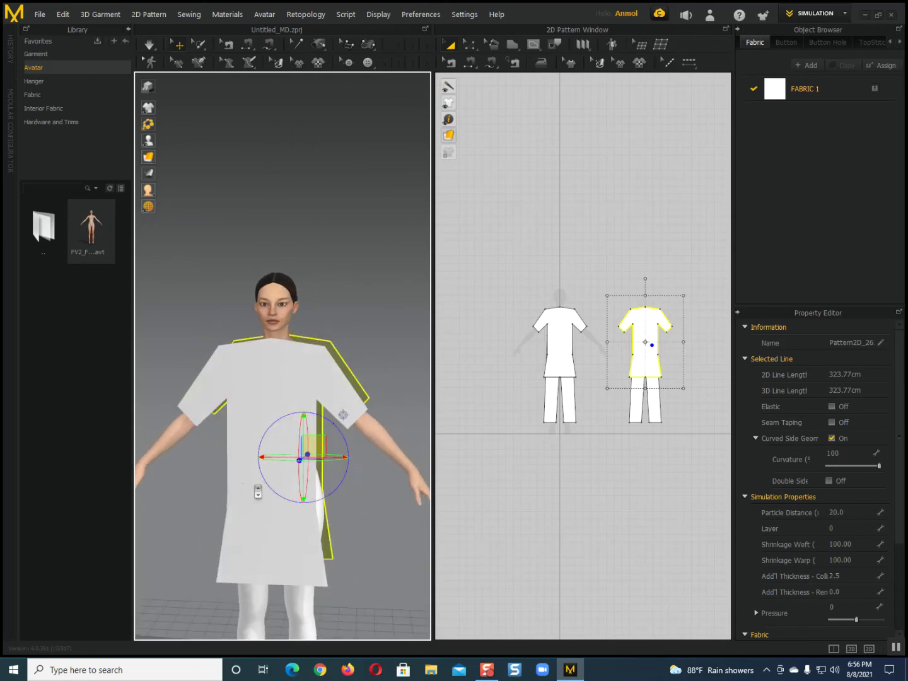
pyautogui.scroll(2, 258, 497)
pyautogui.moveTo(259, 497); pyautogui.dragTo(281, 524, button='middle')
# Lower the centre neck point of the front shirt piece to form a V-shaped neckline.
pyautogui.scroll(3, 551, 420)
pyautogui.moveTo(548, 397); pyautogui.dragTo(535, 490, button='middle')
pyautogui.scroll(4, 534, 490)
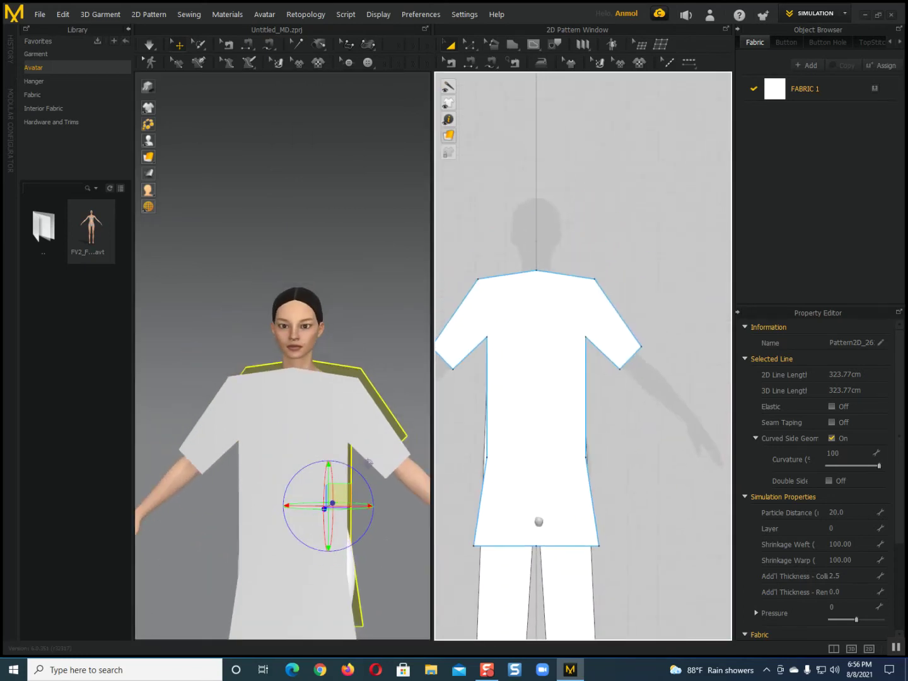
pyautogui.click(517, 351)
pyautogui.click(467, 43)
pyautogui.moveTo(544, 337); pyautogui.dragTo(546, 385)
pyautogui.scroll(-2, 530, 437)
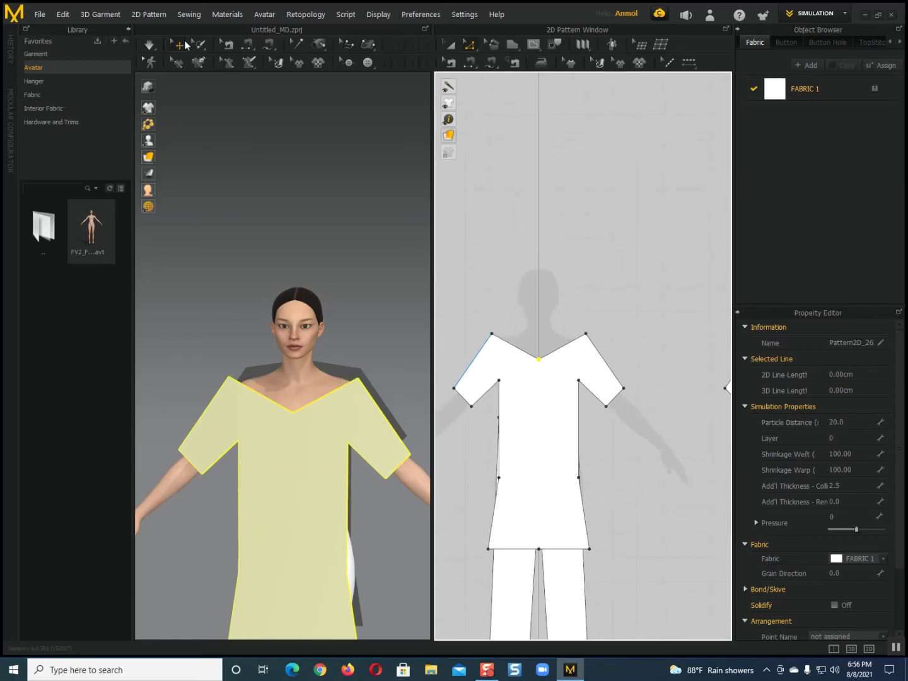
# Round the front shirt's V neckline into a shallow curve with Smooth Curve at the centre neck point.
pyautogui.click(165, 15)
pyautogui.moveTo(164, 26)
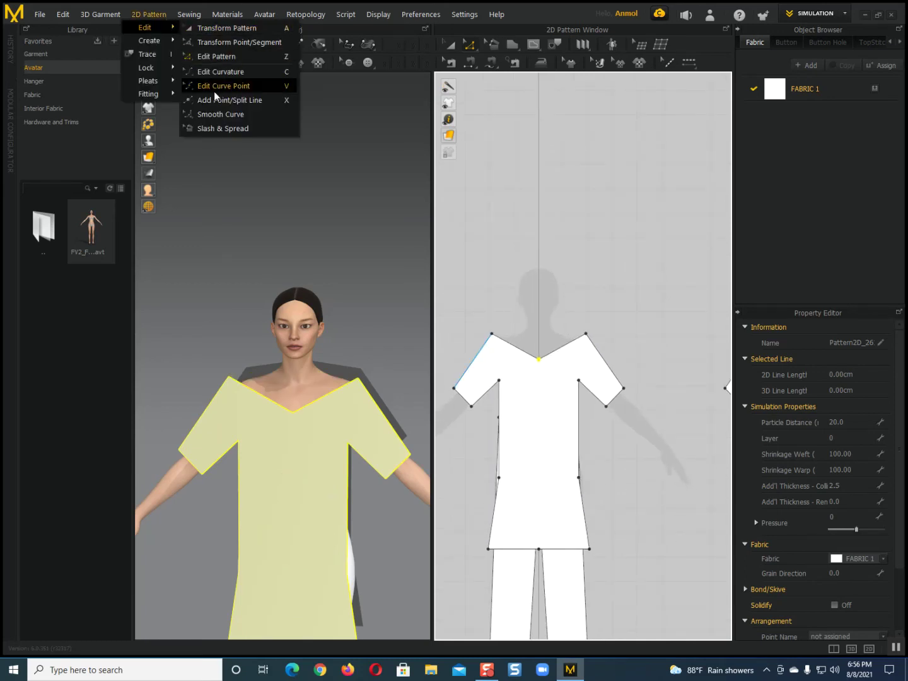
pyautogui.click(230, 117)
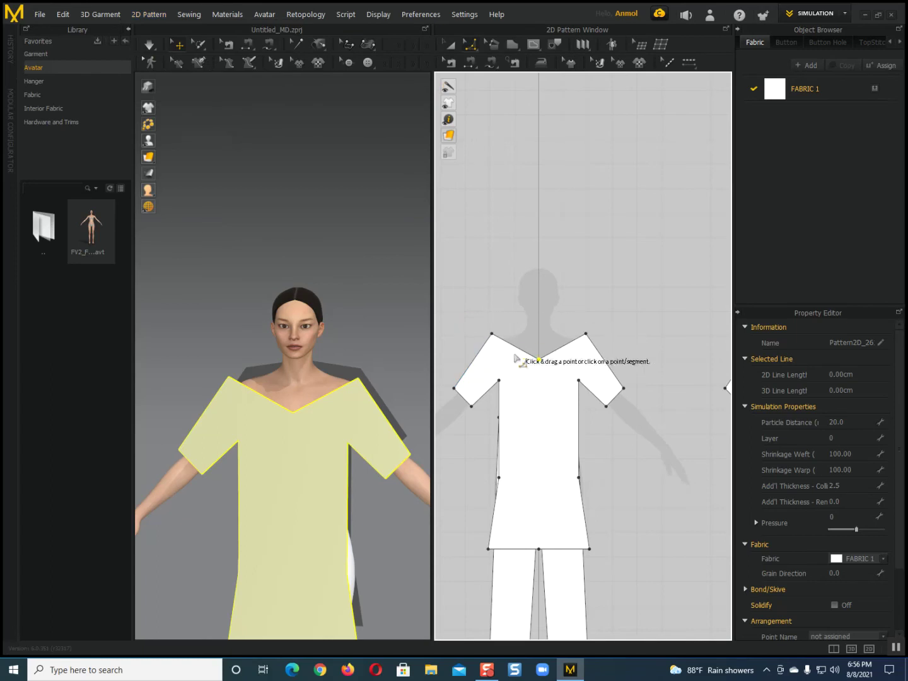
pyautogui.moveTo(540, 360); pyautogui.dragTo(541, 253)
pyautogui.moveTo(280, 445); pyautogui.dragTo(280, 395, button='middle')
pyautogui.press('2')
# Deepen the front shirt's curved neckline to about 42 cm long by lowering its centre with Edit Curve Point.
pyautogui.click(147, 14)
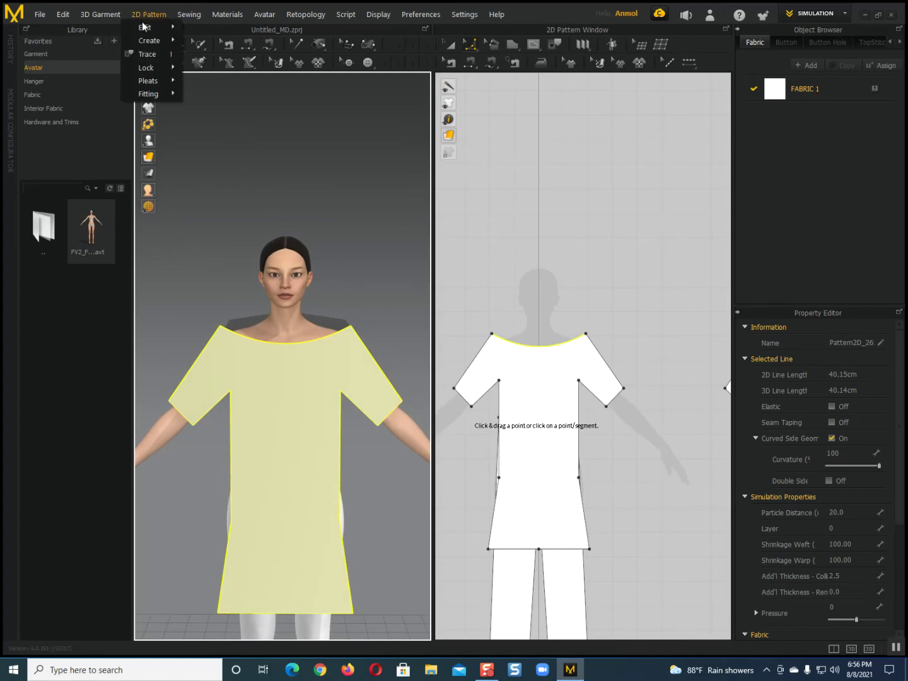
pyautogui.moveTo(144, 26)
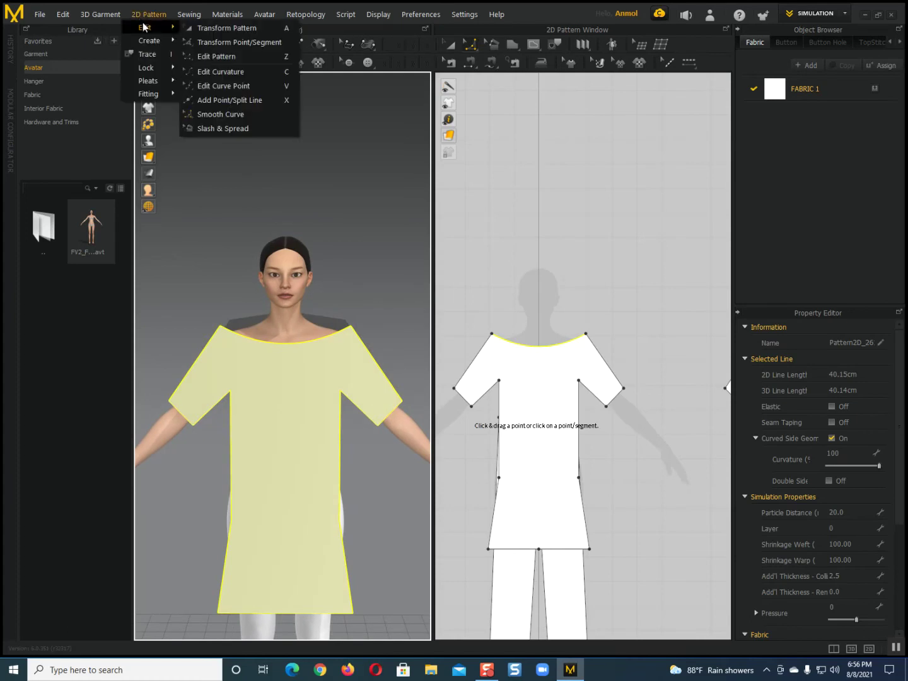
pyautogui.click(219, 85)
pyautogui.moveTo(546, 352); pyautogui.dragTo(542, 355)
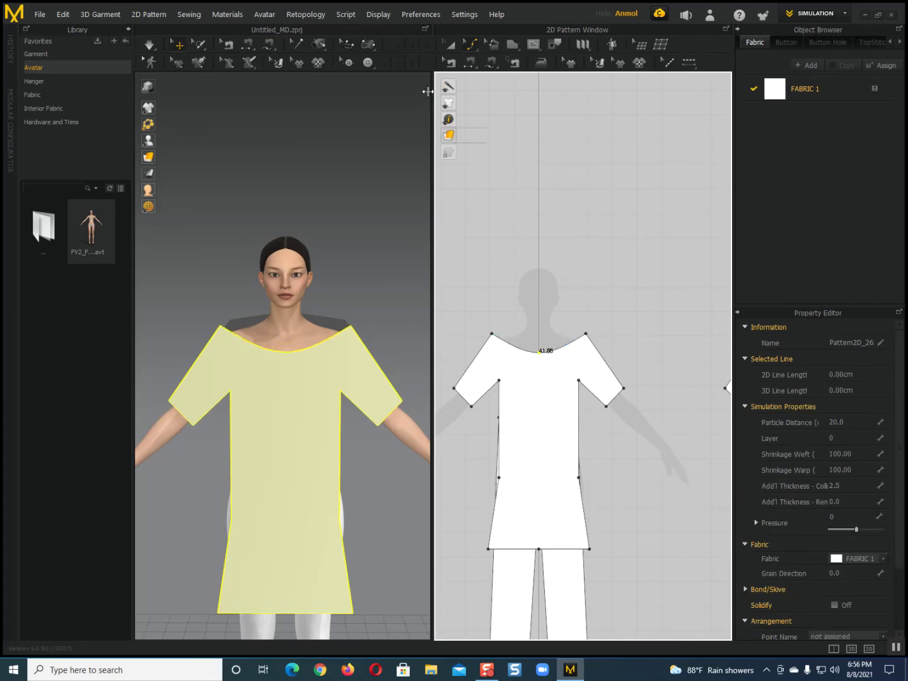
# Narrow the front shirt's neckline with Edit Pattern by moving both shoulder neck points inward, the pattern's left one about 2.9 cm.
pyautogui.click(162, 19)
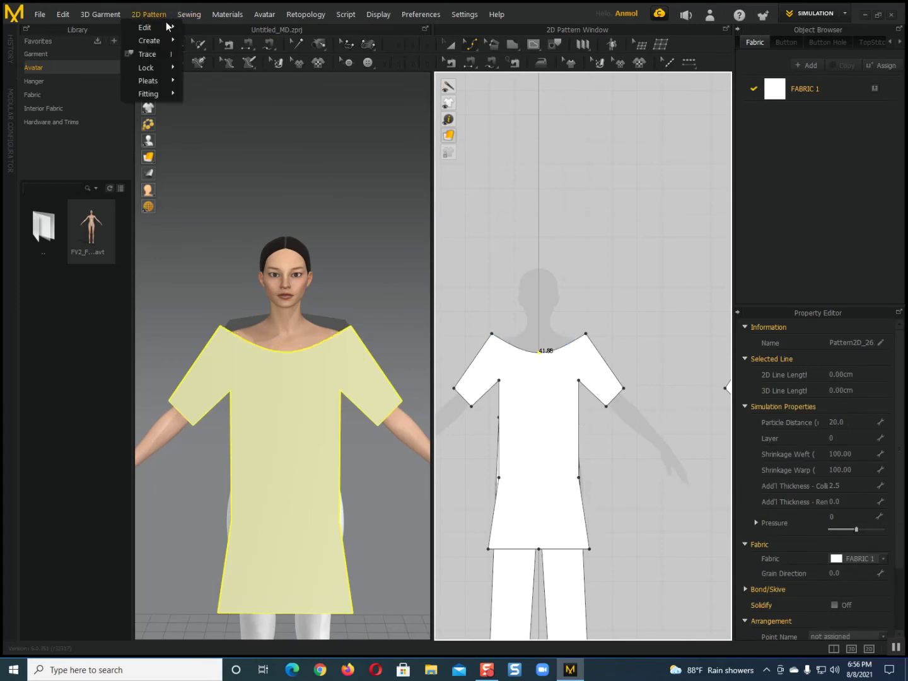
pyautogui.moveTo(155, 28)
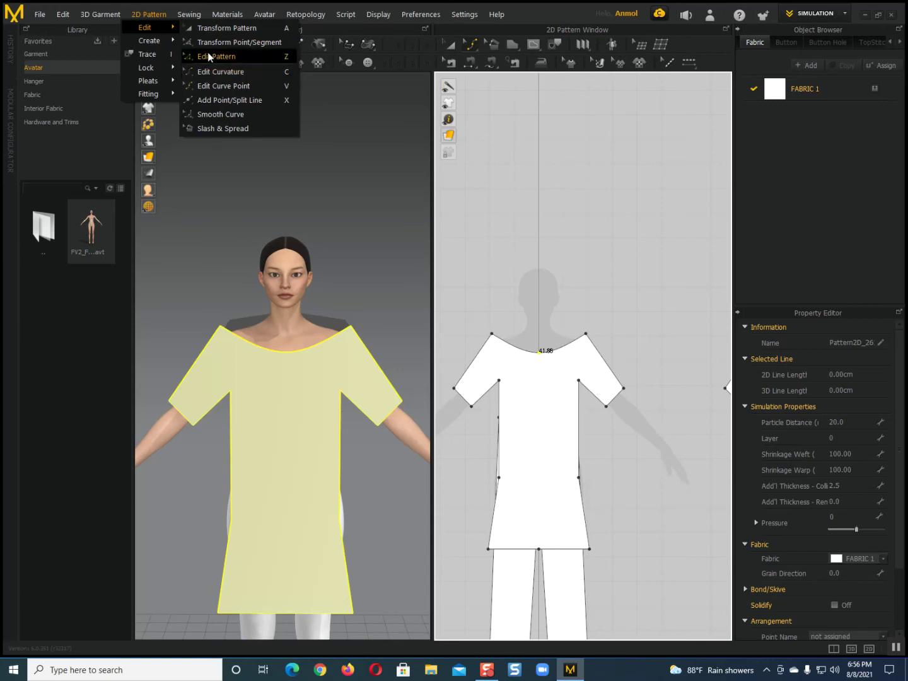
pyautogui.click(208, 56)
pyautogui.click(503, 342)
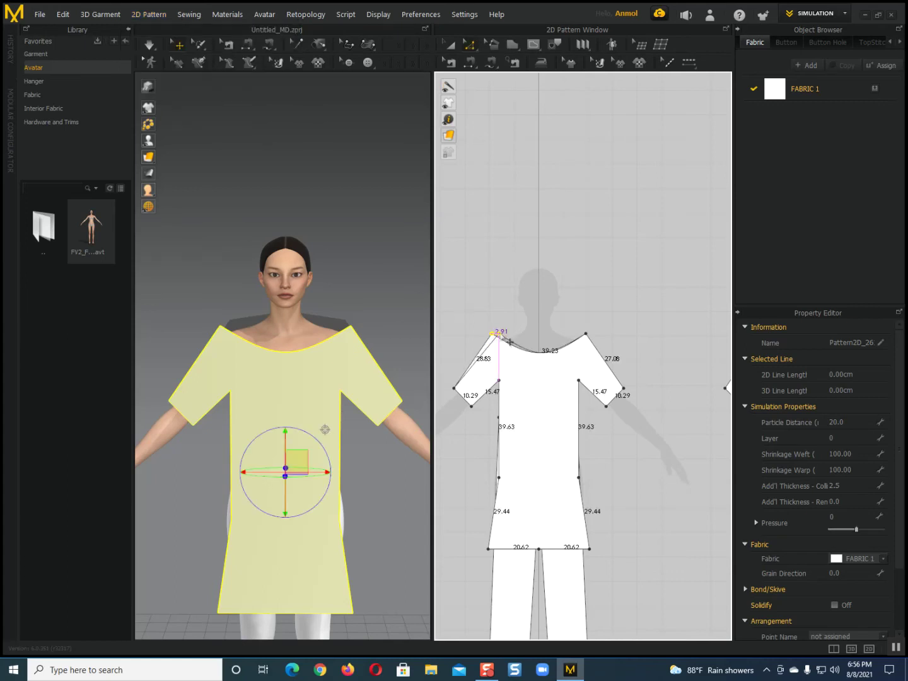
pyautogui.click(513, 343)
pyautogui.click(587, 343)
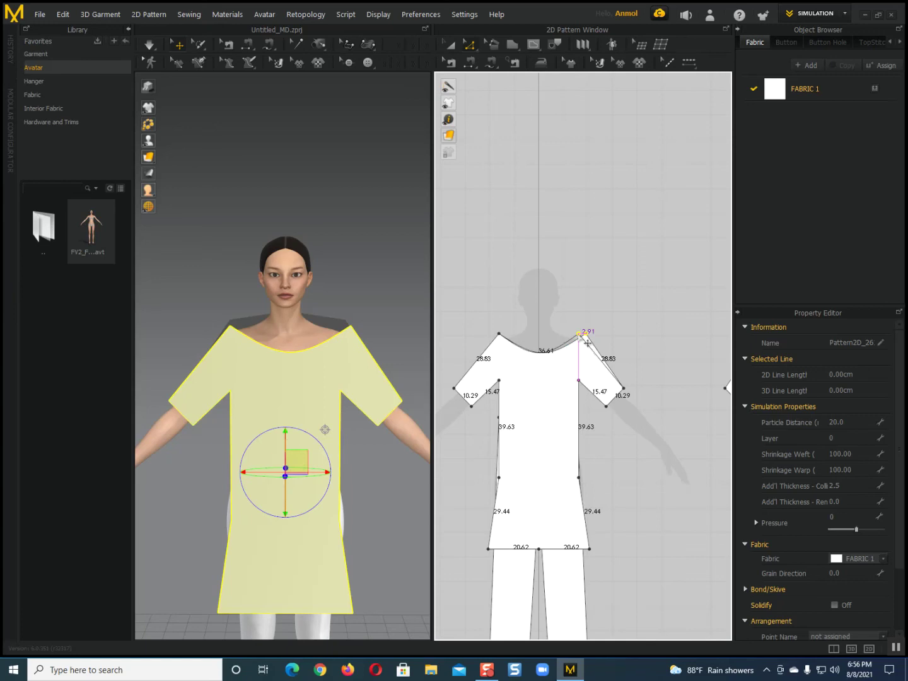
pyautogui.click(582, 337)
# Fine-tune the position of the front shirt's right shoulder neck point to even out the neckline.
pyautogui.scroll(-4, 570, 347)
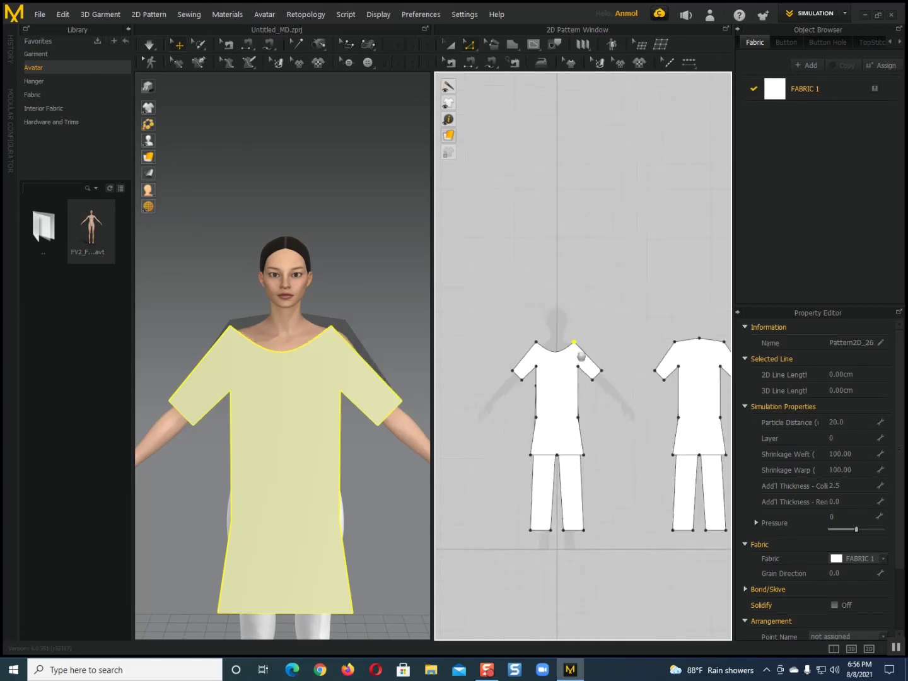
pyautogui.click(567, 344)
pyautogui.click(583, 374)
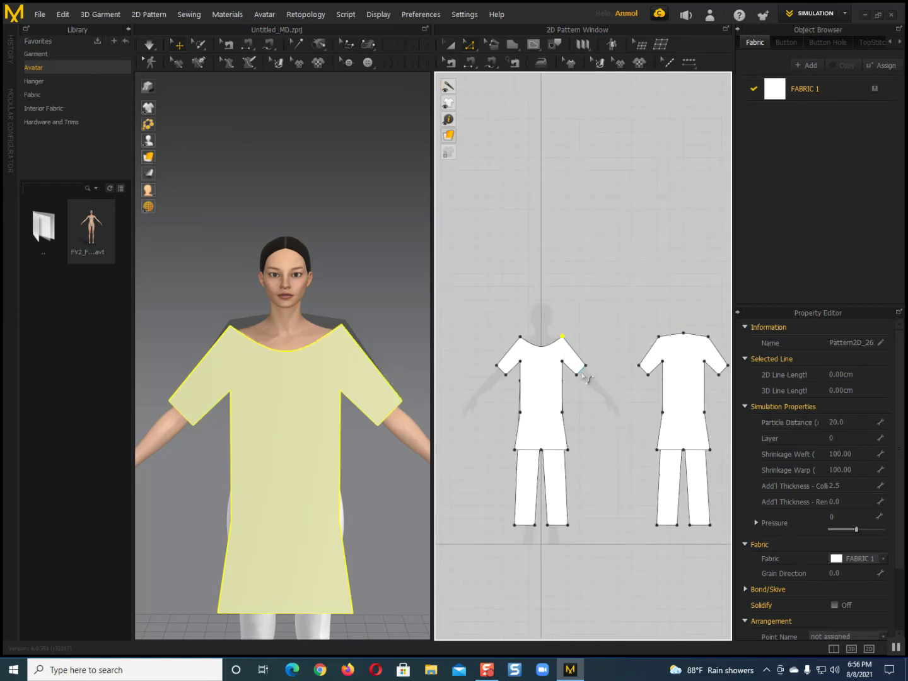
pyautogui.scroll(3, 580, 371)
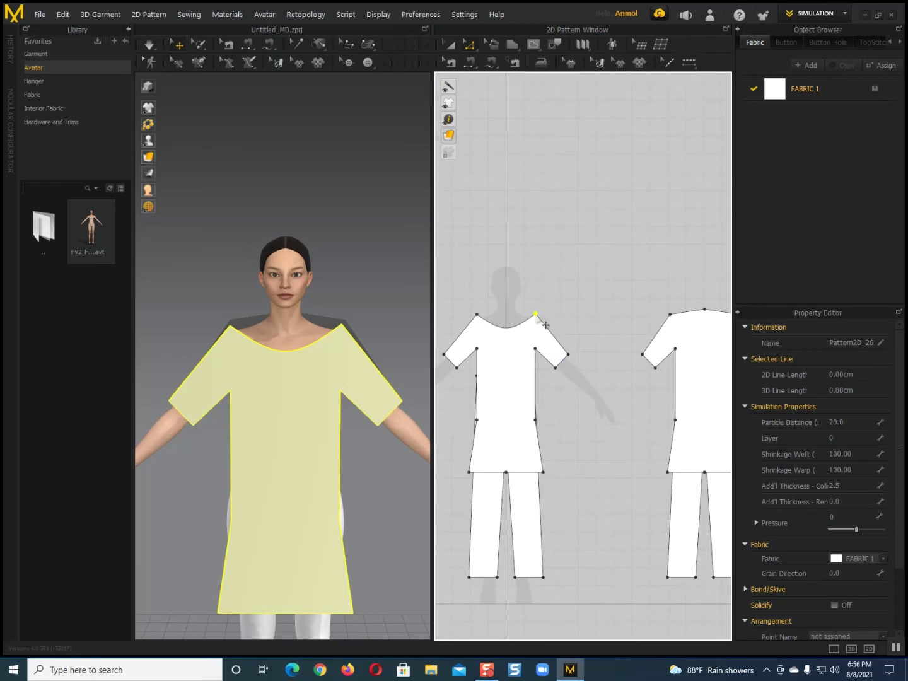
pyautogui.click(544, 324)
pyautogui.click(577, 334)
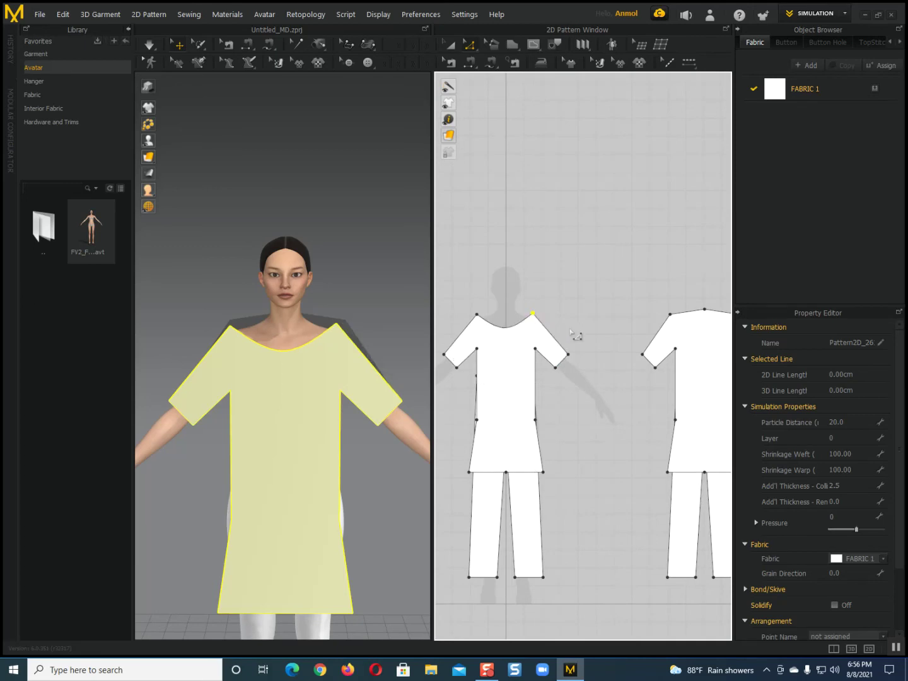
# Remove the centre neck point of the back shirt piece so its neckline becomes a straight line.
pyautogui.scroll(-2, 604, 324)
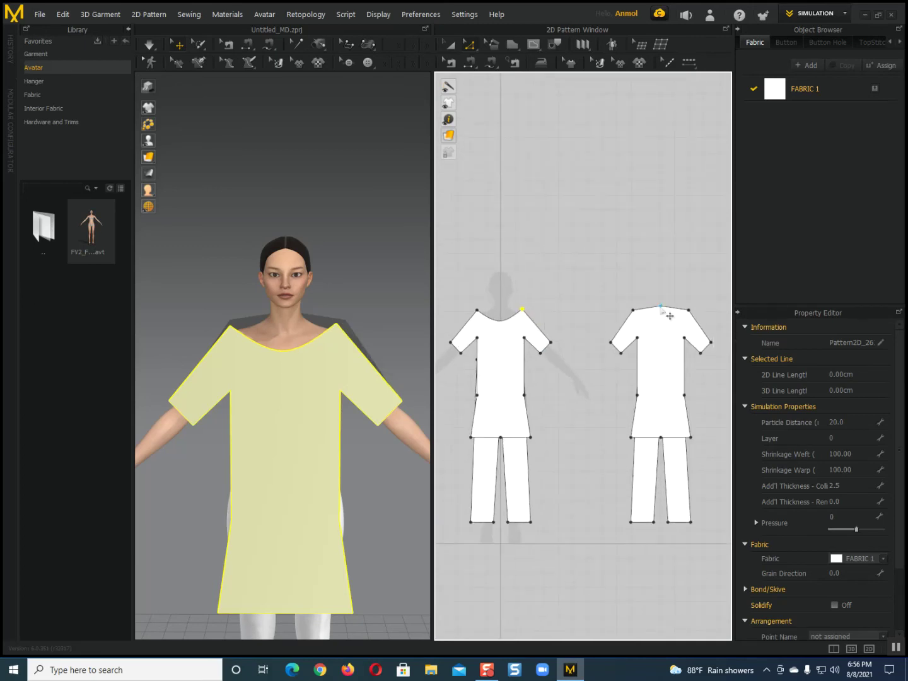
pyautogui.moveTo(201, 406); pyautogui.dragTo(395, 467, button='right')
pyautogui.scroll(3, 661, 370)
pyautogui.moveTo(645, 367); pyautogui.dragTo(597, 389, button='middle')
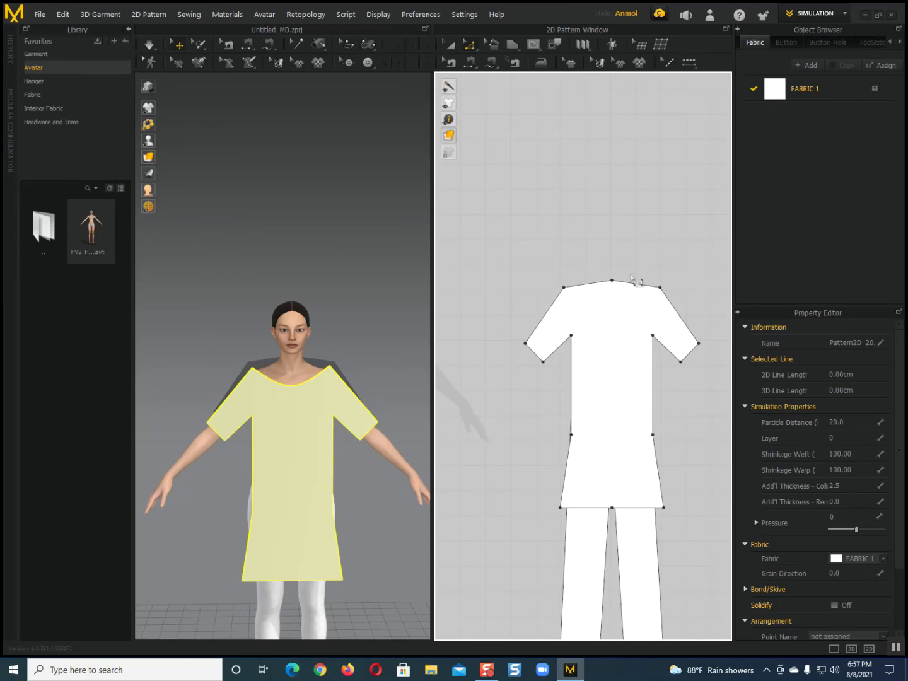
pyautogui.click(612, 281)
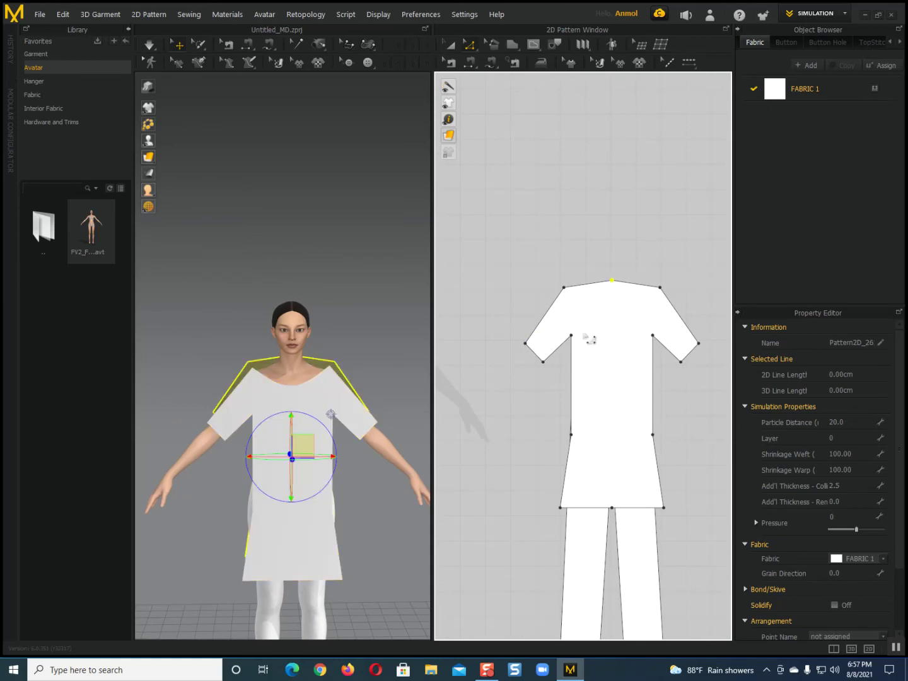
pyautogui.hotkey('ctrl', 'z')
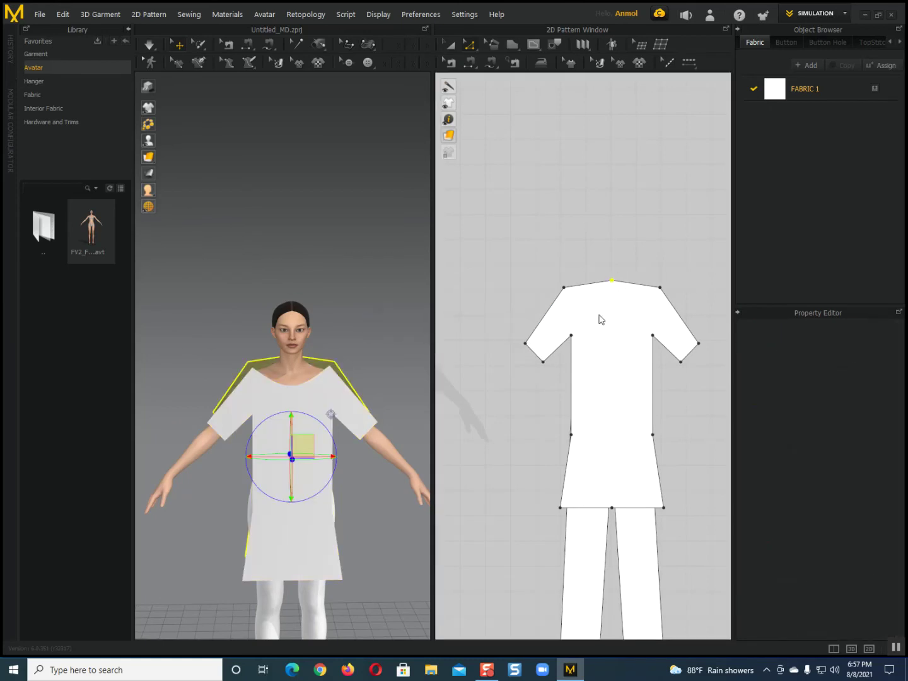
# Sew the front and back shirt's side edges from underarm to waist together on the avatar's right with Segment Sewing.
pyautogui.scroll(-2, 600, 320)
pyautogui.scroll(-4, 603, 322)
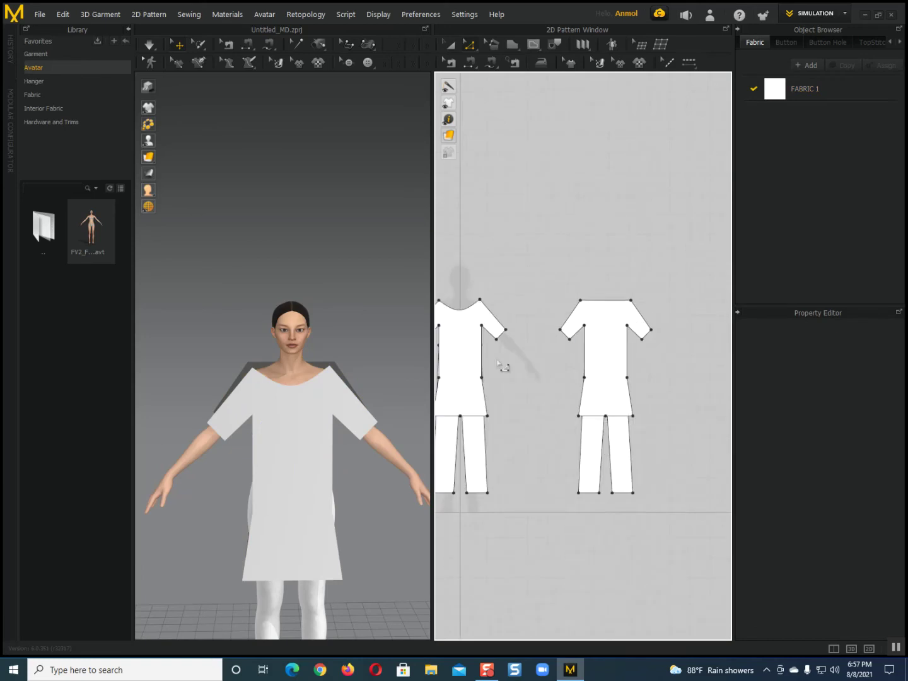
pyautogui.scroll(-2, 504, 367)
pyautogui.moveTo(501, 363); pyautogui.dragTo(536, 378, button='middle')
pyautogui.scroll(3, 544, 379)
pyautogui.moveTo(315, 434); pyautogui.dragTo(241, 384, button='right')
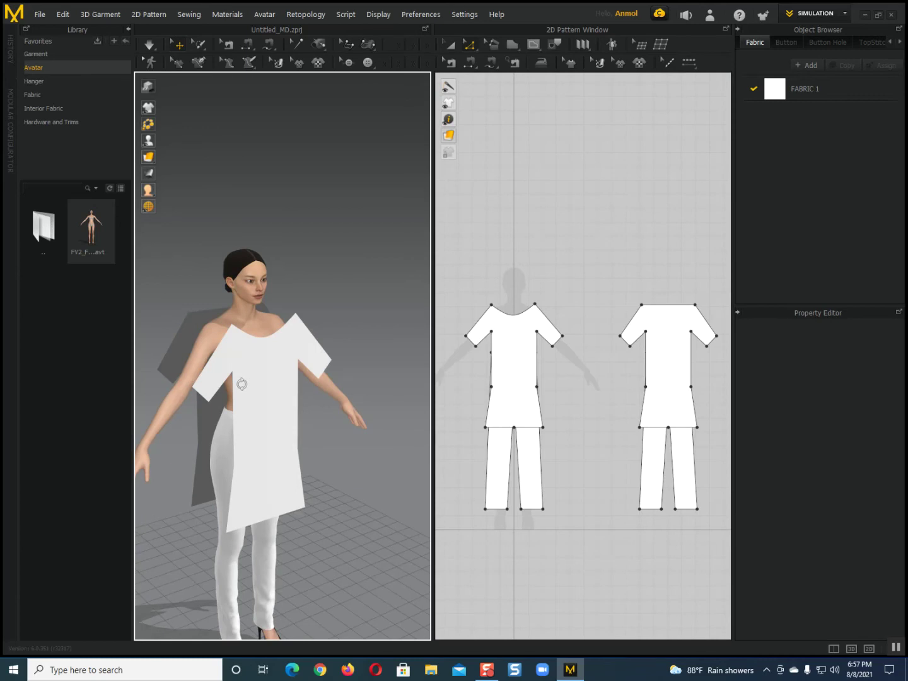
pyautogui.click(469, 63)
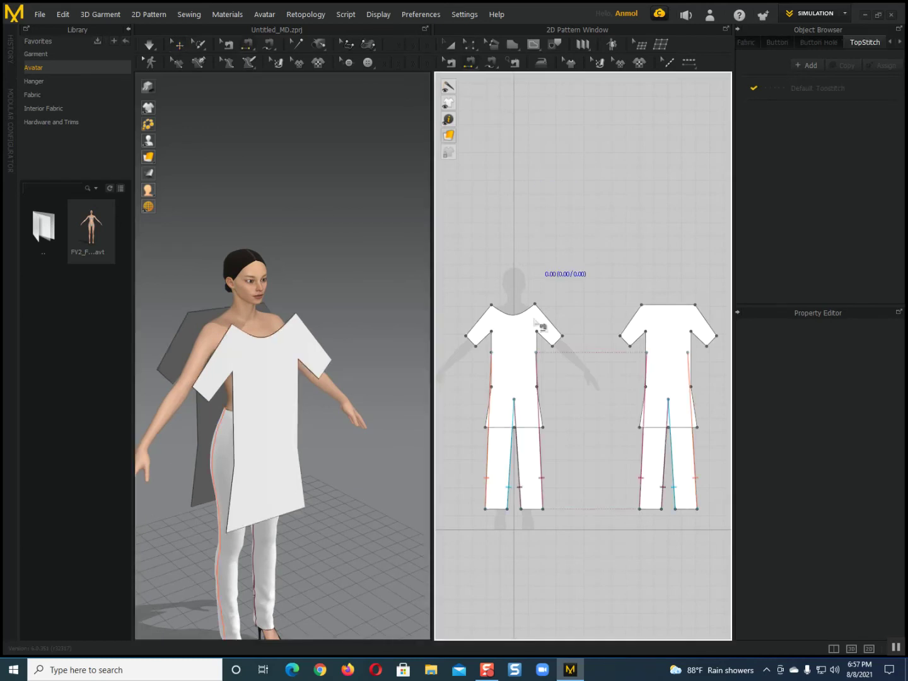
pyautogui.scroll(3, 526, 390)
pyautogui.moveTo(527, 390); pyautogui.dragTo(507, 362, button='middle')
pyautogui.scroll(-2, 521, 372)
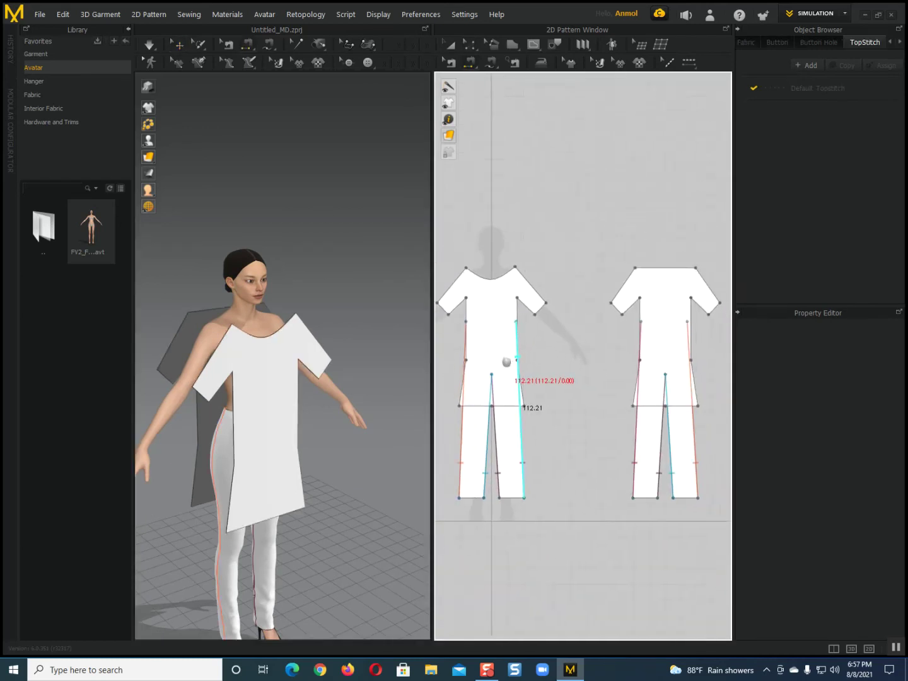
pyautogui.moveTo(215, 413); pyautogui.dragTo(219, 417, button='right')
pyautogui.click(201, 417)
pyautogui.click(258, 431)
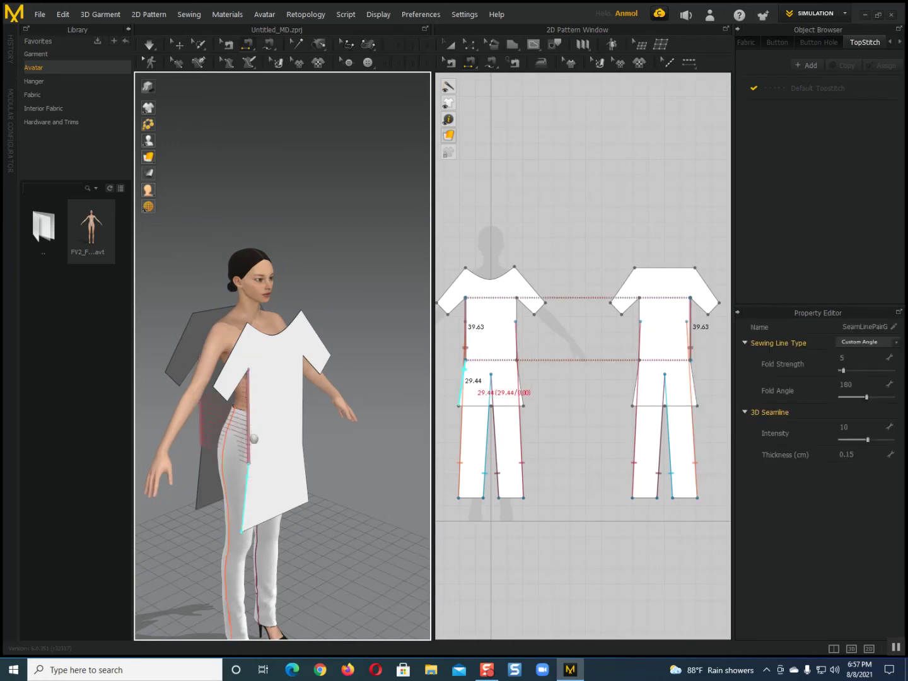
# Sew the flared side edges below the waist of the front and back shirt on the avatar's right.
pyautogui.moveTo(257, 430); pyautogui.dragTo(215, 410, button='right')
pyautogui.click(202, 424)
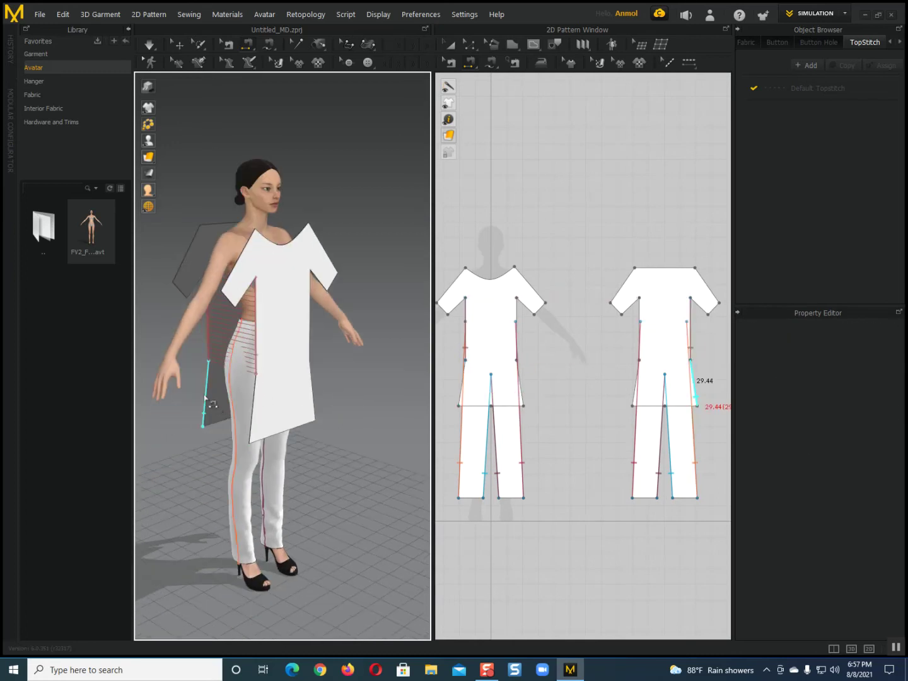
pyautogui.click(259, 427)
# Sew the flared side edges below the waist of the front and back shirt on the avatar's left.
pyautogui.moveTo(303, 441); pyautogui.dragTo(220, 438, button='right')
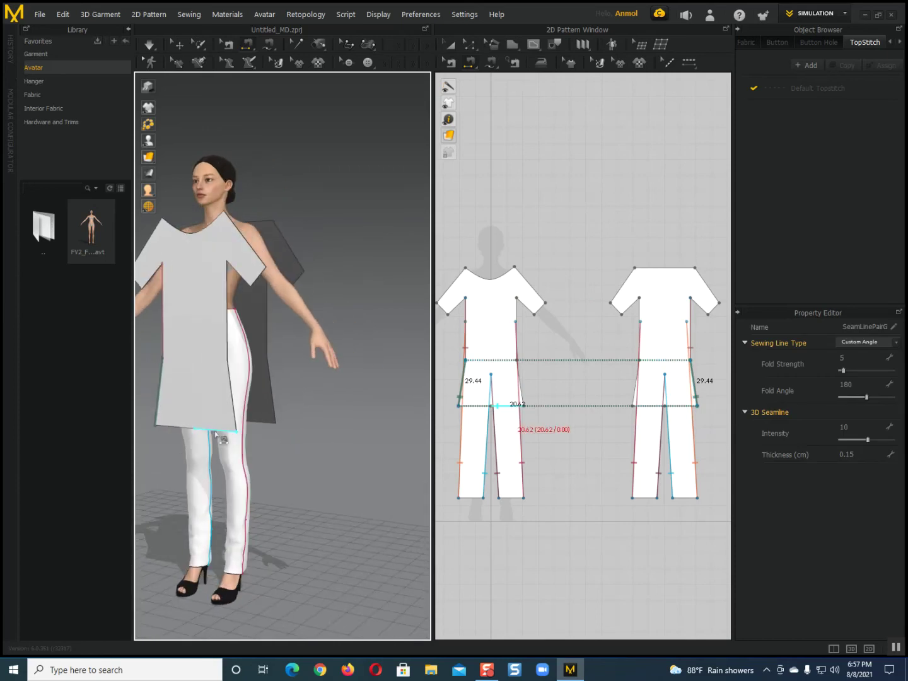
pyautogui.click(233, 403)
pyautogui.click(276, 407)
# Sew the front and back shirt's side edges from underarm to waist together on the avatar's left.
pyautogui.moveTo(276, 406); pyautogui.dragTo(246, 378, button='right')
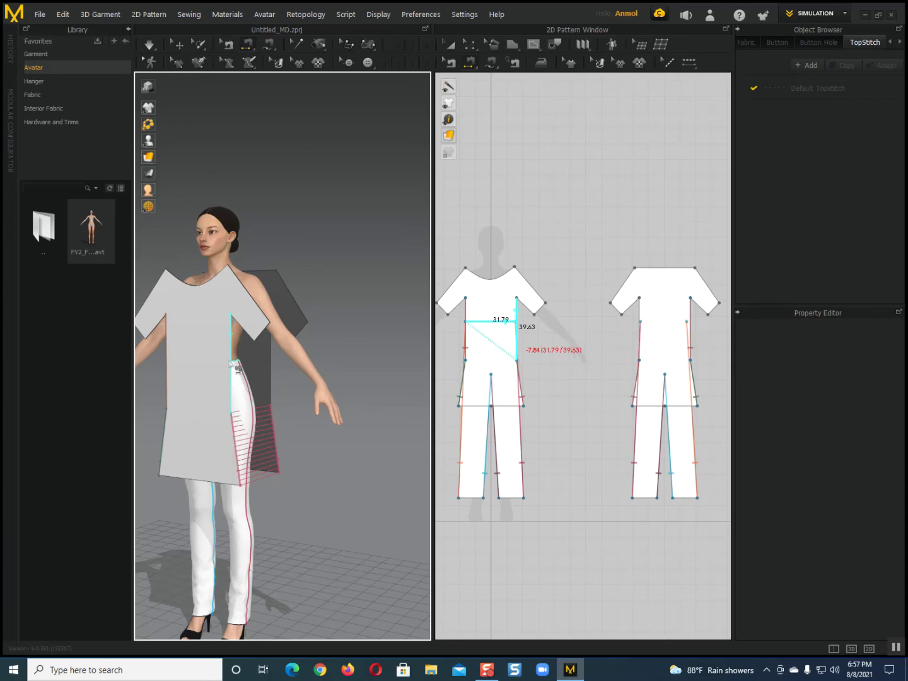
pyautogui.click(238, 369)
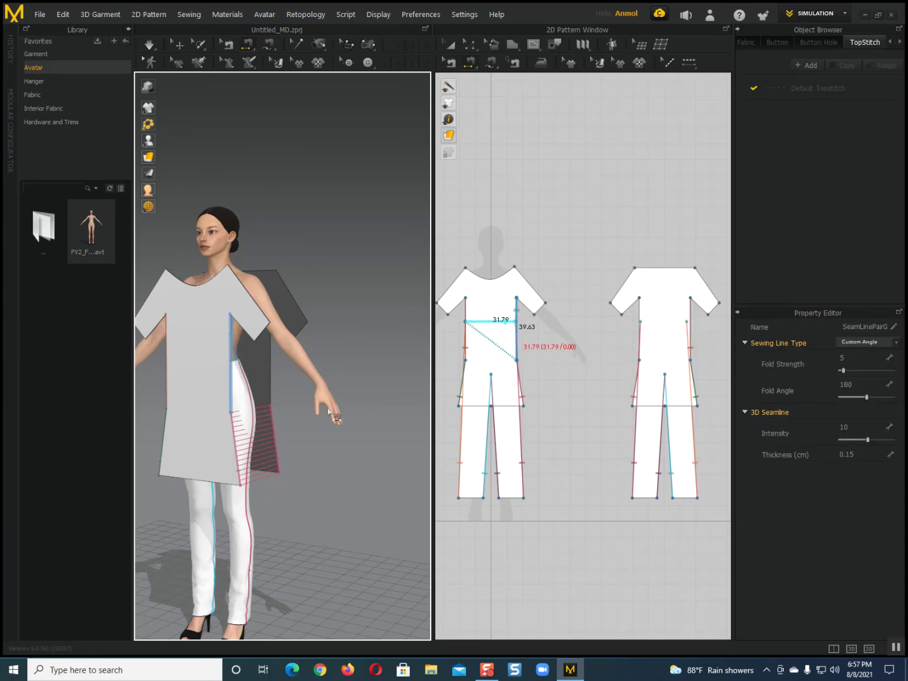
pyautogui.hotkey('ctrl', 'z')
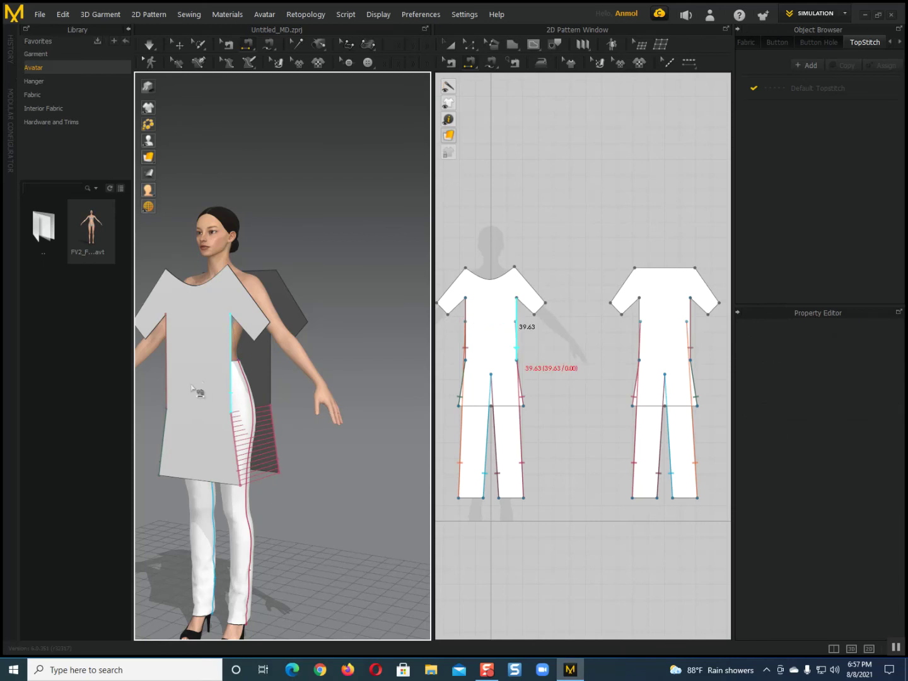
pyautogui.click(265, 373)
pyautogui.click(238, 373)
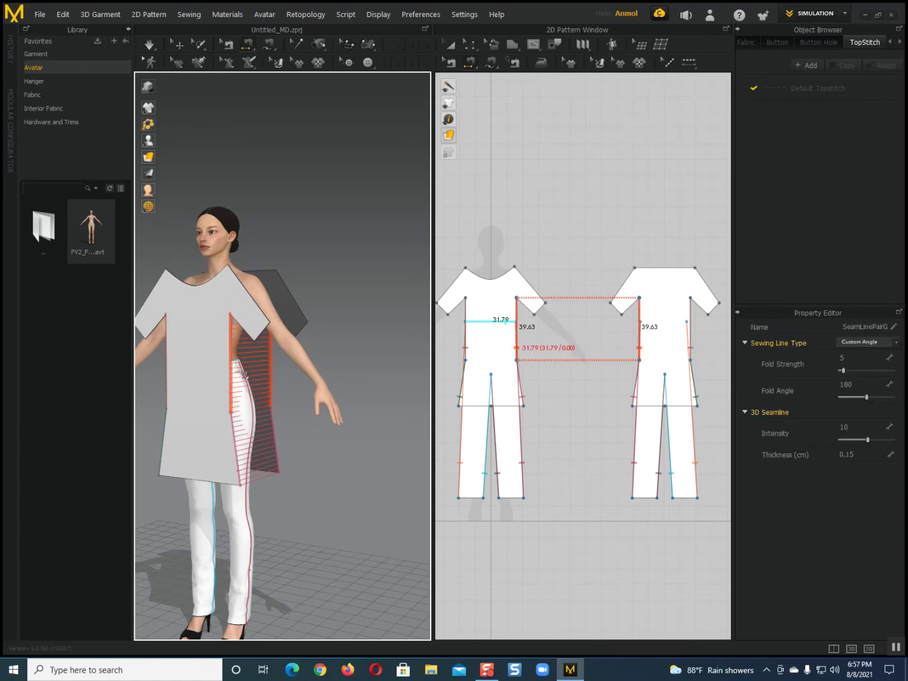
# Sew the front and back lower sleeve edges together under the avatar's left arm.
pyautogui.moveTo(296, 435); pyautogui.dragTo(340, 450, button='right')
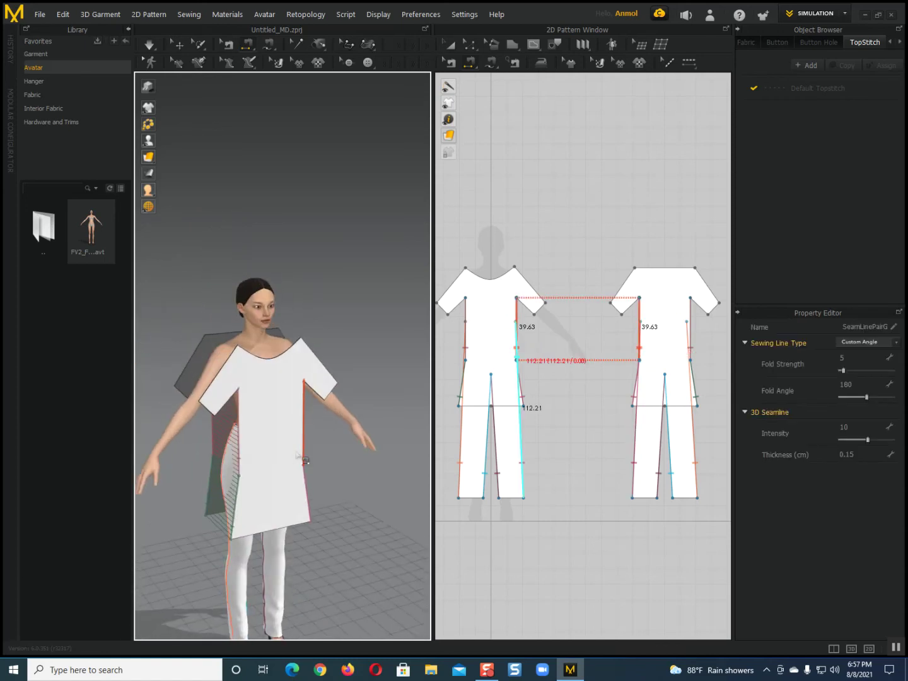
pyautogui.moveTo(302, 481); pyautogui.dragTo(303, 505, button='middle')
pyautogui.scroll(2, 301, 503)
pyautogui.moveTo(257, 464); pyautogui.dragTo(273, 438, button='right')
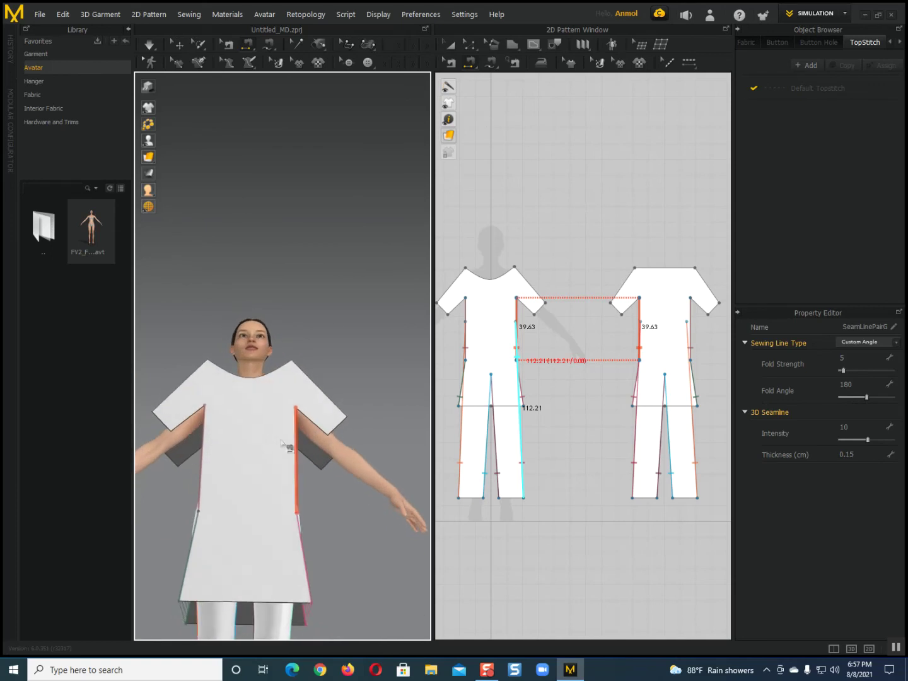
pyautogui.click(319, 426)
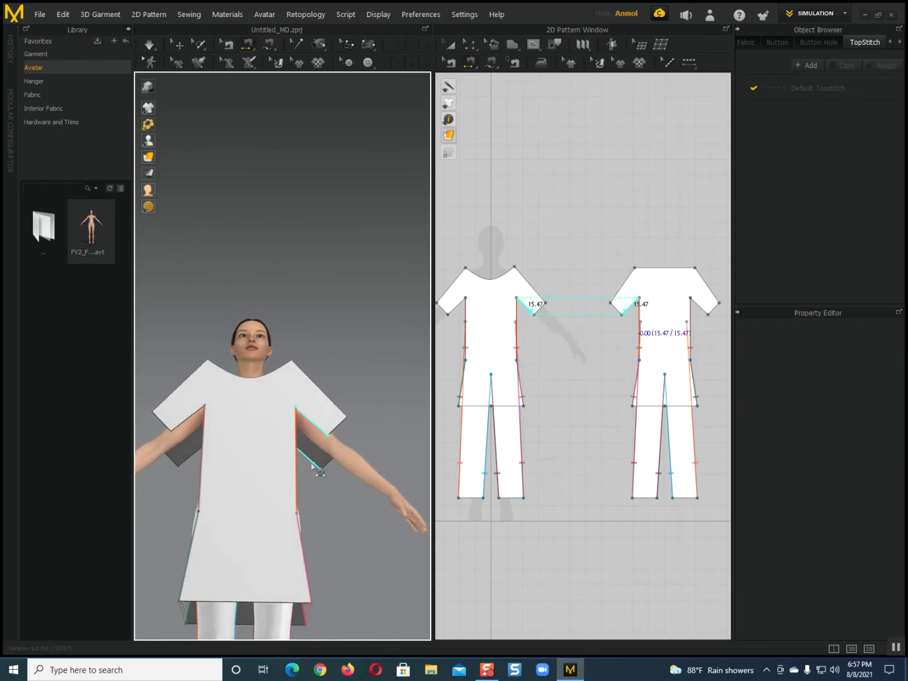
pyautogui.click(310, 467)
# Sew the front and back lower sleeve edges together under the avatar's right arm.
pyautogui.moveTo(271, 486); pyautogui.dragTo(294, 482, button='right')
pyautogui.click(210, 433)
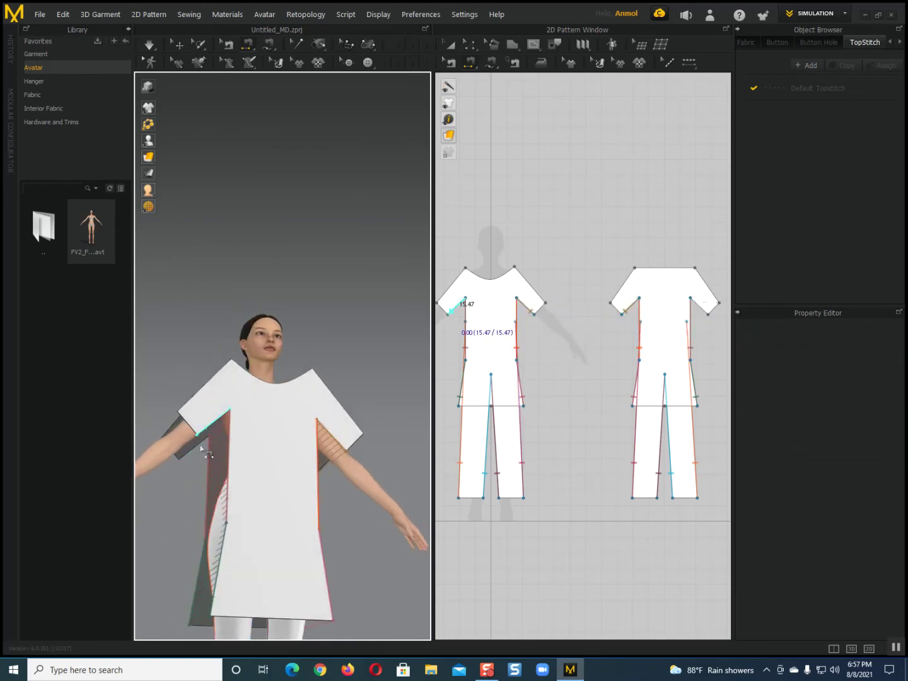
pyautogui.click(196, 452)
pyautogui.moveTo(217, 495); pyautogui.dragTo(260, 489, button='right')
pyautogui.hotkey('ctrl', 'z')
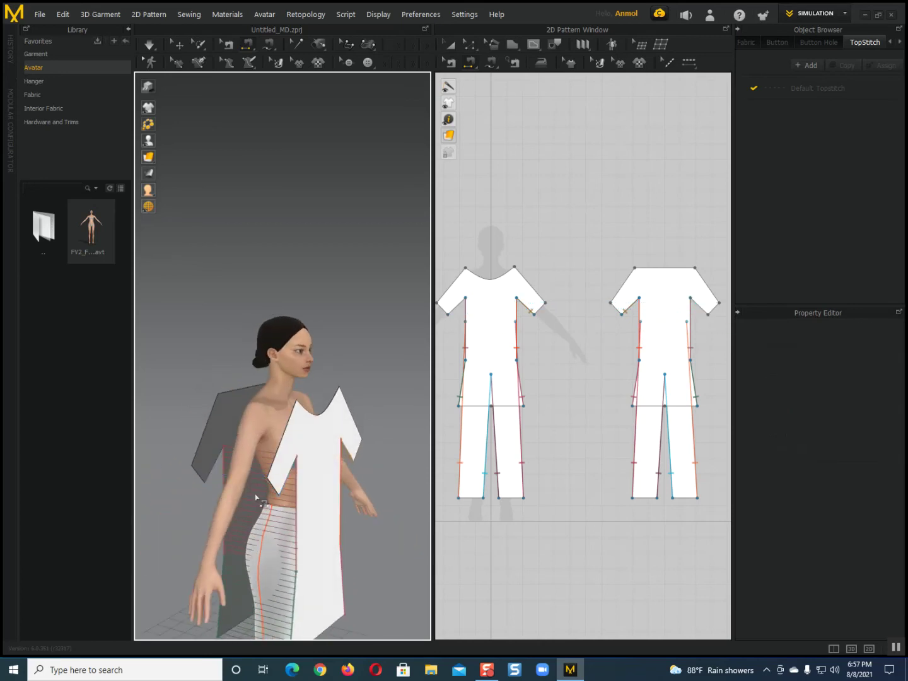
pyautogui.click(289, 487)
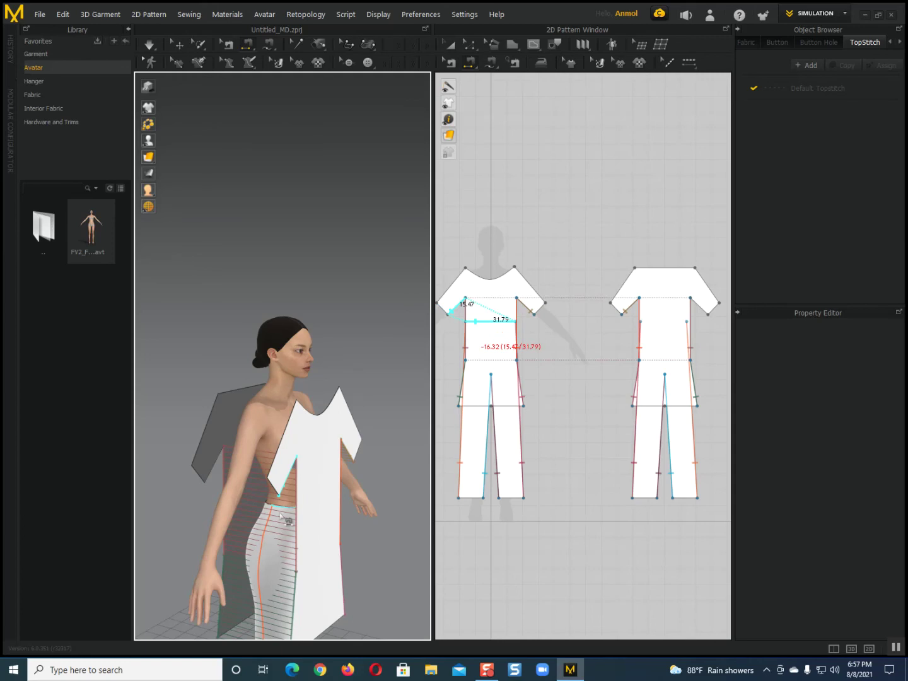
pyautogui.click(208, 474)
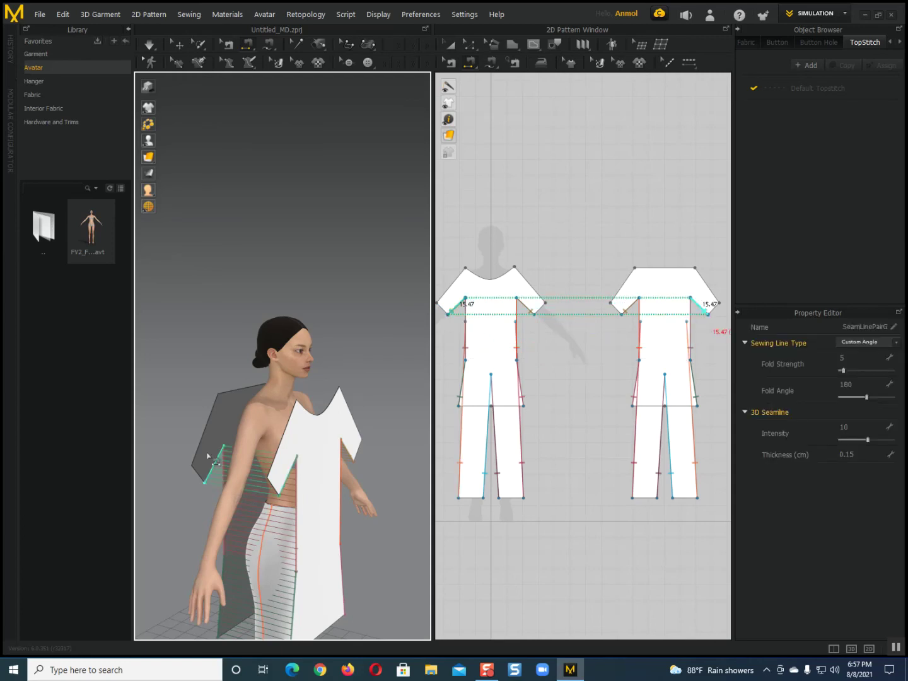
# Sew the front and back shirt's upper edges from neck to sleeve opening together over both of the avatar's shoulders.
pyautogui.click(200, 447)
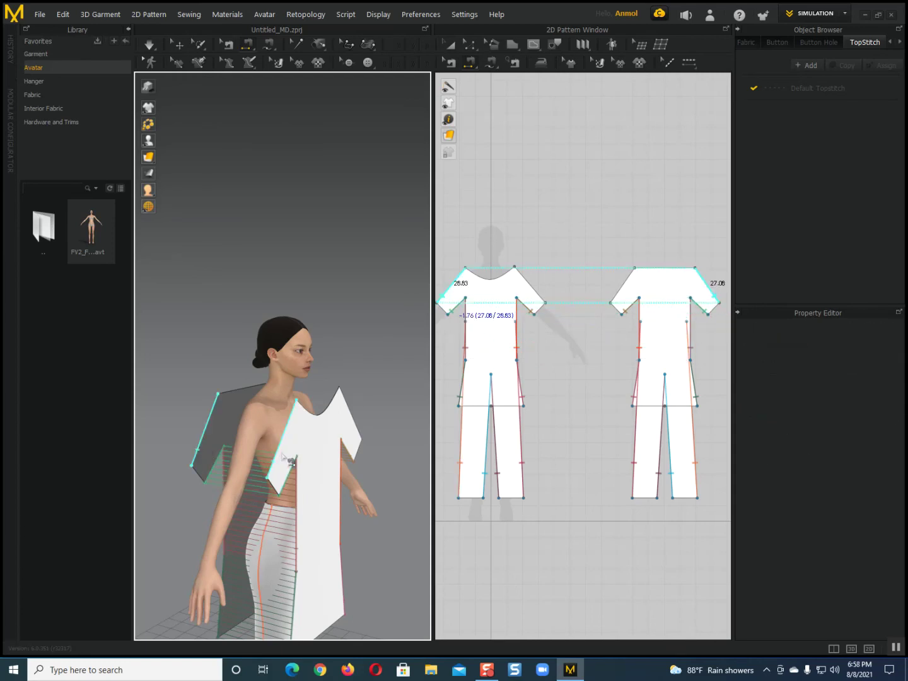
pyautogui.click(282, 454)
pyautogui.moveTo(292, 479); pyautogui.dragTo(196, 484, button='right')
pyautogui.click(301, 462)
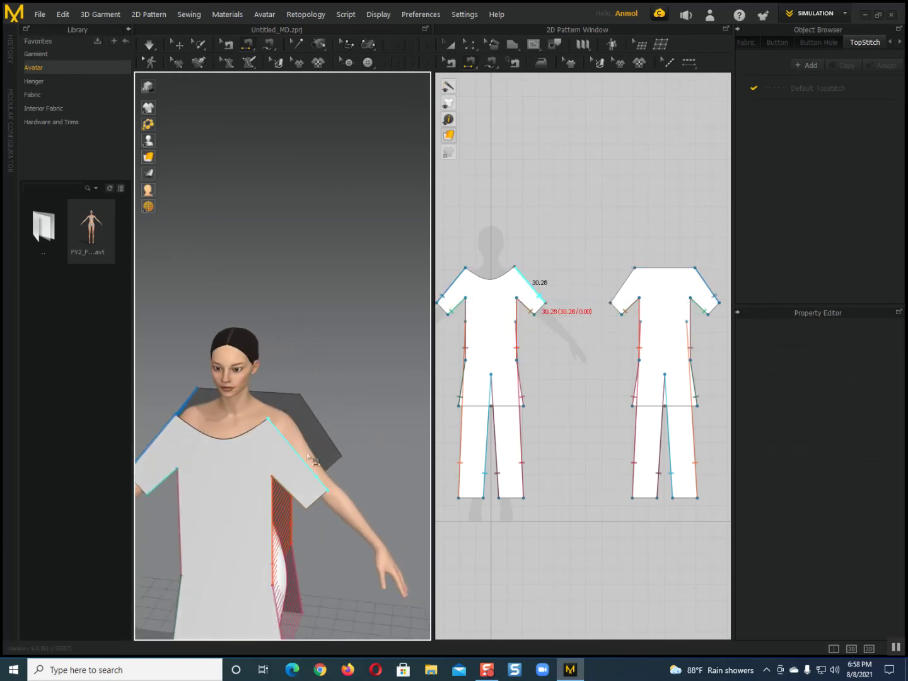
pyautogui.click(326, 432)
# Move the front shirt piece closer to the avatar's chest in the 3D view.
pyautogui.moveTo(313, 475); pyautogui.dragTo(423, 502, button='right')
pyautogui.scroll(3, 322, 513)
pyautogui.moveTo(322, 513); pyautogui.dragTo(361, 453, button='middle')
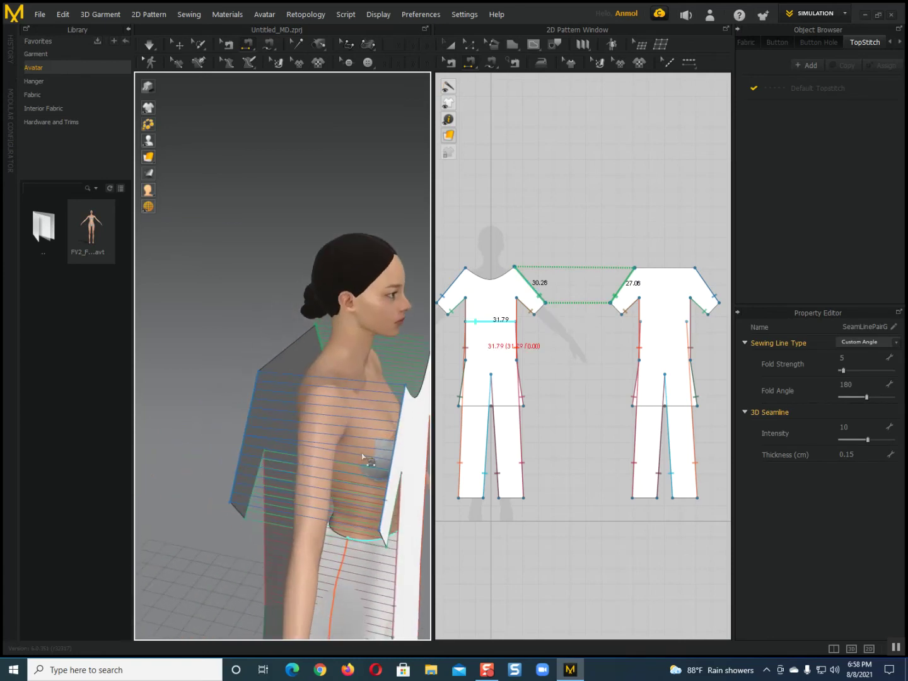
pyautogui.moveTo(345, 464)
pyautogui.mouseDown(button='right')
pyautogui.moveTo(204, 438)
pyautogui.moveTo(227, 450)
pyautogui.moveTo(267, 511)
pyautogui.moveTo(327, 539)
pyautogui.moveTo(274, 560)
pyautogui.moveTo(303, 576)
pyautogui.moveTo(308, 596)
pyautogui.moveTo(329, 601)
pyautogui.moveTo(293, 594)
pyautogui.moveTo(349, 480)
pyautogui.mouseUp(button='right')
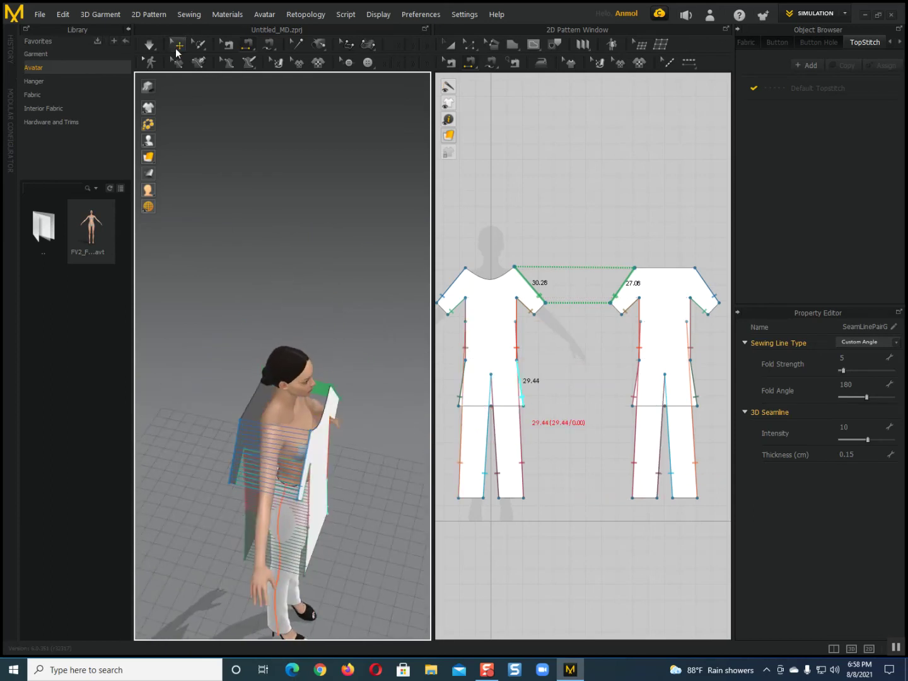
pyautogui.click(177, 51)
pyautogui.click(329, 426)
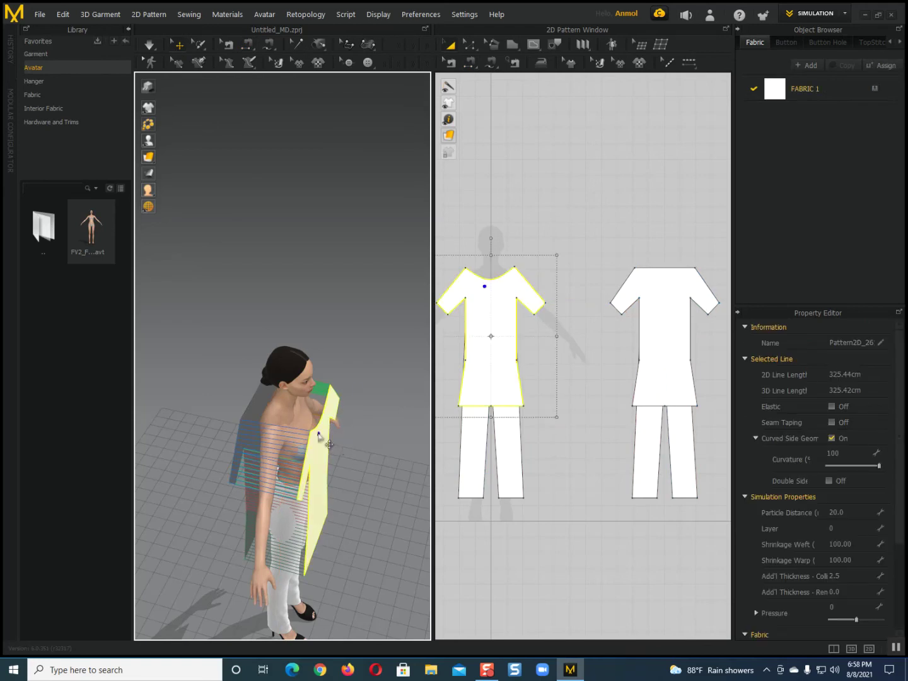
pyautogui.click(318, 436)
pyautogui.moveTo(347, 443); pyautogui.dragTo(343, 439)
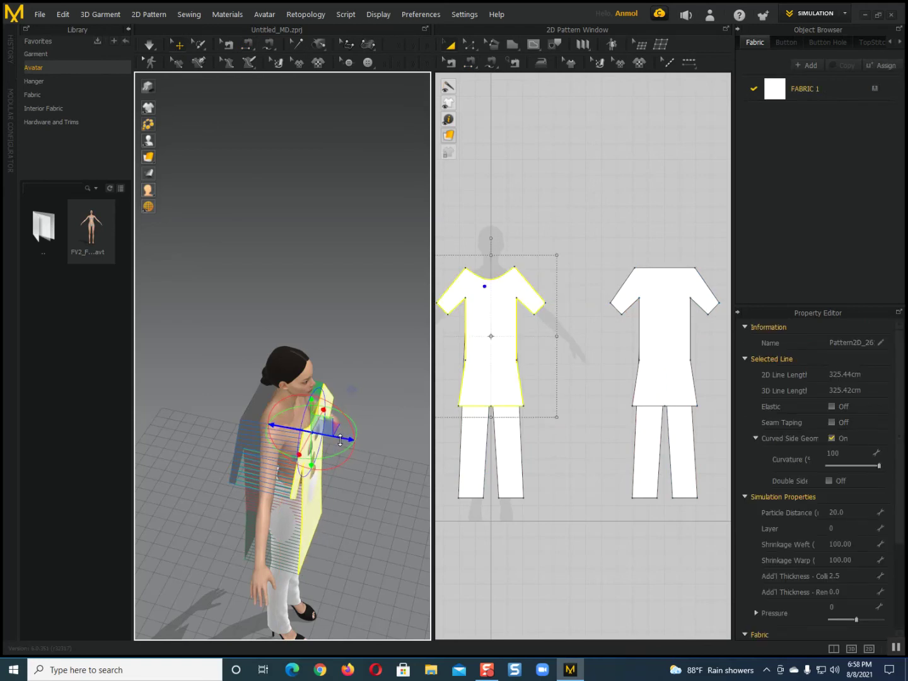
# Move the back shirt piece closer to the avatar's back and run the simulation to drape the shirt.
pyautogui.moveTo(297, 429); pyautogui.dragTo(252, 425, button='right')
pyautogui.click(252, 425)
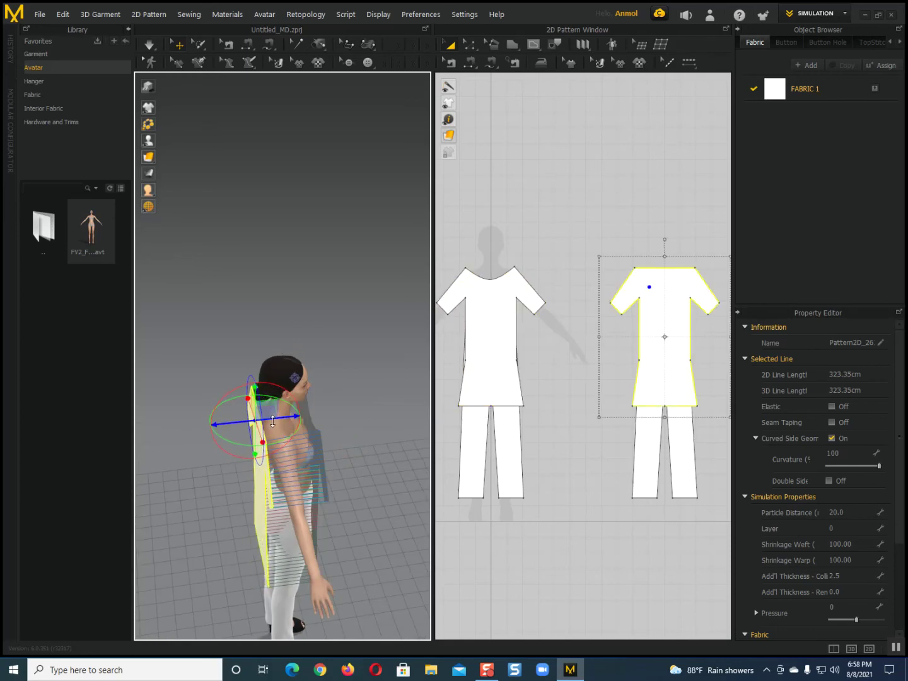
pyautogui.press('space')
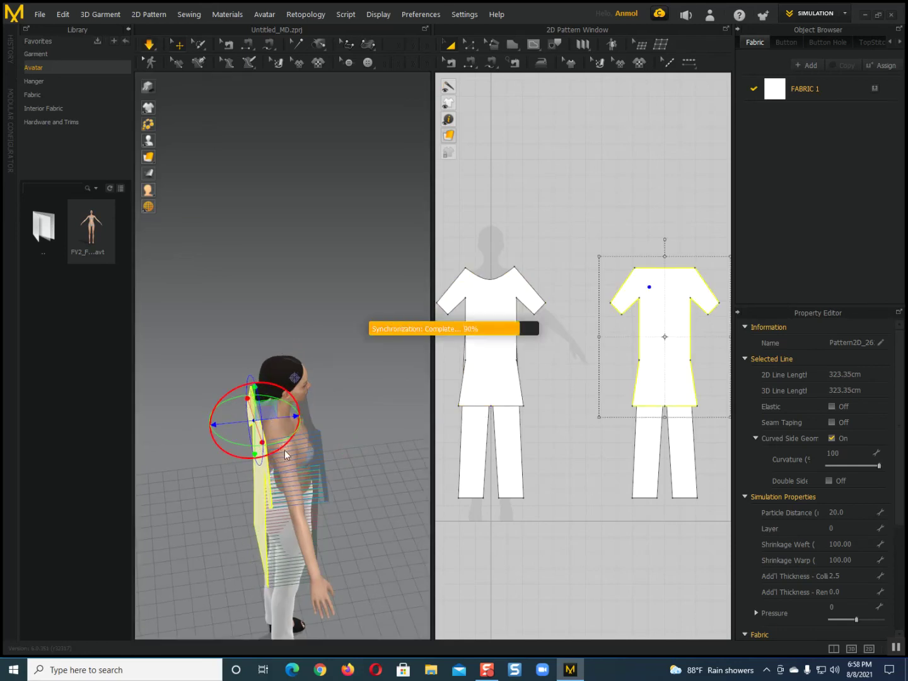
pyautogui.moveTo(287, 517); pyautogui.dragTo(256, 458, button='right')
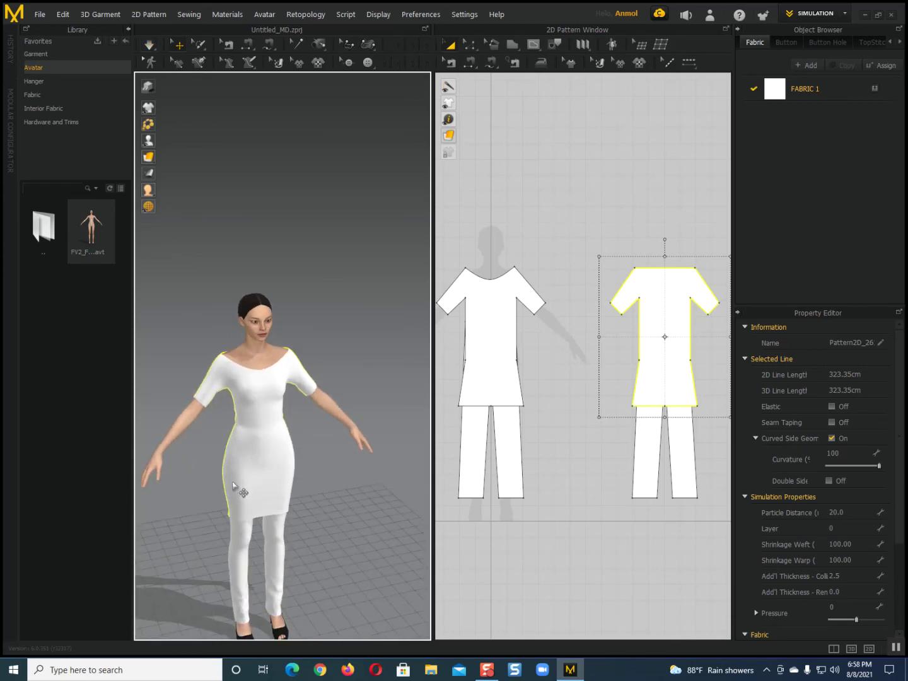
# Examine the draped shirt's neckline, shoulders and overall fit up close and from the front.
pyautogui.click(192, 517)
pyautogui.moveTo(215, 525)
pyautogui.mouseDown(button='right')
pyautogui.moveTo(304, 497)
pyautogui.moveTo(217, 527)
pyautogui.mouseUp(button='right')
pyautogui.scroll(6, 239, 517)
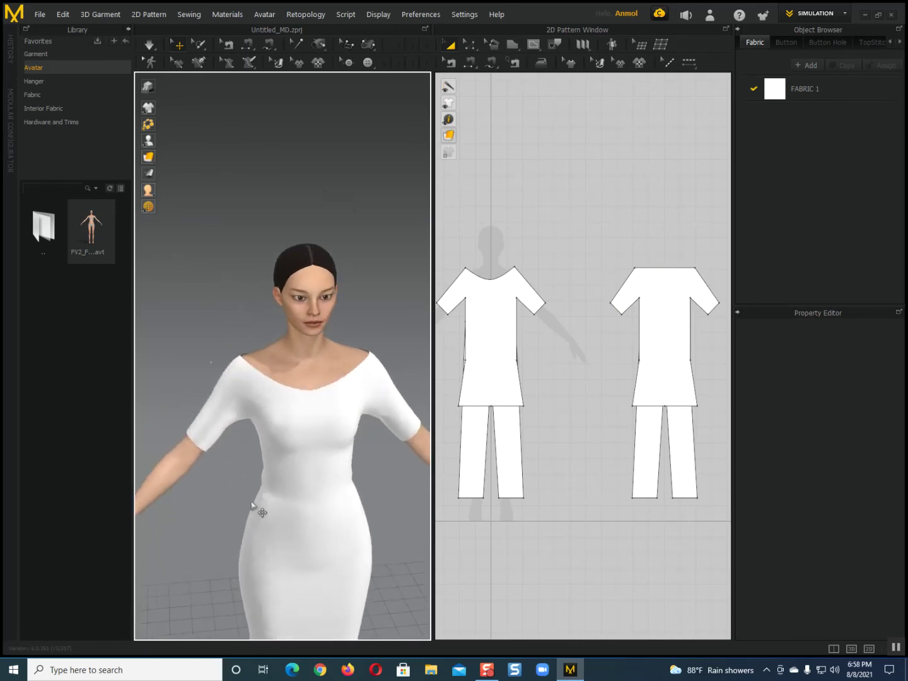
pyautogui.scroll(4, 252, 504)
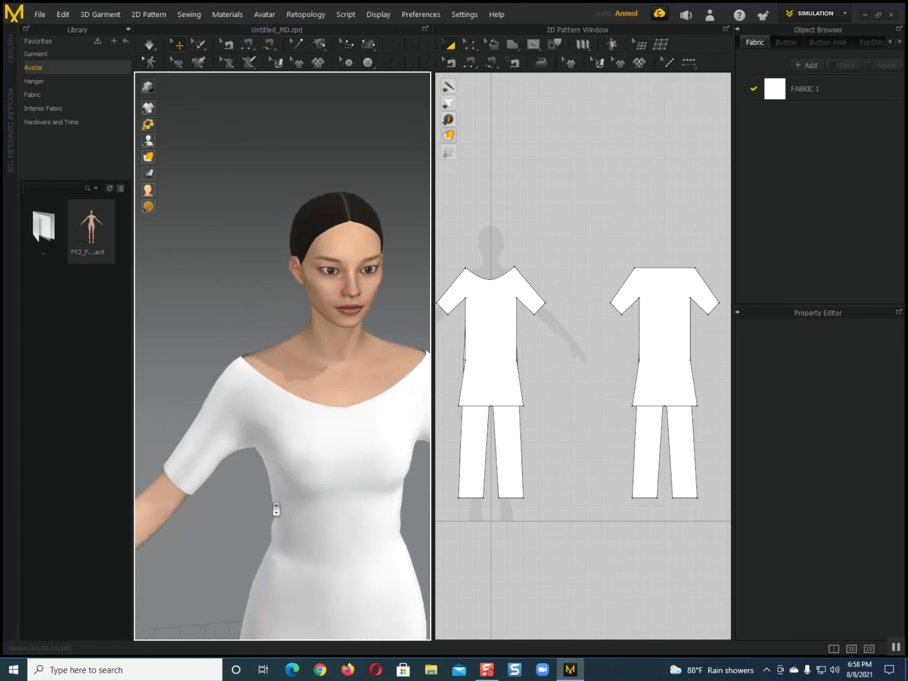
pyautogui.click(244, 360)
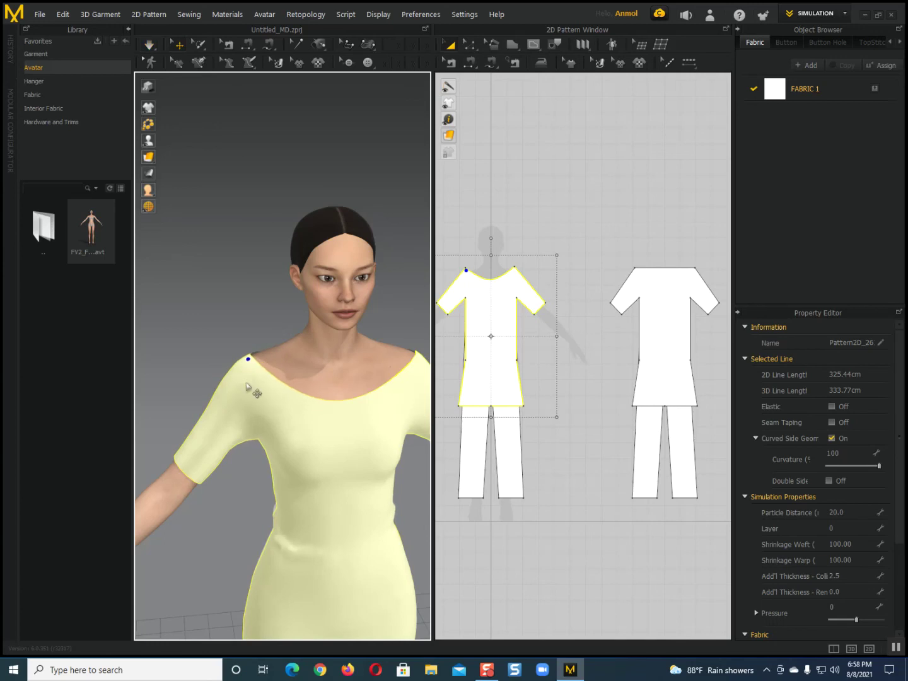
pyautogui.scroll(-5, 243, 371)
pyautogui.moveTo(263, 419)
pyautogui.mouseDown(button='right')
pyautogui.moveTo(338, 405)
pyautogui.moveTo(267, 407)
pyautogui.mouseUp(button='right')
pyautogui.scroll(-2, 271, 434)
pyautogui.moveTo(284, 438); pyautogui.dragTo(259, 420, button='middle')
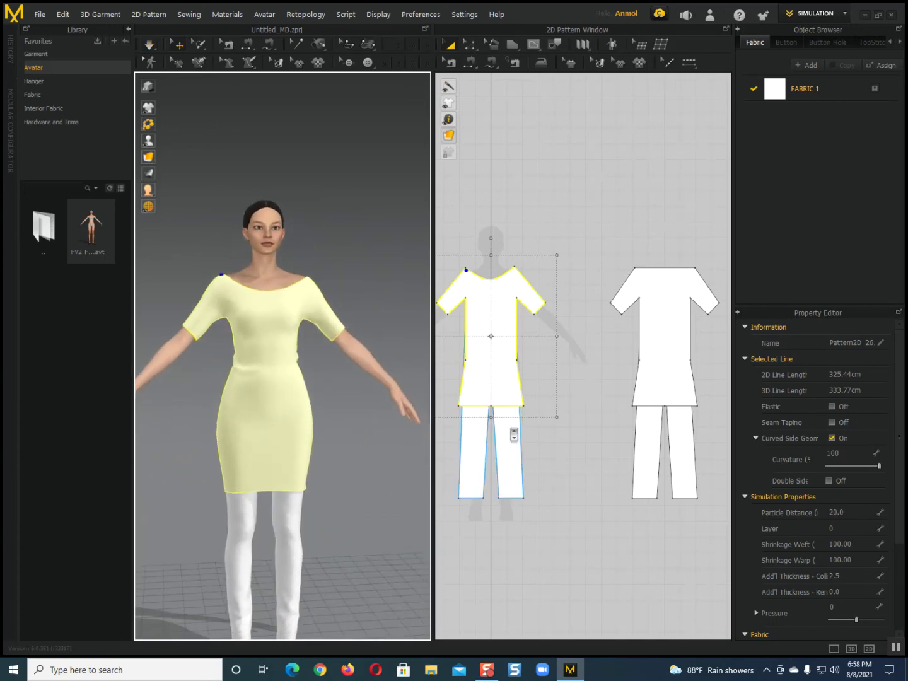
# Move both shoulder neck points of the front shirt pattern inward to narrow the neckline.
pyautogui.scroll(5, 514, 369)
pyautogui.scroll(3, 567, 508)
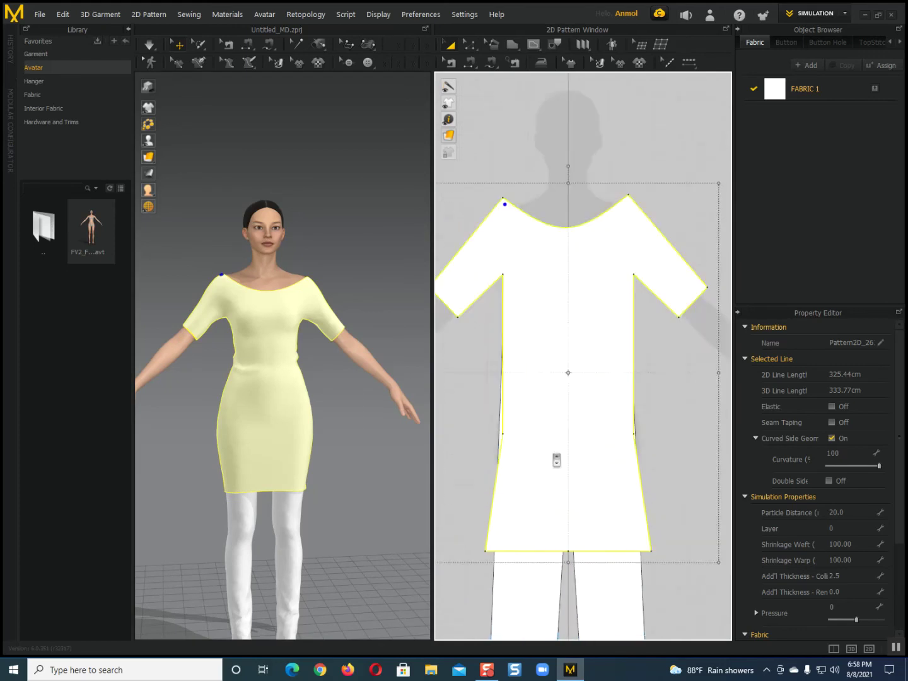
pyautogui.scroll(-1, 555, 458)
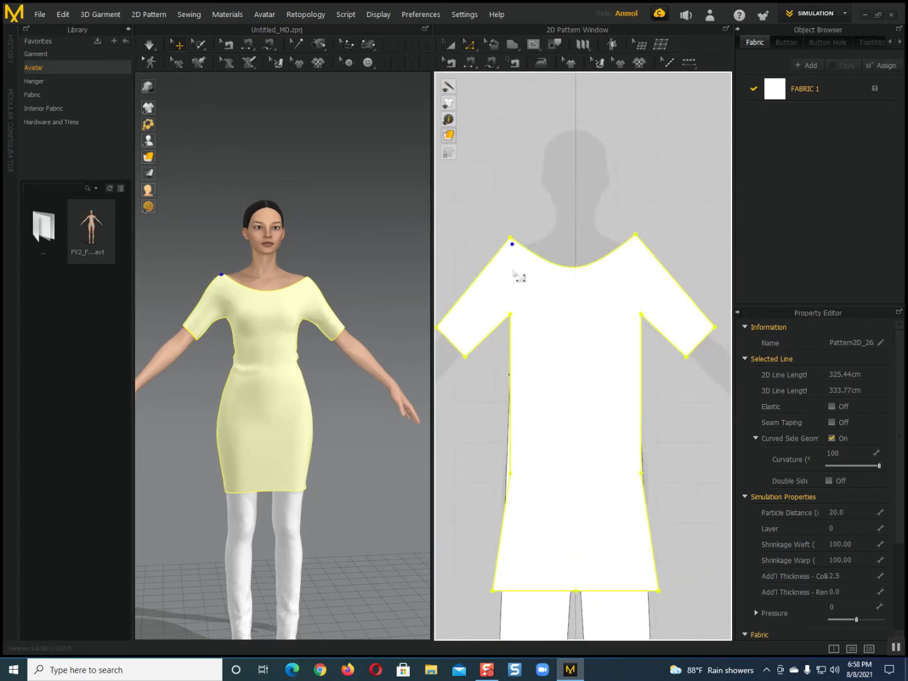
pyautogui.moveTo(519, 273); pyautogui.dragTo(510, 235, button='right')
pyautogui.click(503, 206)
pyautogui.moveTo(512, 212); pyautogui.dragTo(522, 207)
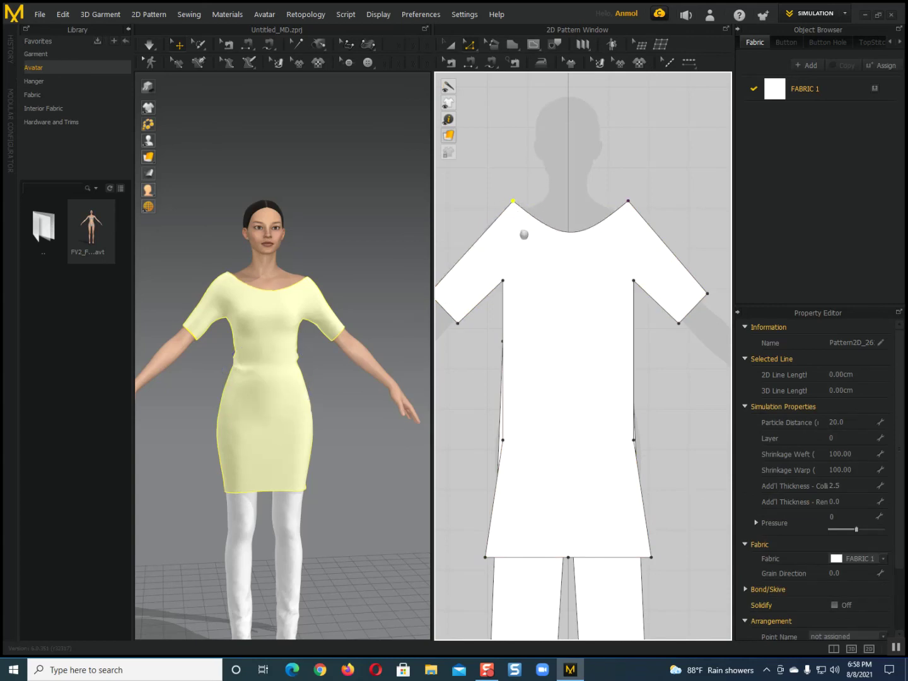
pyautogui.moveTo(520, 231); pyautogui.dragTo(498, 221, button='middle')
pyautogui.moveTo(615, 200); pyautogui.dragTo(601, 196)
pyautogui.scroll(-1, 599, 258)
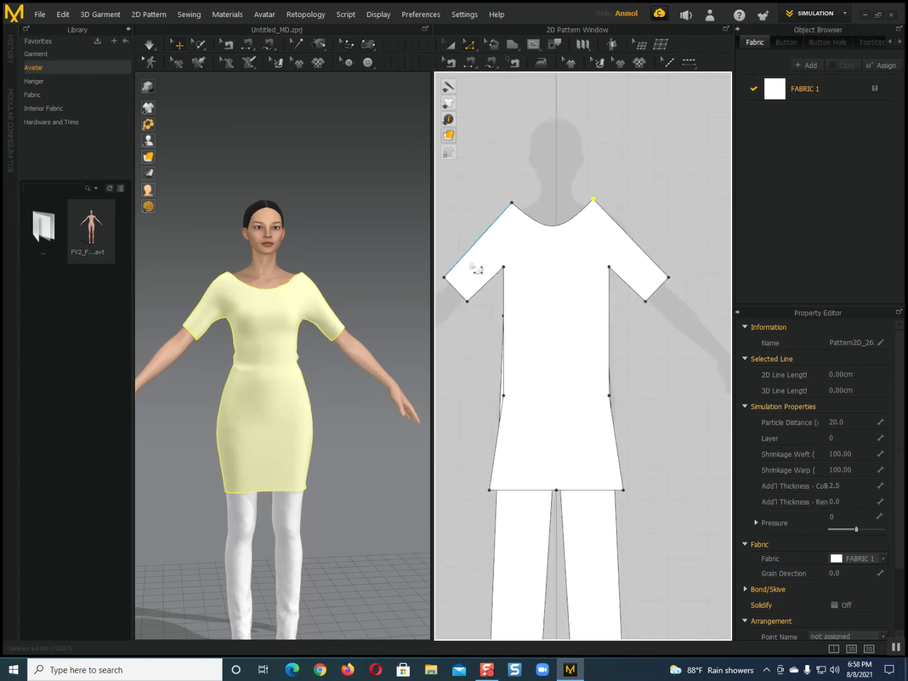
pyautogui.moveTo(514, 203); pyautogui.dragTo(520, 202)
# Move both shoulder neck points of the back shirt pattern inward to narrow its upper edge.
pyautogui.scroll(-2, 548, 276)
pyautogui.moveTo(698, 334); pyautogui.dragTo(578, 354, button='middle')
pyautogui.scroll(-1, 621, 316)
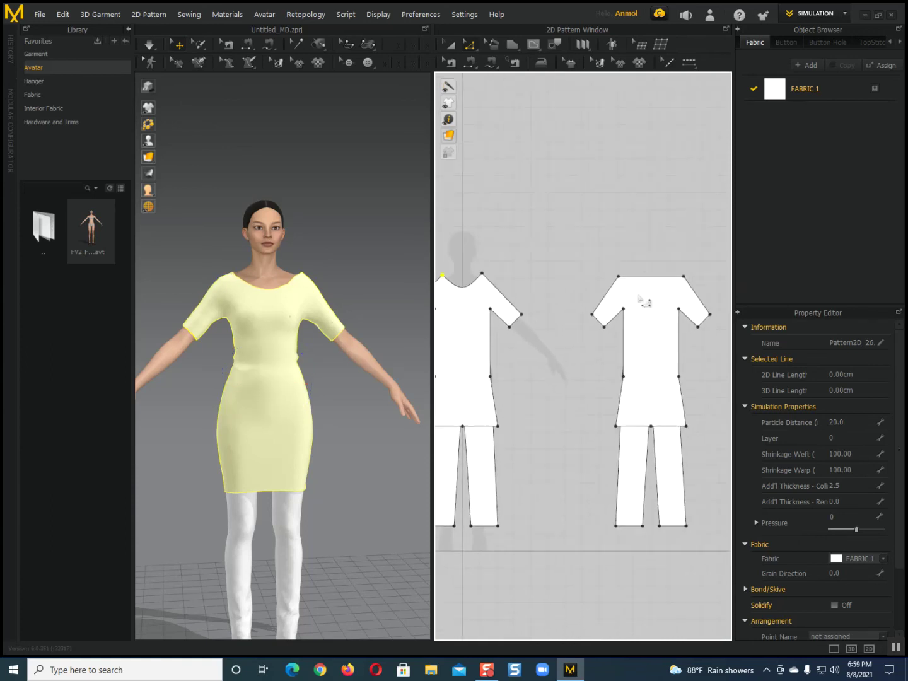
pyautogui.moveTo(618, 276); pyautogui.dragTo(623, 275)
pyautogui.moveTo(685, 278)
pyautogui.mouseDown()
pyautogui.moveTo(676, 279)
pyautogui.moveTo(683, 286)
pyautogui.mouseUp()
# Simulate the reshaped shirt on the avatar and examine the new neckline fit from several angles.
pyautogui.click(266, 341)
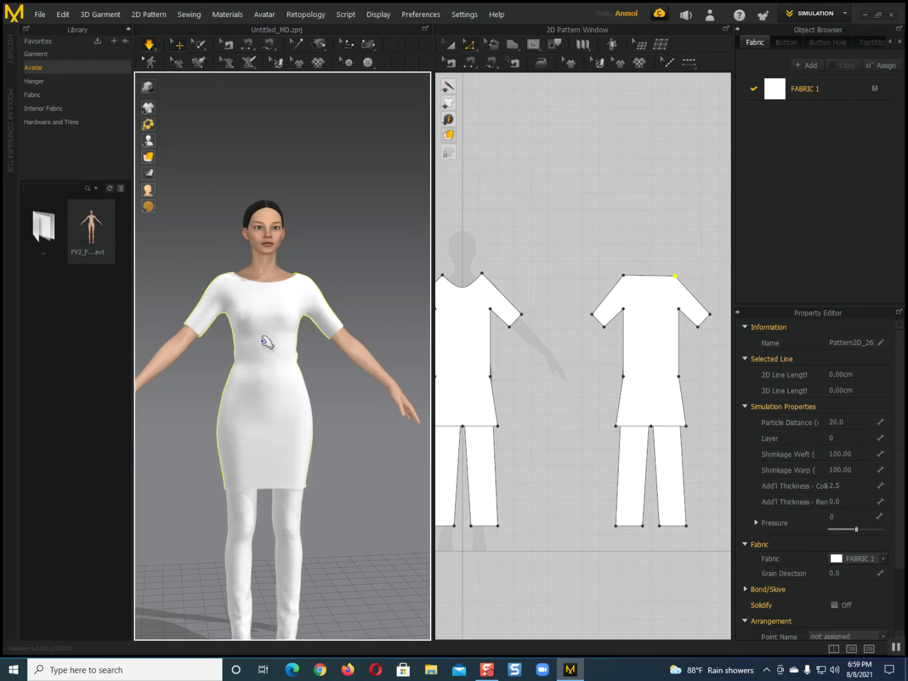
pyautogui.click(213, 381)
pyautogui.moveTo(302, 428)
pyautogui.mouseDown(button='right')
pyautogui.moveTo(249, 399)
pyautogui.moveTo(316, 419)
pyautogui.moveTo(277, 419)
pyautogui.moveTo(282, 388)
pyautogui.moveTo(311, 446)
pyautogui.moveTo(227, 487)
pyautogui.moveTo(170, 441)
pyautogui.moveTo(300, 433)
pyautogui.moveTo(253, 478)
pyautogui.moveTo(313, 442)
pyautogui.mouseUp(button='right')
pyautogui.scroll(-2, 304, 439)
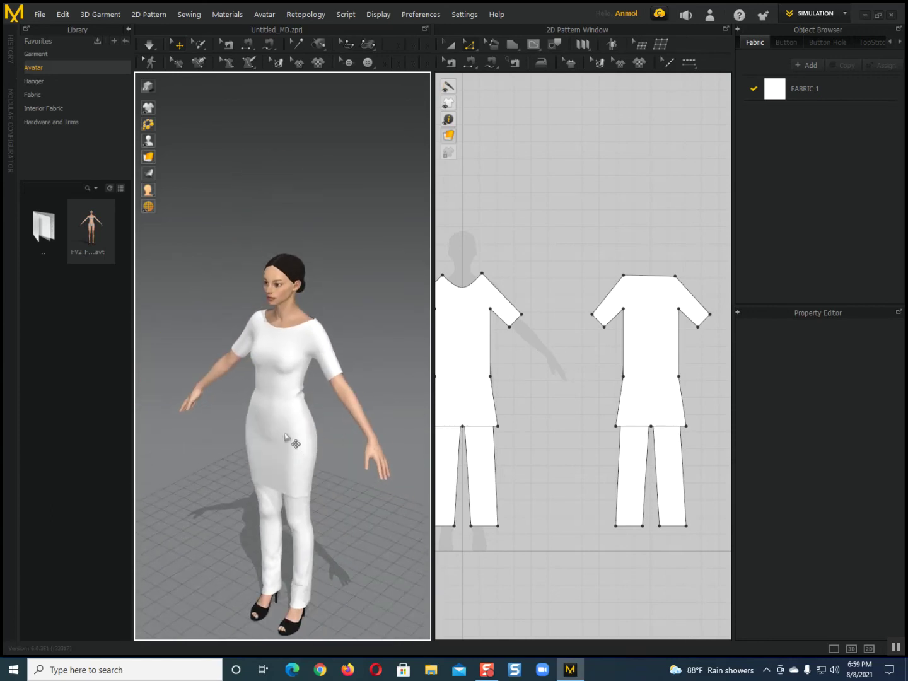
pyautogui.moveTo(287, 437); pyautogui.dragTo(264, 381, button='middle')
pyautogui.moveTo(263, 381); pyautogui.dragTo(293, 428, button='right')
# Add a second fabric and assign it to the front and back shirt pieces.
pyautogui.scroll(-2, 492, 384)
pyautogui.moveTo(499, 379); pyautogui.dragTo(535, 388, button='middle')
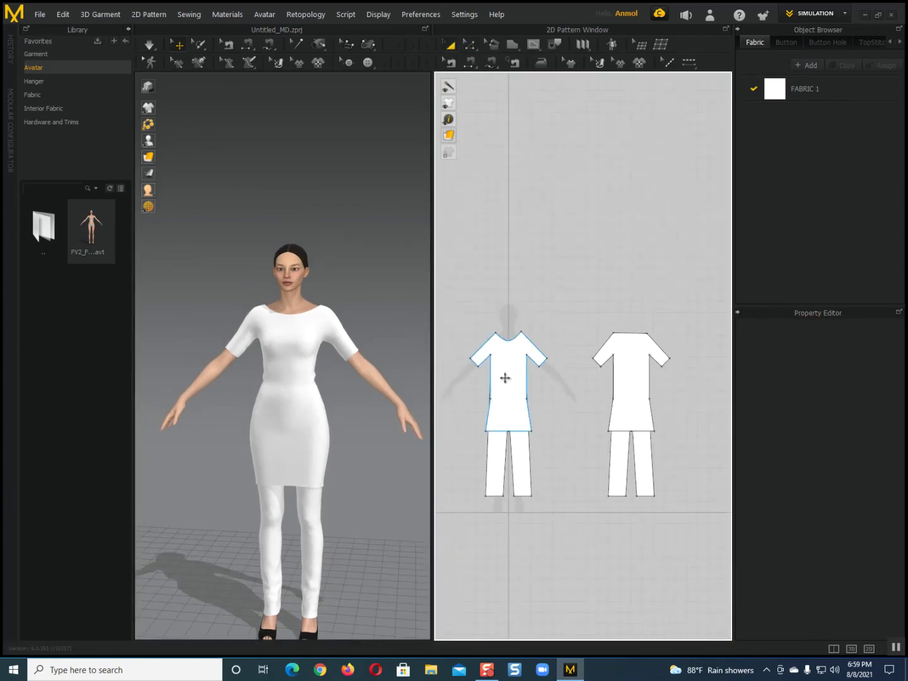
pyautogui.click(505, 377)
pyautogui.keyDown('shift'); pyautogui.click(638, 373); pyautogui.keyUp('shift')
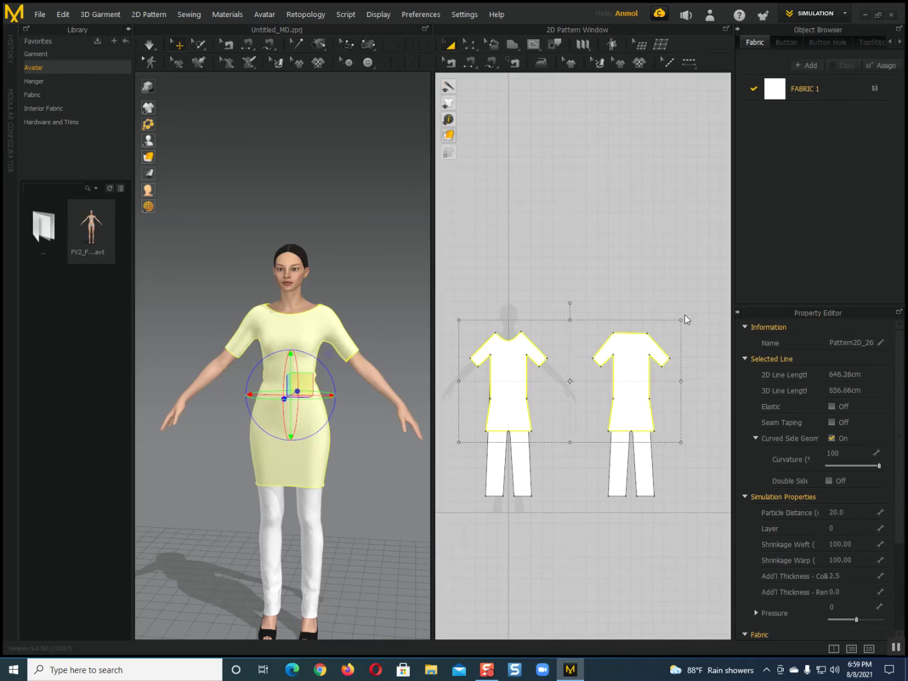
pyautogui.click(508, 310)
pyautogui.moveTo(463, 283); pyautogui.dragTo(668, 386)
pyautogui.moveTo(488, 272); pyautogui.dragTo(679, 427)
pyautogui.click(505, 373)
pyautogui.keyDown('shift'); pyautogui.click(631, 381); pyautogui.keyUp('shift')
pyautogui.click(882, 115)
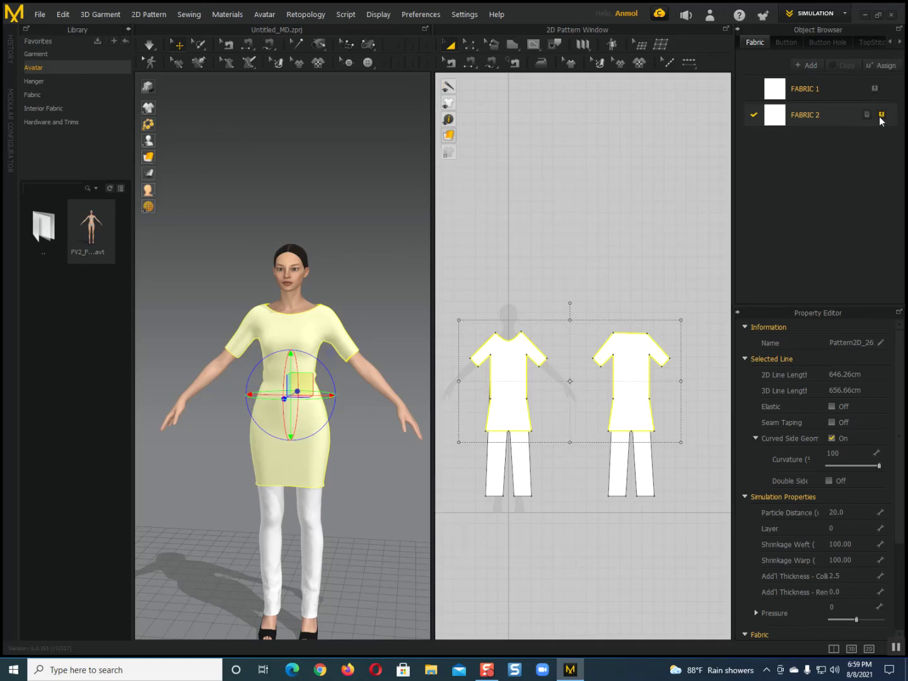
# Add a third fabric and assign it to the front and back pants pieces.
pyautogui.click(818, 66)
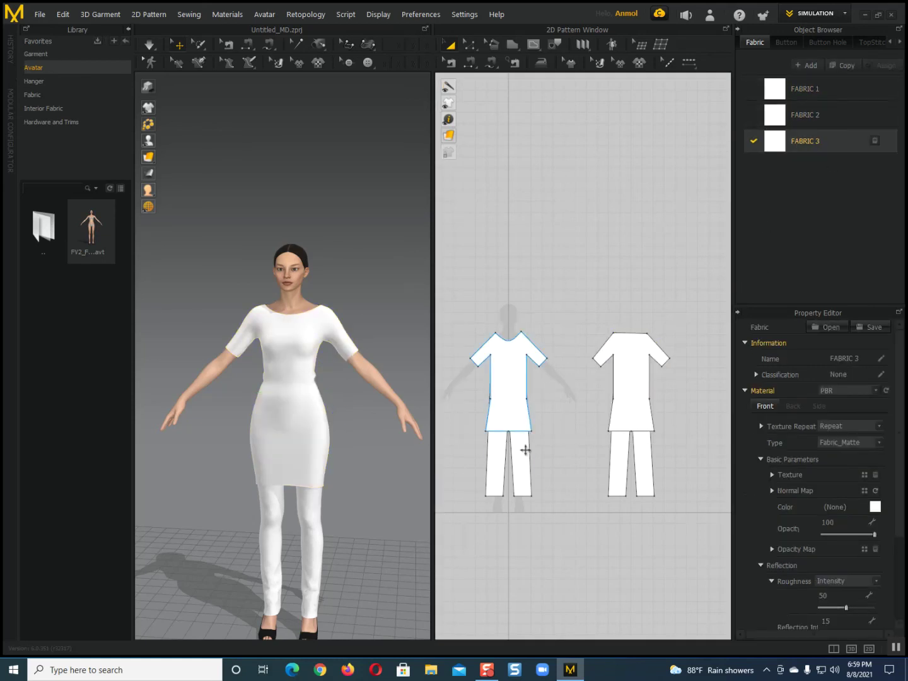
pyautogui.click(522, 468)
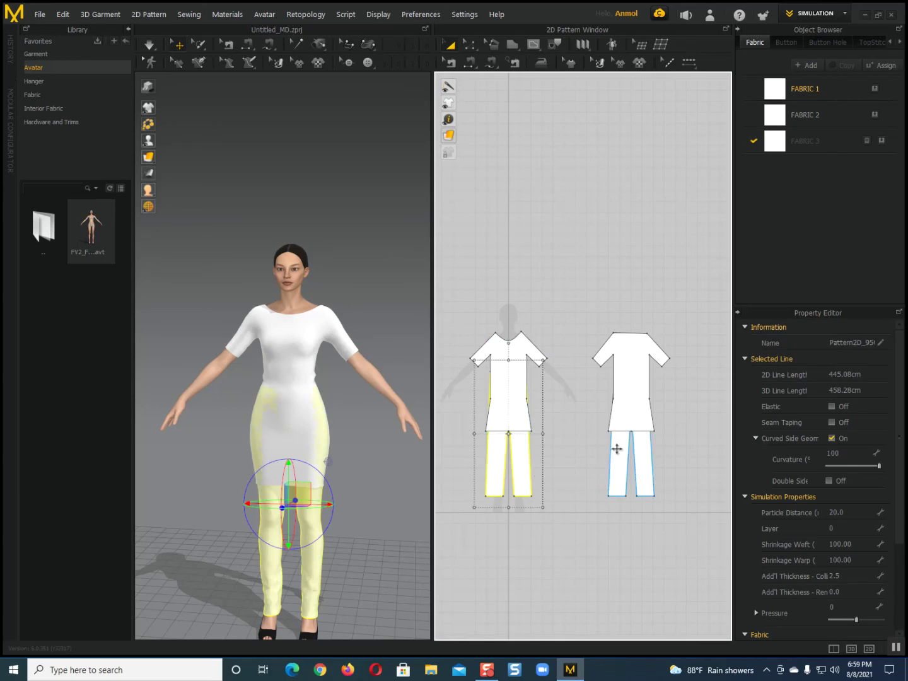
pyautogui.keyDown('shift'); pyautogui.click(617, 448); pyautogui.keyUp('shift')
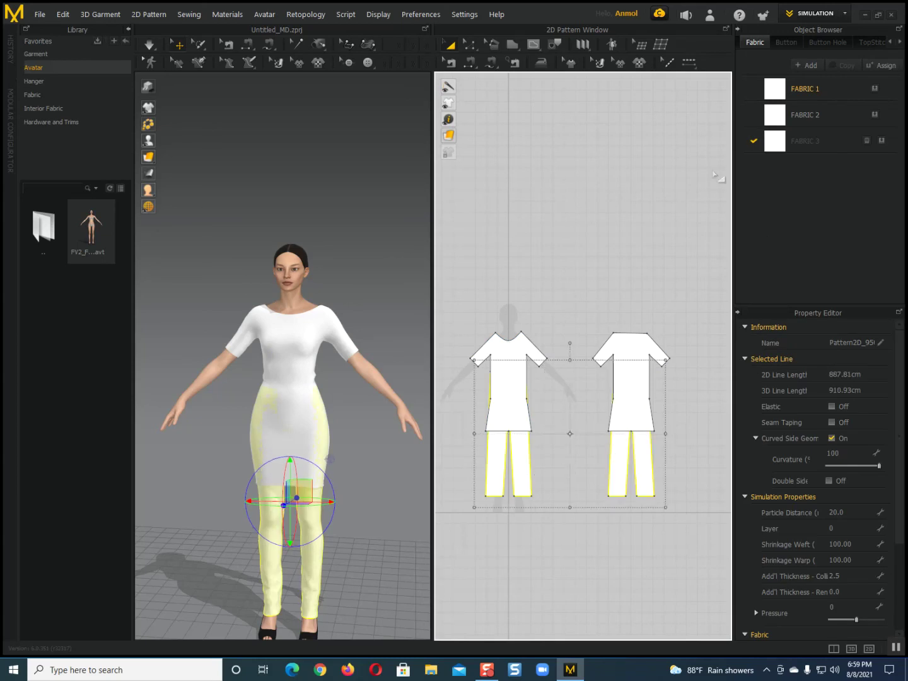
pyautogui.click(883, 142)
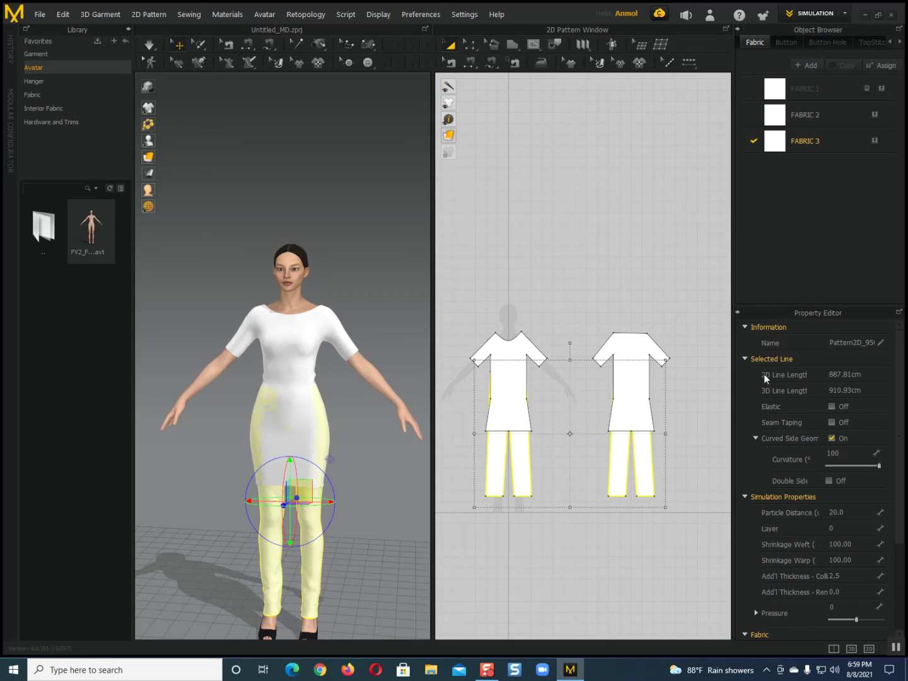
# Check which pattern pieces FABRIC 3 and FABRIC 2 are assigned to.
pyautogui.middleClick(590, 565)
pyautogui.click(680, 377)
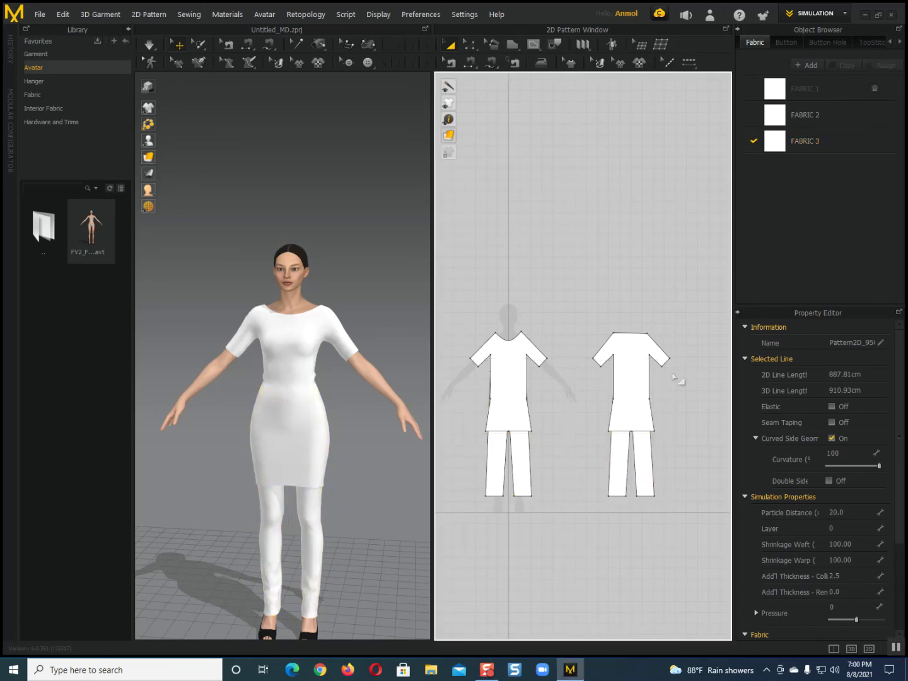
pyautogui.click(851, 135)
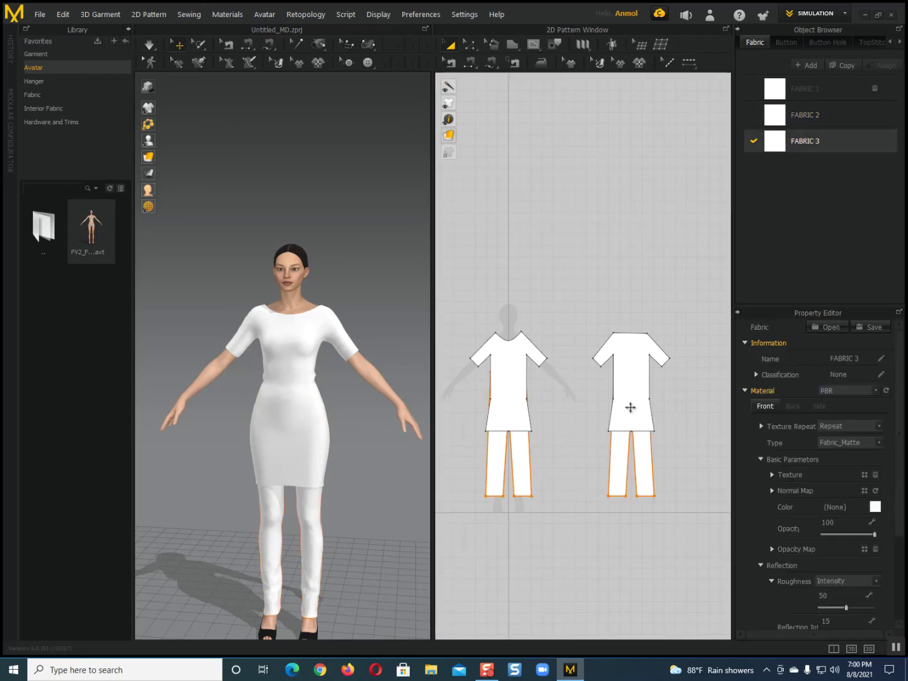
pyautogui.click(782, 120)
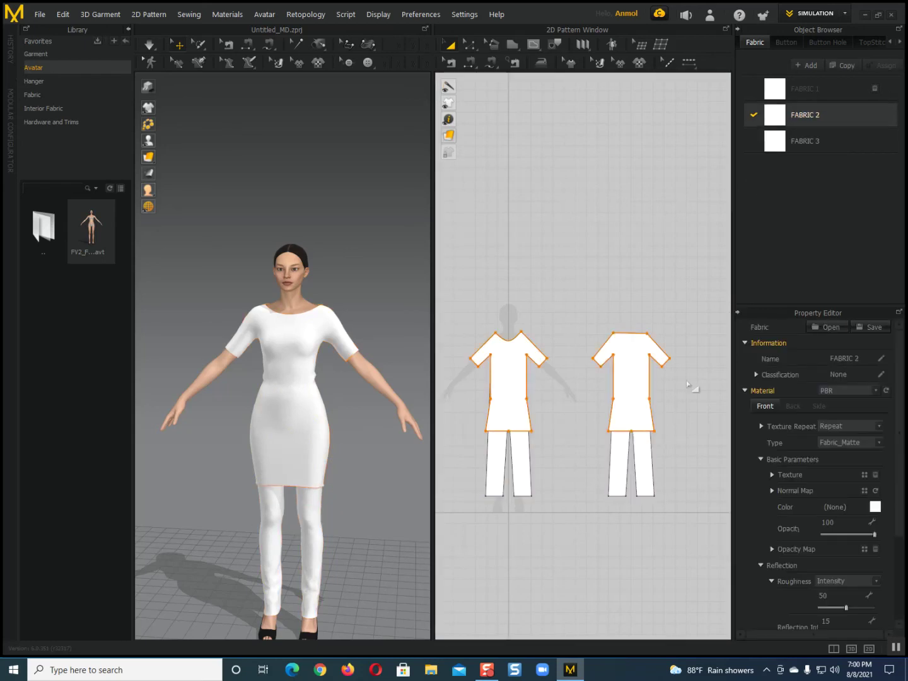
pyautogui.click(543, 419)
pyautogui.scroll(-2, 547, 400)
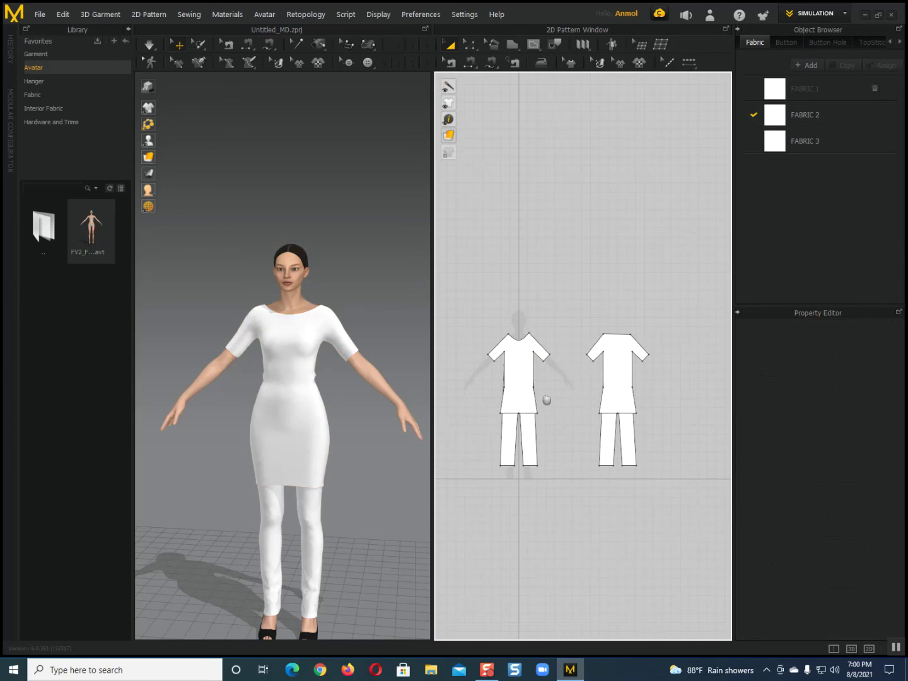
# Apply the pink floral image from the "cloth clolr" folder under E:\Color as the texture of FABRIC 2.
pyautogui.click(793, 114)
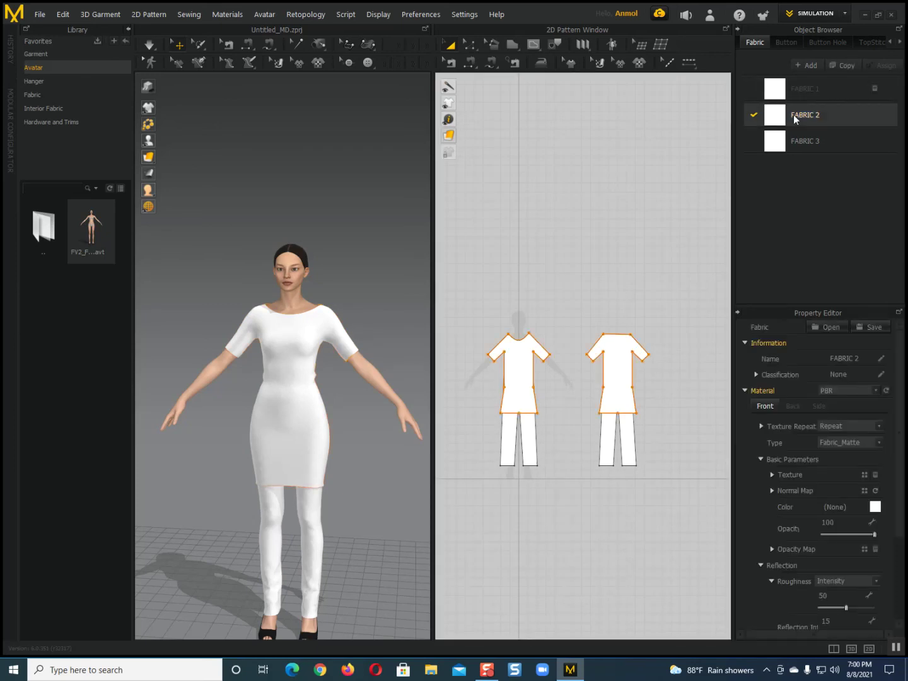
pyautogui.click(865, 475)
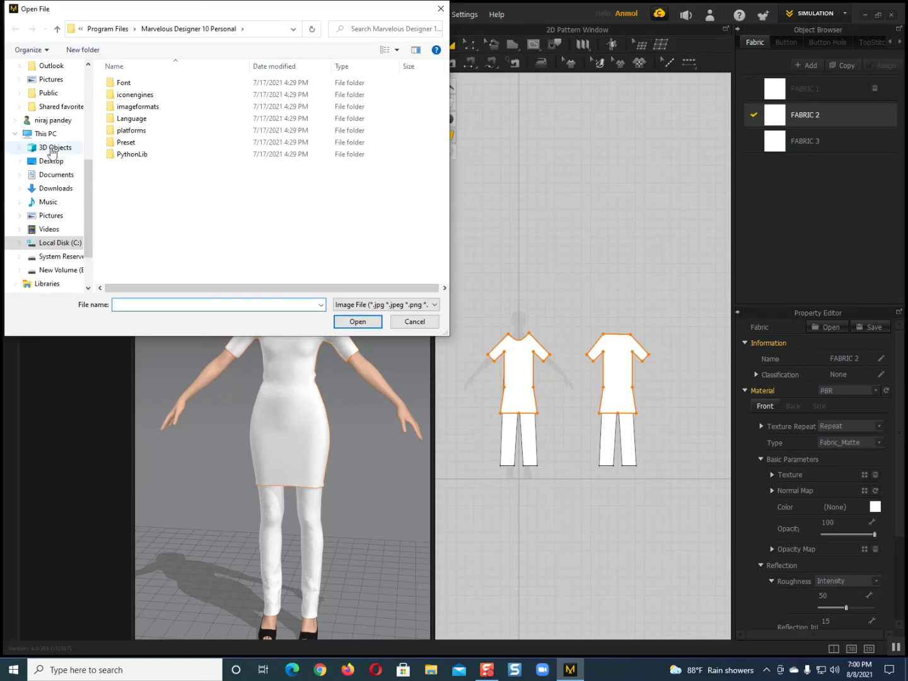
pyautogui.click(66, 271)
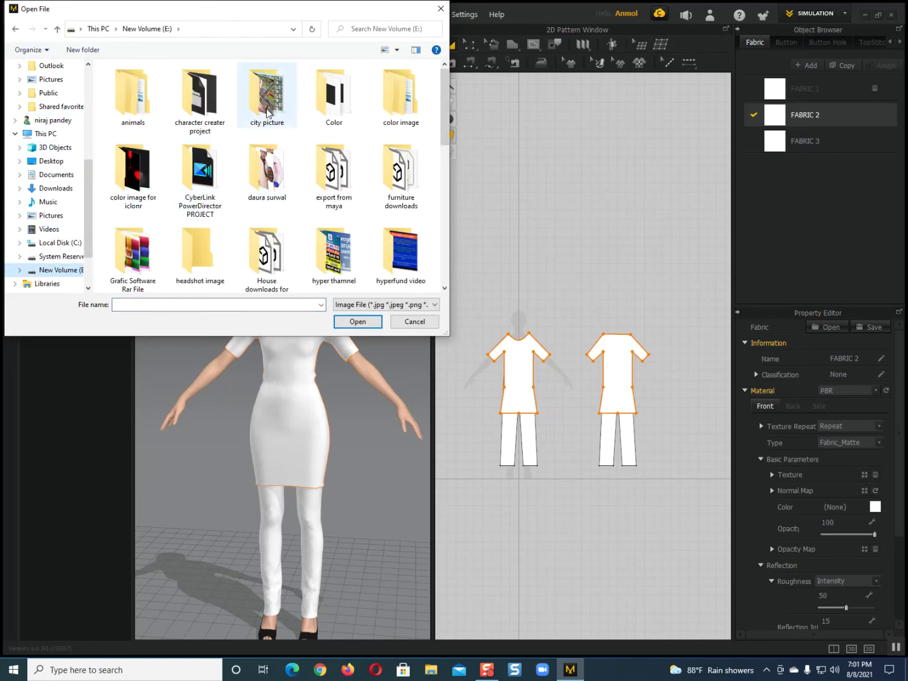
pyautogui.doubleClick(329, 100)
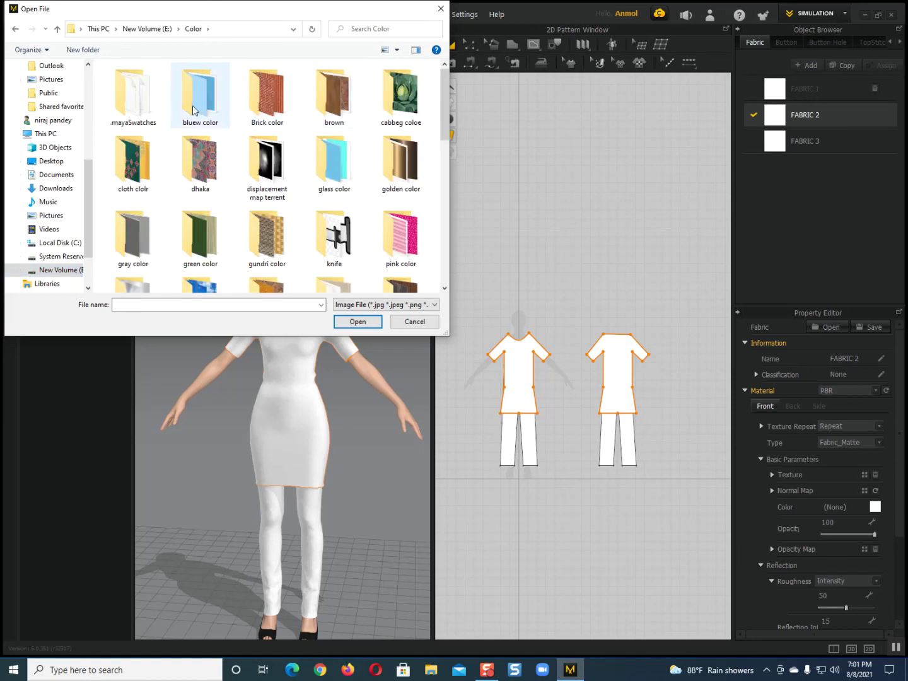
pyautogui.doubleClick(131, 169)
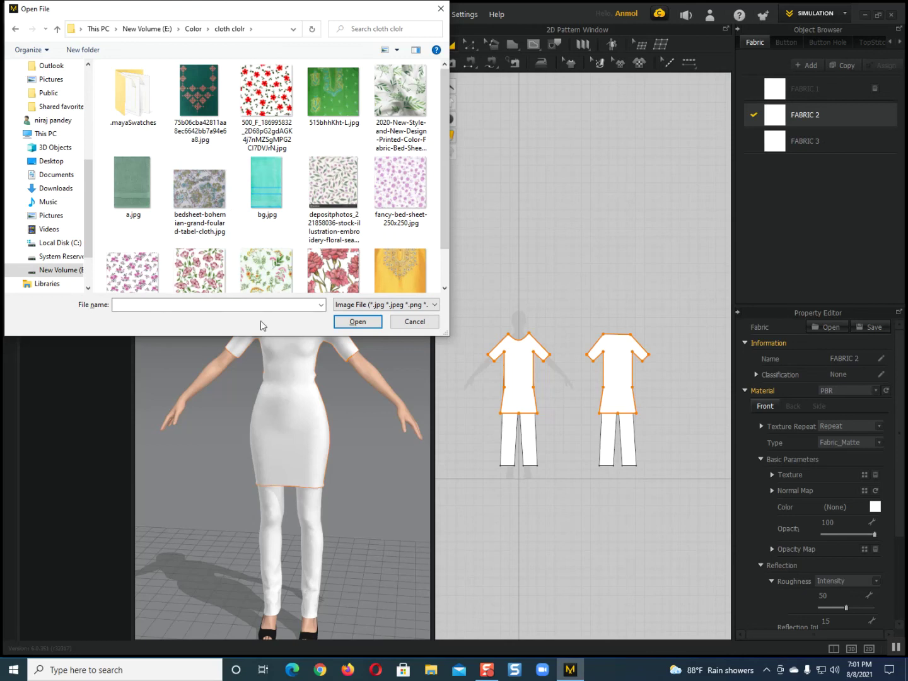
pyautogui.doubleClick(203, 265)
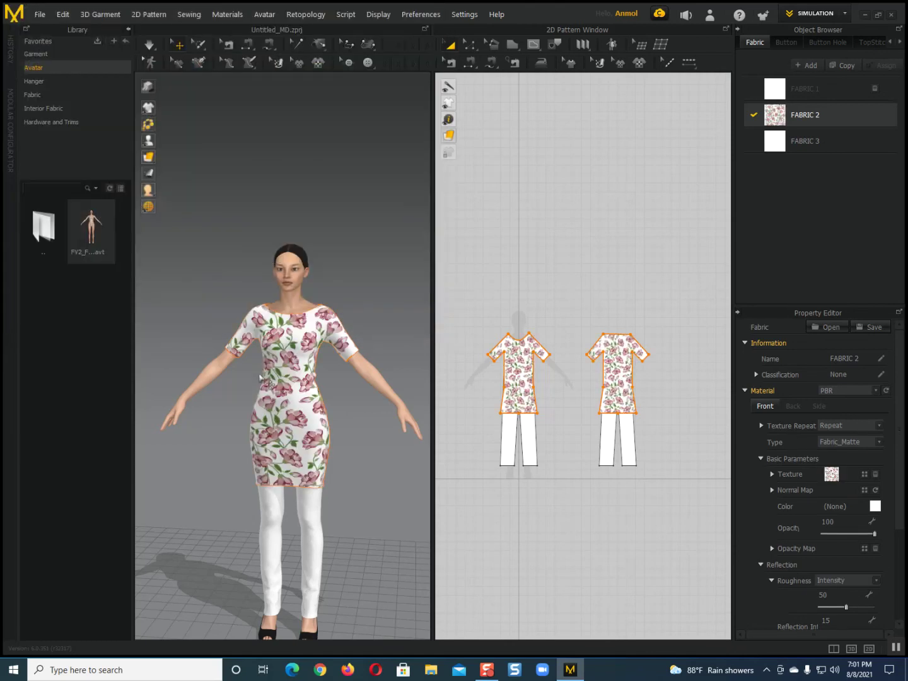
pyautogui.moveTo(295, 406); pyautogui.dragTo(279, 348, button='middle')
pyautogui.moveTo(278, 349); pyautogui.dragTo(298, 350, button='right')
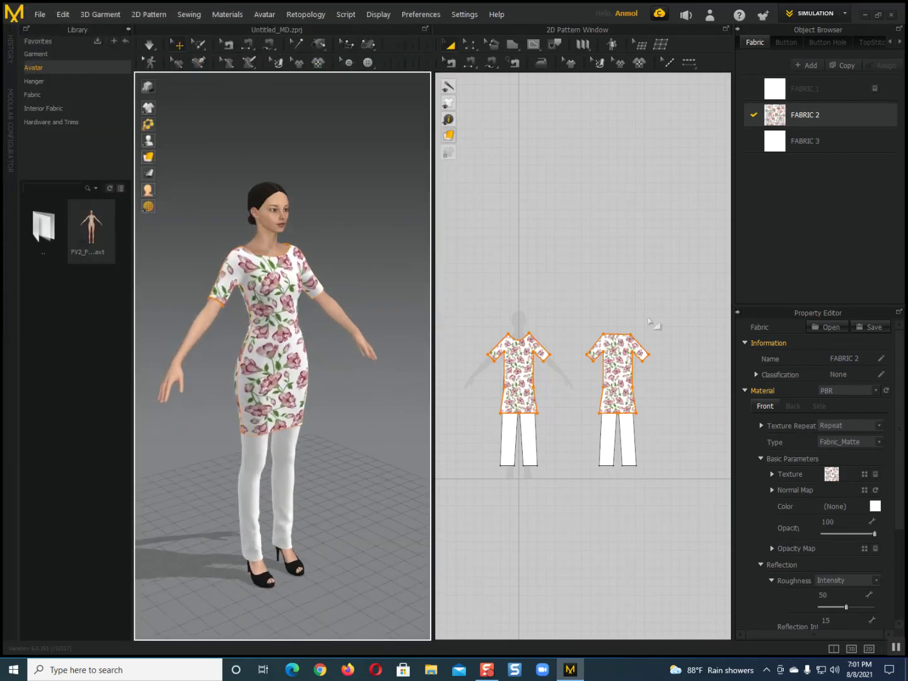
# Apply the dark green image 75b06cba42811aa8ec6642bb7a94e6a8.jpg as the texture of FABRIC 3.
pyautogui.click(792, 151)
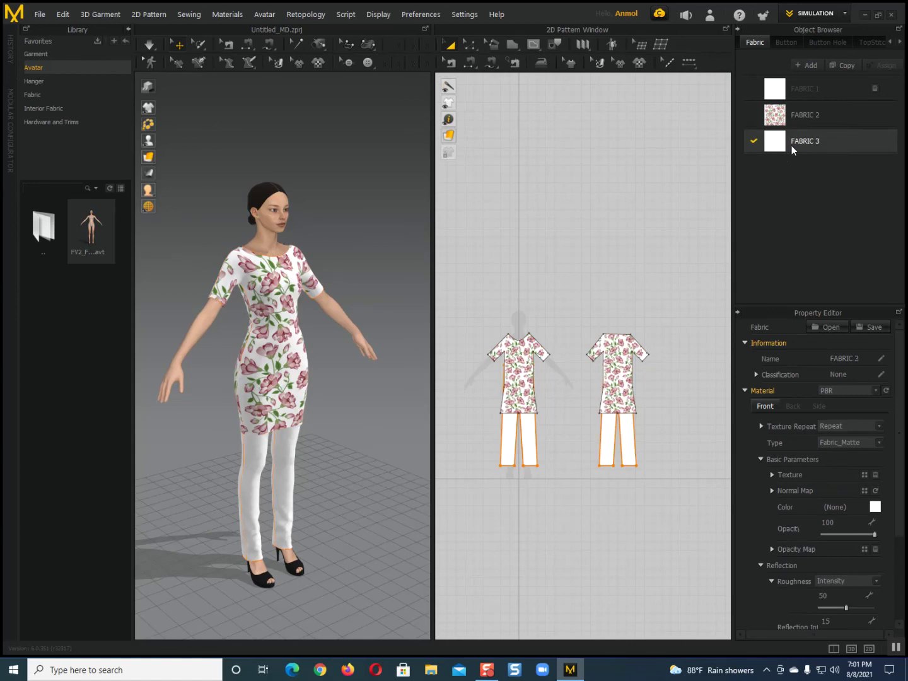
pyautogui.click(863, 474)
pyautogui.click(201, 100)
pyautogui.doubleClick(203, 128)
# Deselect the garment and examine the textured shirt and pants on the avatar up close and from several angles.
pyautogui.moveTo(245, 390); pyautogui.dragTo(240, 323, button='middle')
pyautogui.click(214, 394)
pyautogui.moveTo(226, 429); pyautogui.dragTo(298, 428, button='right')
pyautogui.scroll(2, 297, 426)
pyautogui.moveTo(296, 390); pyautogui.dragTo(297, 463, button='middle')
pyautogui.moveTo(291, 449)
pyautogui.mouseDown(button='right')
pyautogui.moveTo(329, 446)
pyautogui.moveTo(257, 387)
pyautogui.moveTo(234, 436)
pyautogui.moveTo(261, 378)
pyautogui.moveTo(305, 451)
pyautogui.mouseUp(button='right')
pyautogui.scroll(2, 256, 392)
pyautogui.scroll(-2, 305, 452)
pyautogui.moveTo(305, 452); pyautogui.dragTo(246, 424, button='middle')
pyautogui.moveTo(245, 424); pyautogui.dragTo(205, 388, button='right')
pyautogui.moveTo(303, 461); pyautogui.dragTo(331, 469, button='middle')
pyautogui.moveTo(332, 470); pyautogui.dragTo(243, 423, button='right')
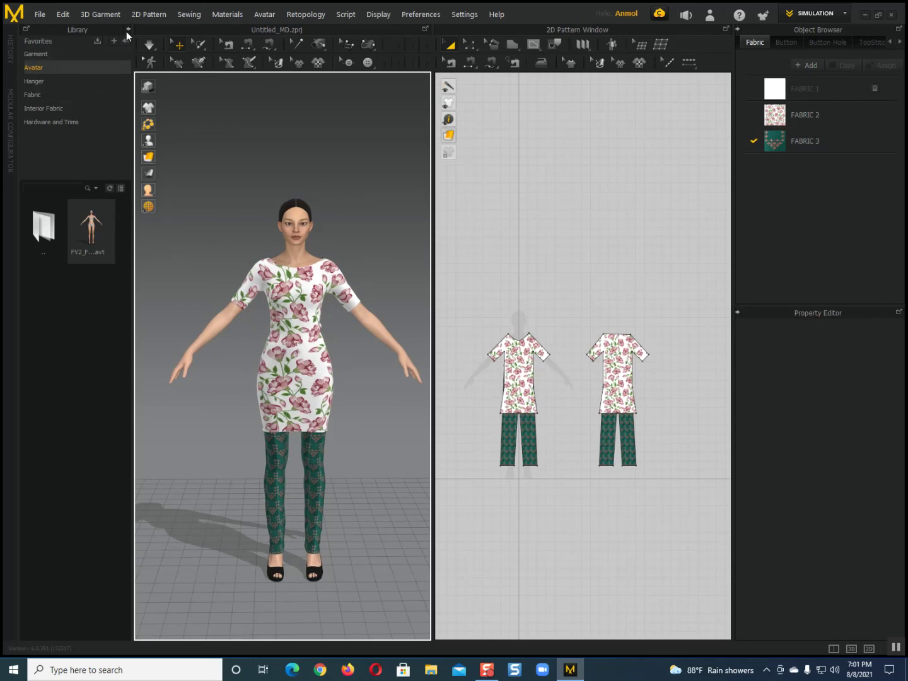
# Collapse the Library and show only the 3D garment view, with the whole dressed avatar framed from the front.
pyautogui.click(128, 30)
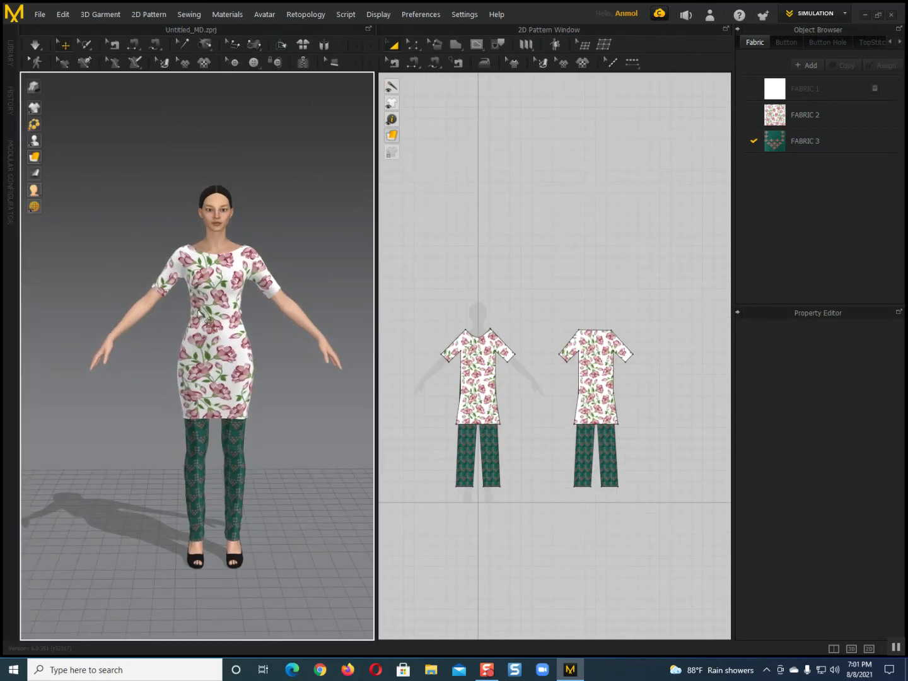
pyautogui.scroll(5, 278, 344)
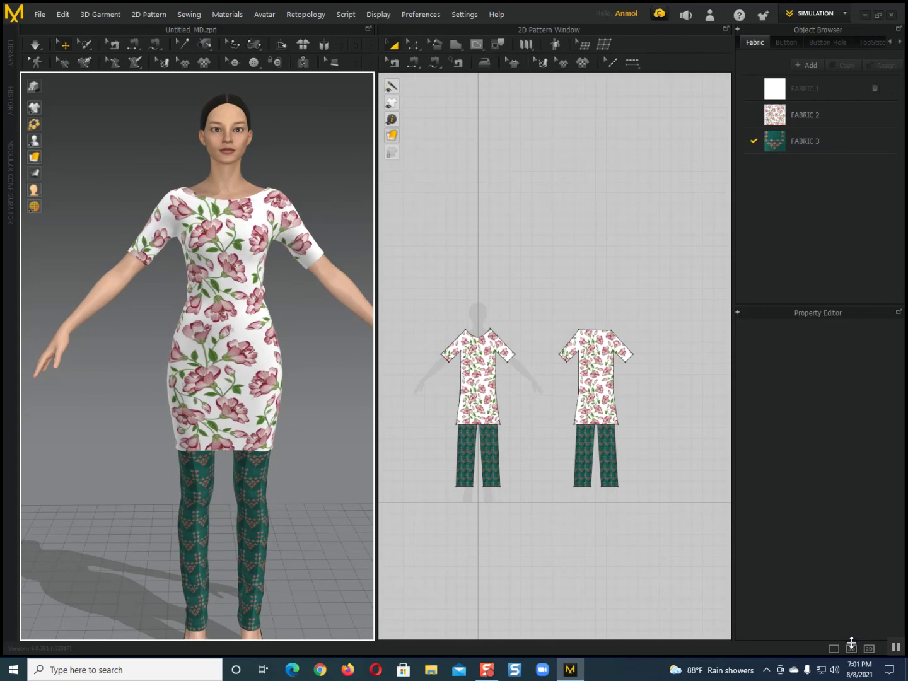
pyautogui.click(851, 648)
pyautogui.scroll(-3, 336, 479)
pyautogui.scroll(-1, 322, 448)
pyautogui.moveTo(323, 449); pyautogui.dragTo(331, 445, button='right')
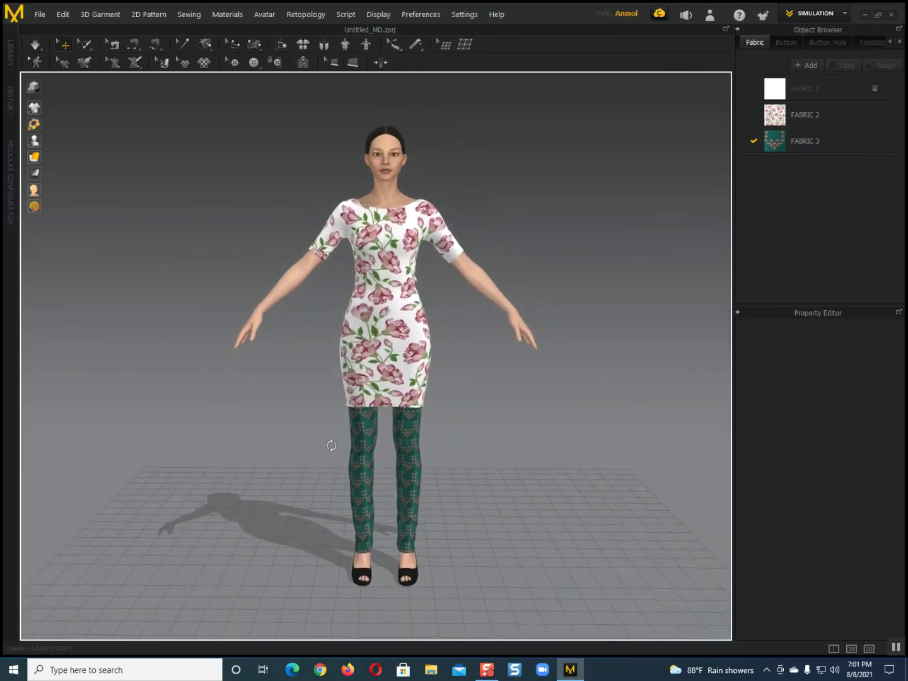